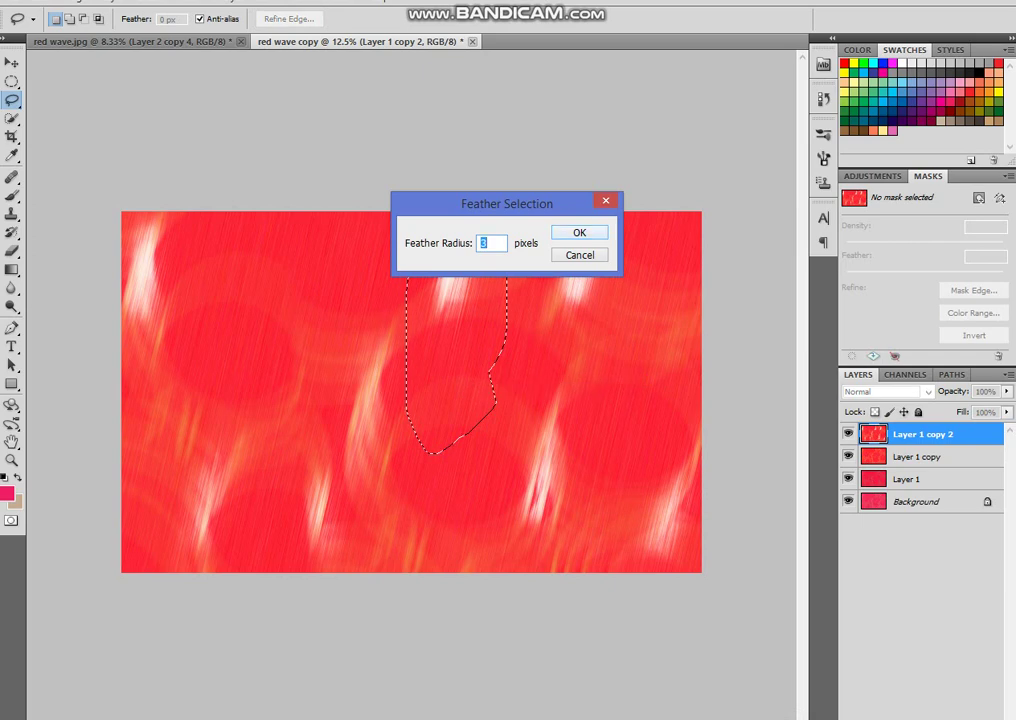
Feather the lasso selection by 3 pixels, copy it to a new layer, and move the copied streak to the image's upper left area.
text(3)
key(Return)
key(ctrl+j)
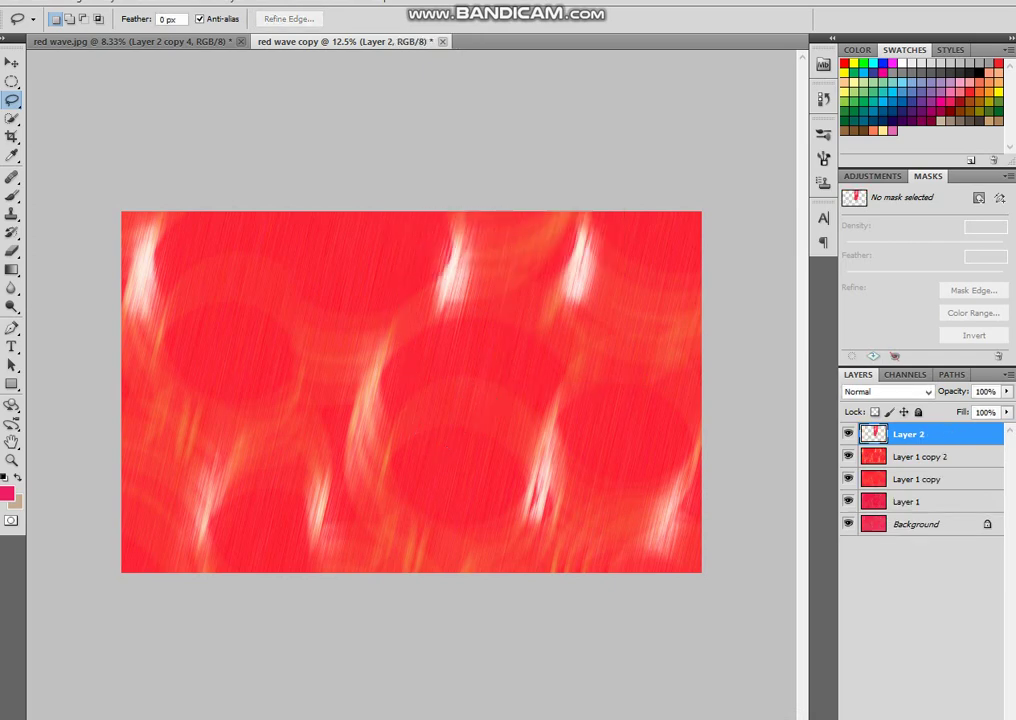
key(v)
drag(455, 285, 293, 285)
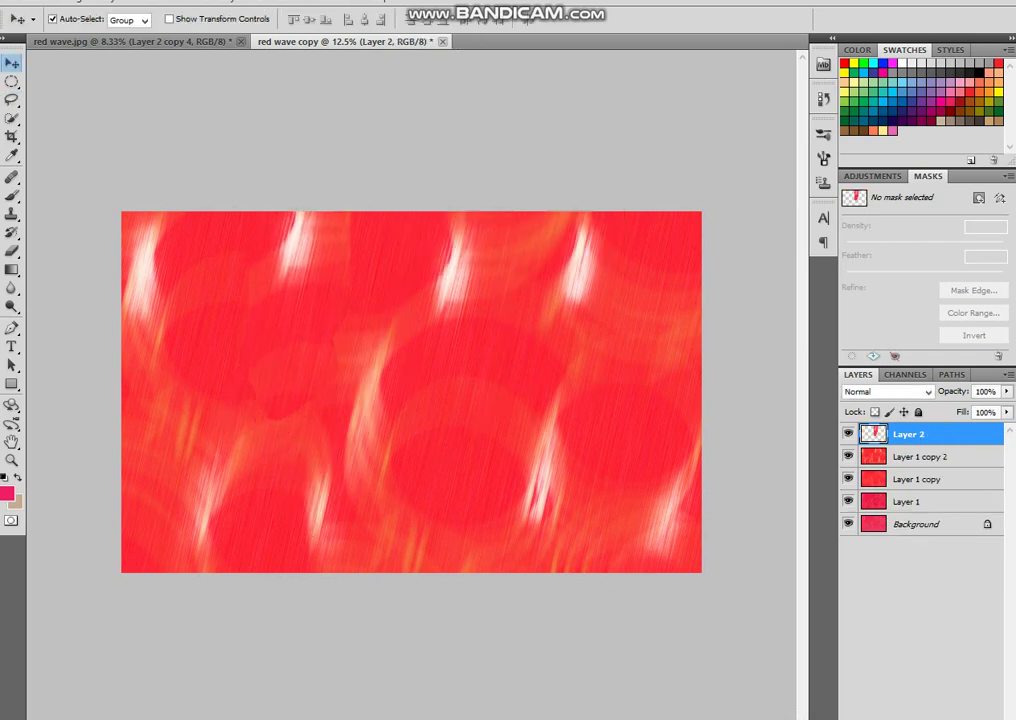
Erase the hard edges around the copied white streak using an 862 px eraser.
click(12, 250)
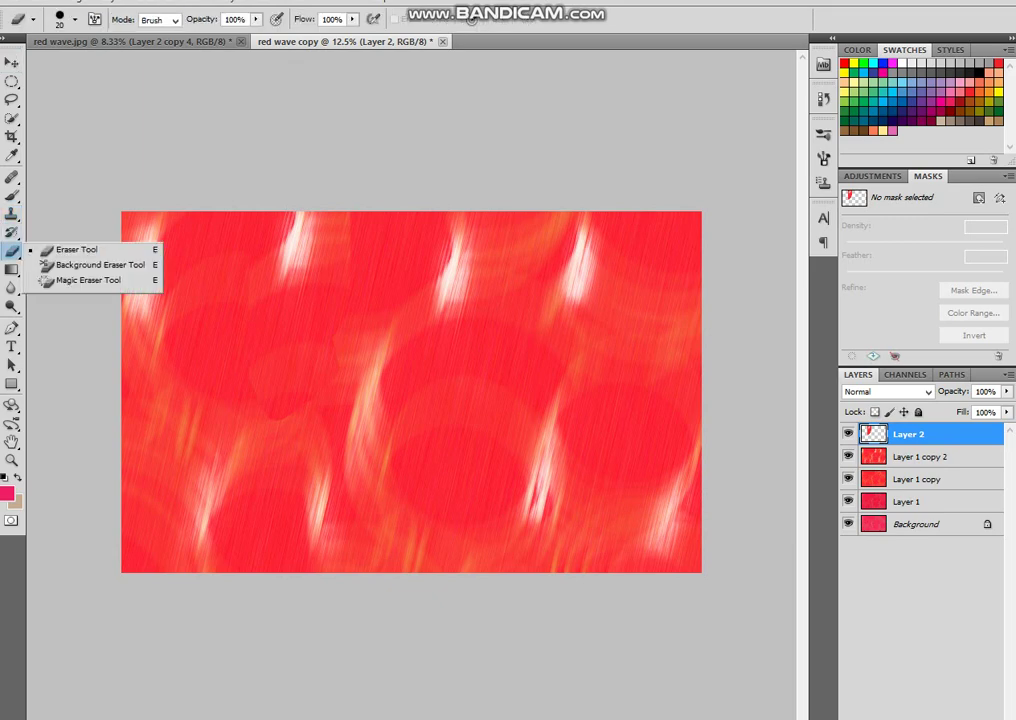
right_click(394, 298)
drag(423, 331, 555, 331)
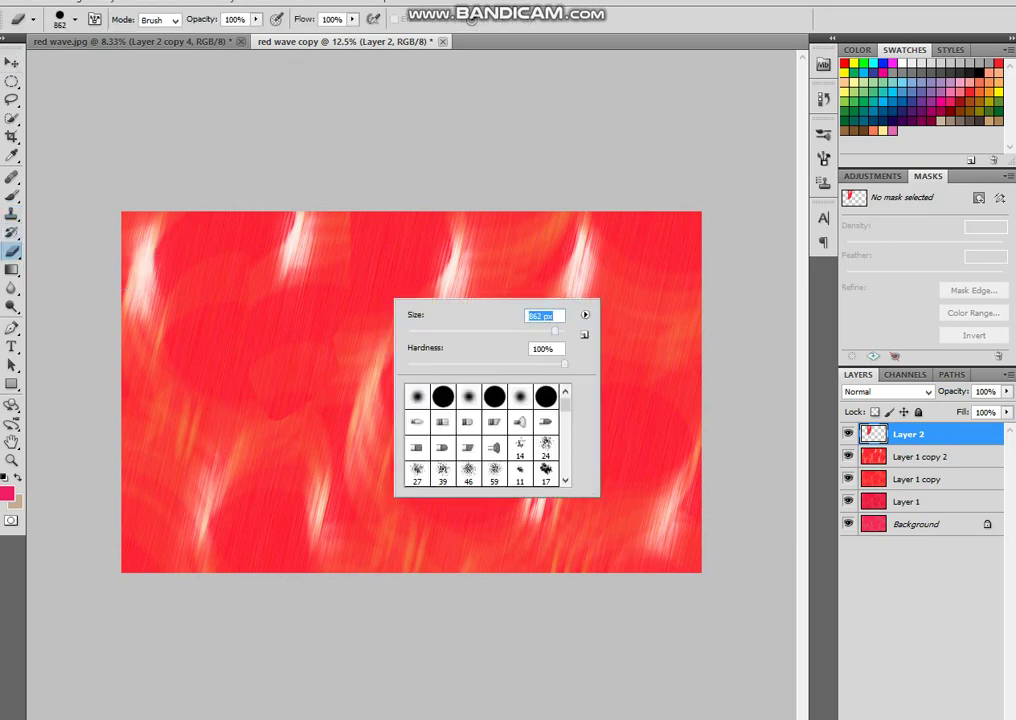
key(Return)
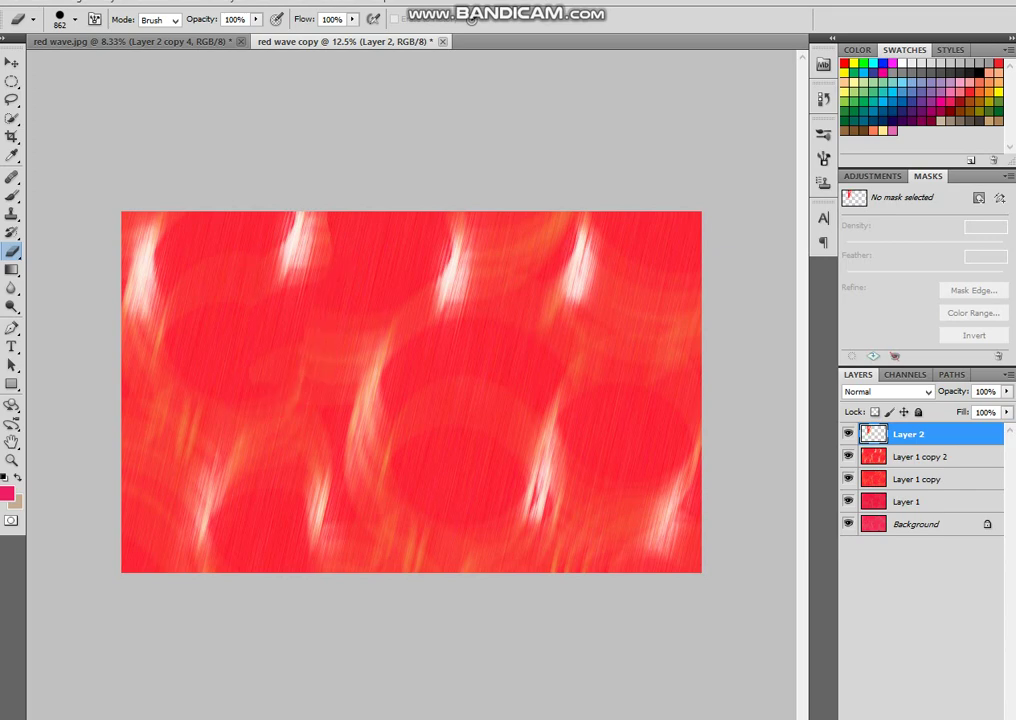
Duplicate the white streak to the image's lower centre and erase its right edge with a softened 862 px eraser.
key(v)
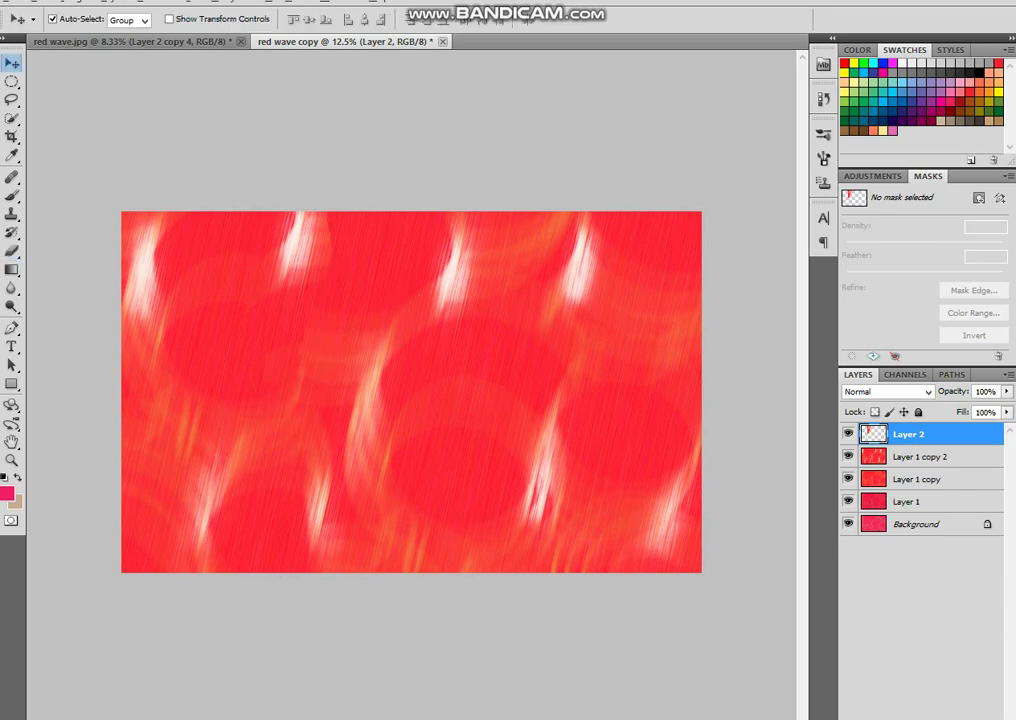
mouse_move(300, 250)
mouse_down()
mouse_move(432, 518)
mouse_move(469, 492)
mouse_move(461, 465)
mouse_up()
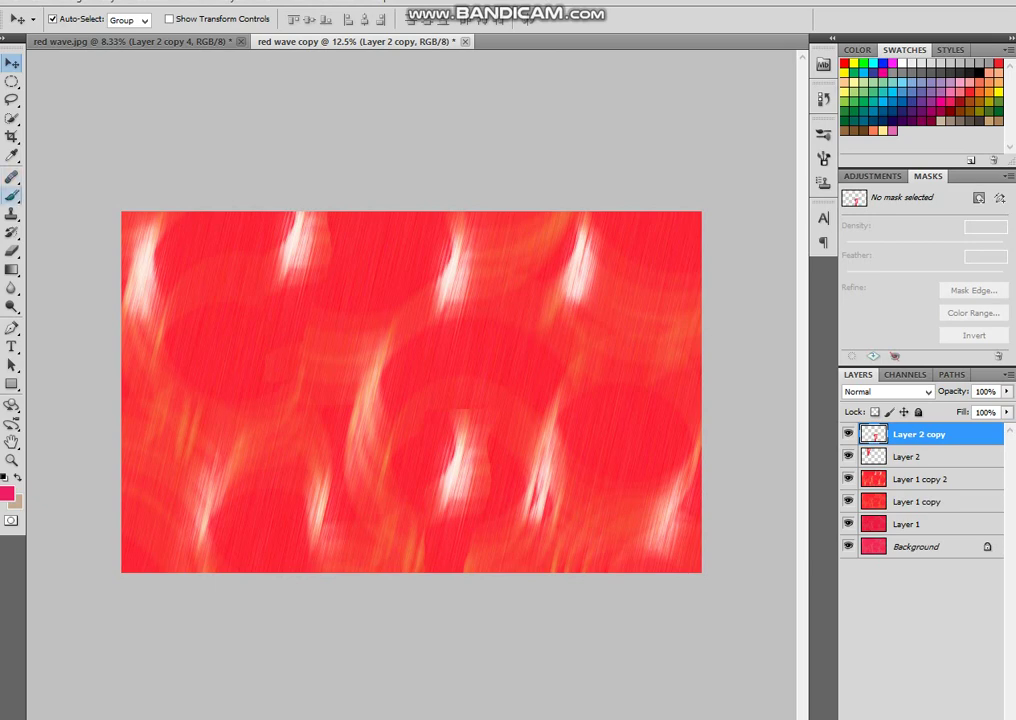
click(12, 251)
drag(529, 447, 520, 540)
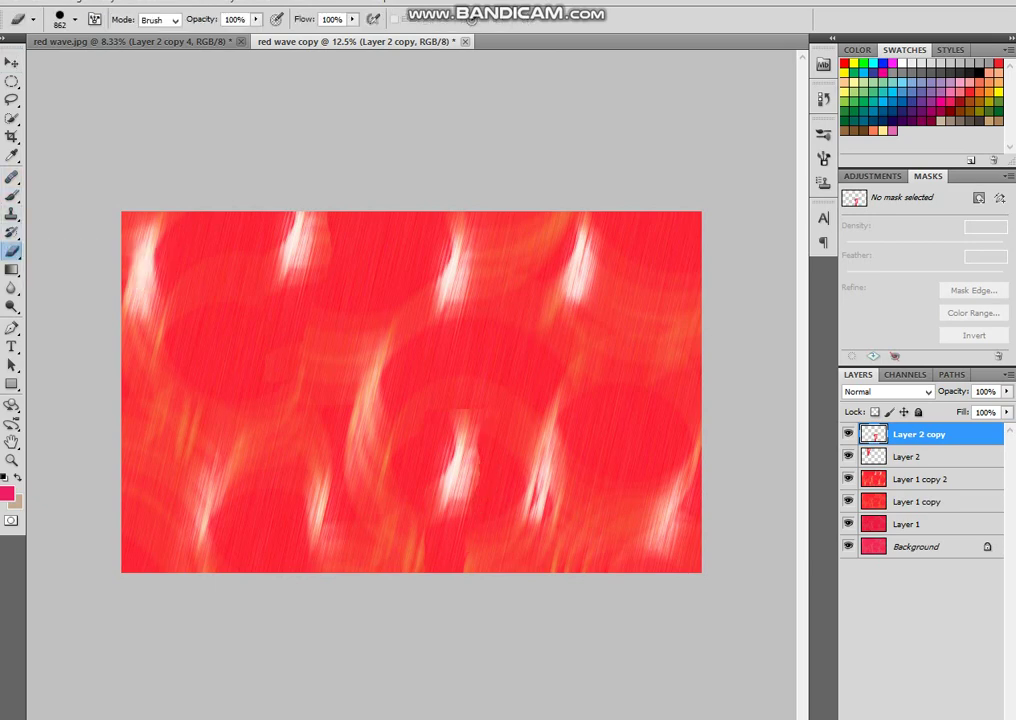
key(ctrl+z)
right_click(590, 450)
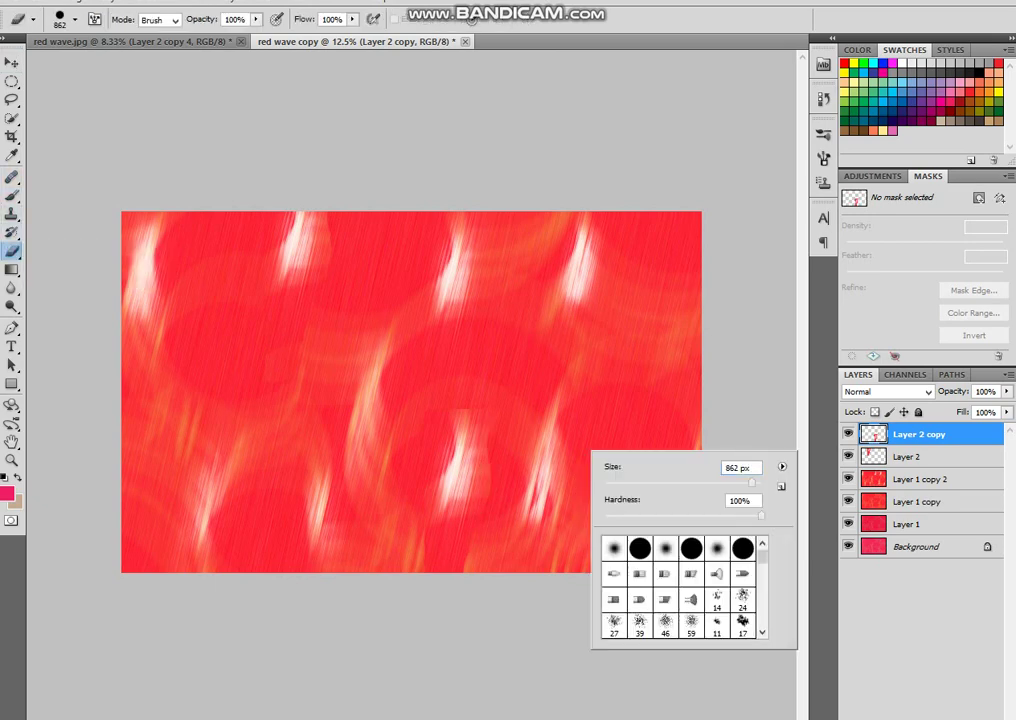
drag(761, 516, 607, 516)
click(527, 435)
drag(527, 440, 520, 510)
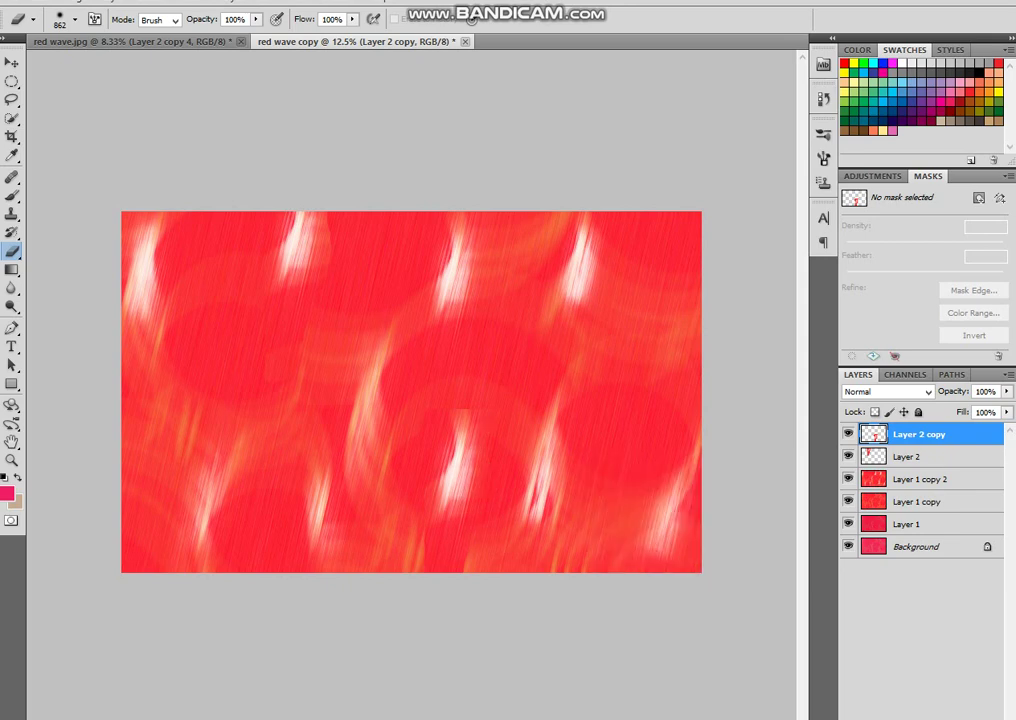
Place a copy of the lower-centre streak near the image's right side and erase the hard edges around it.
key(v)
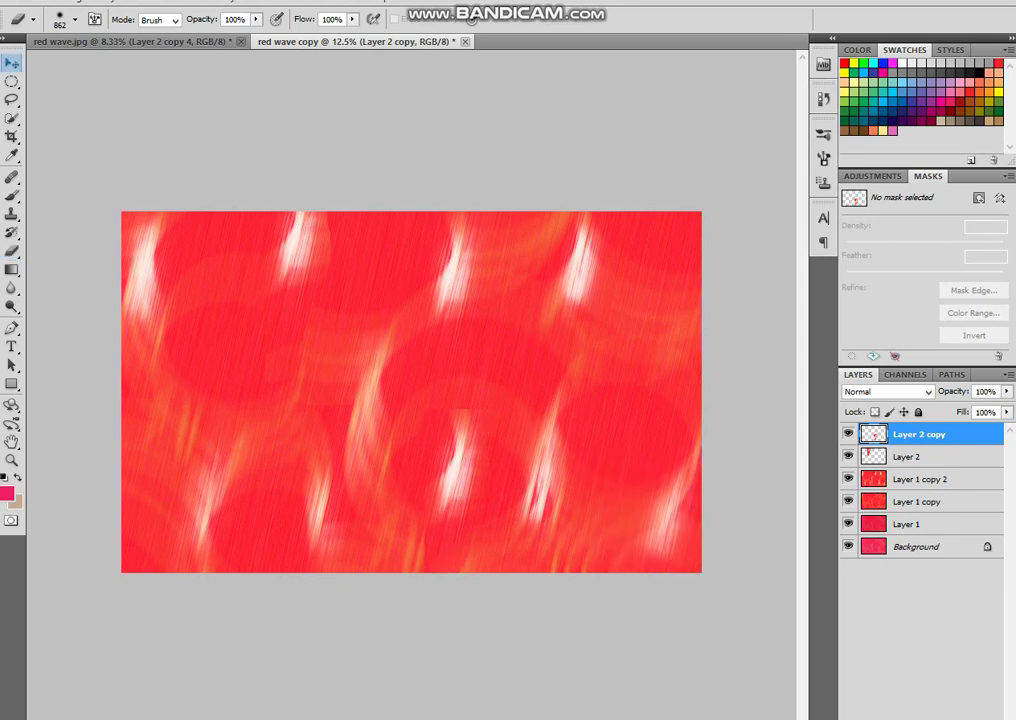
mouse_move(460, 450)
mouse_down()
mouse_move(500, 410)
mouse_move(637, 340)
mouse_up()
key(ctrl+j)
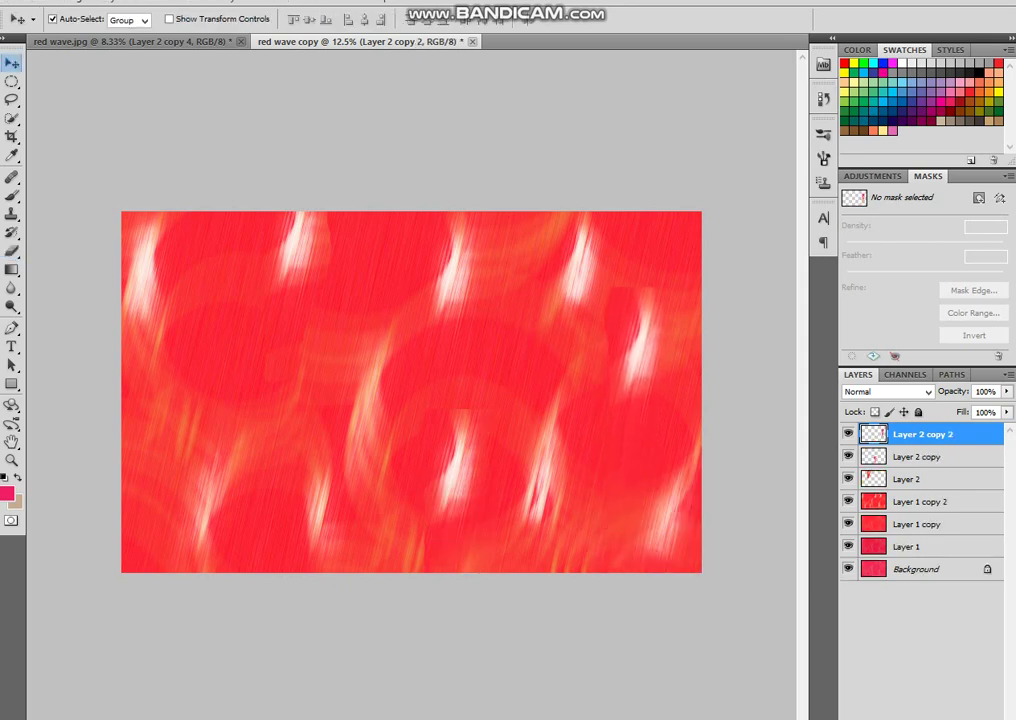
click(11, 249)
click(76, 249)
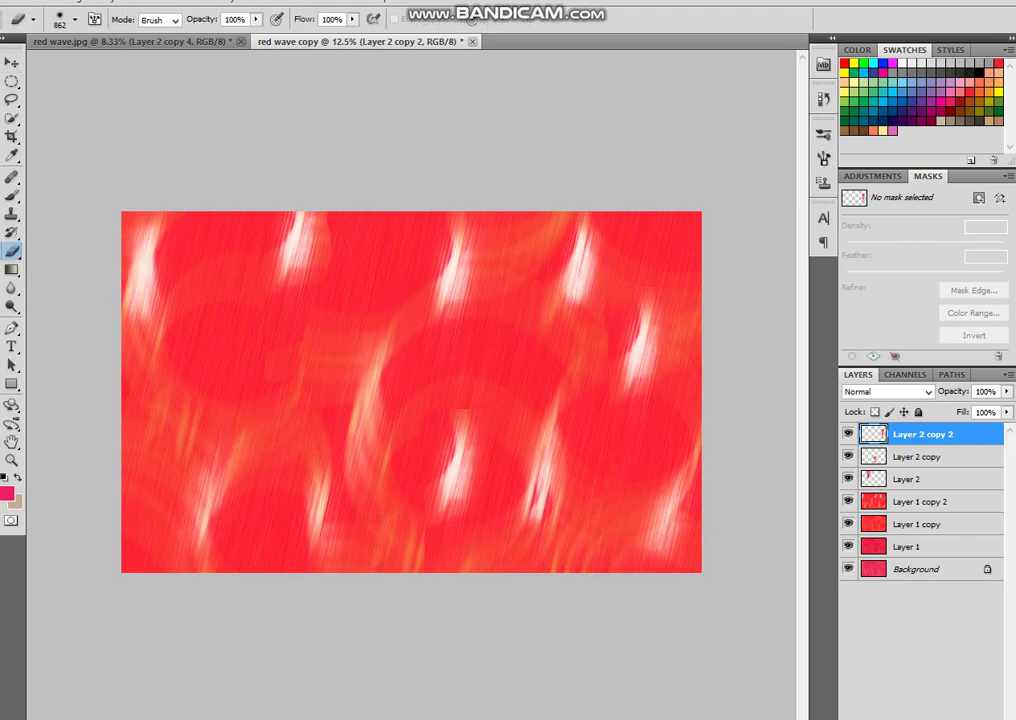
click(634, 266)
Duplicate the right-side streak to the image's left half and erase the leftover patch below it.
key(v)
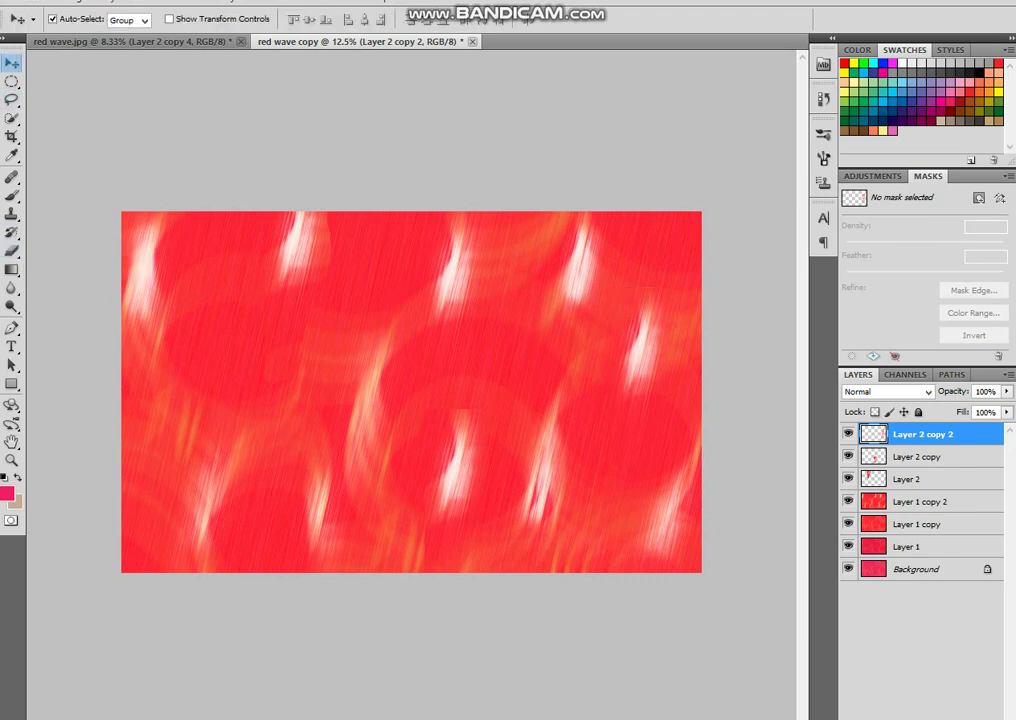
drag(635, 368, 255, 331)
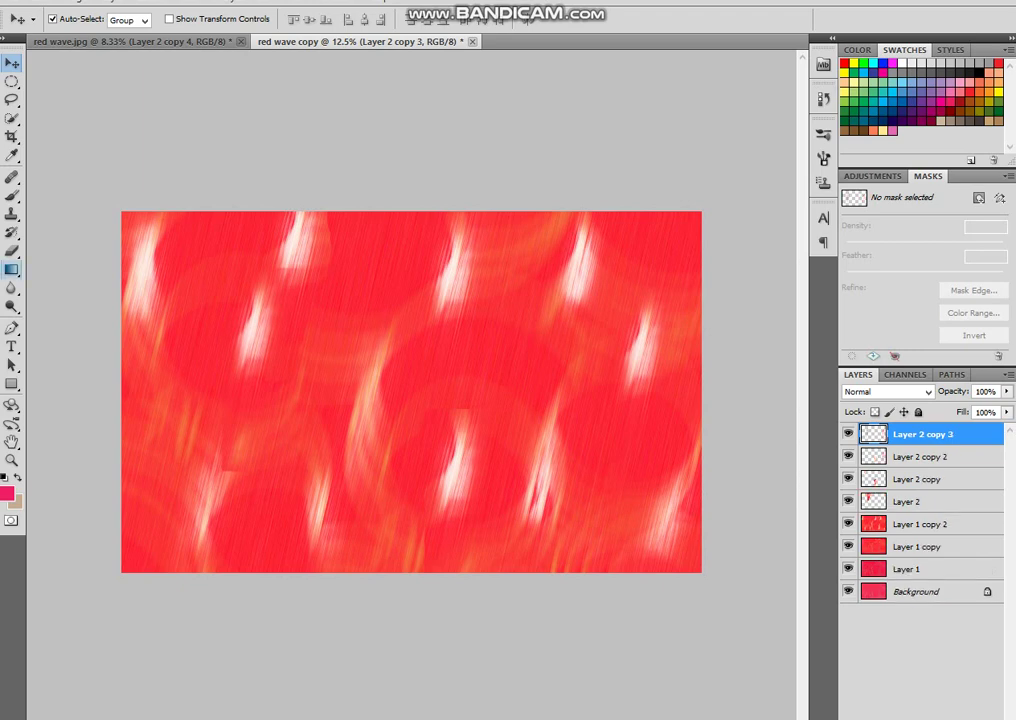
click(11, 250)
click(76, 249)
click(230, 473)
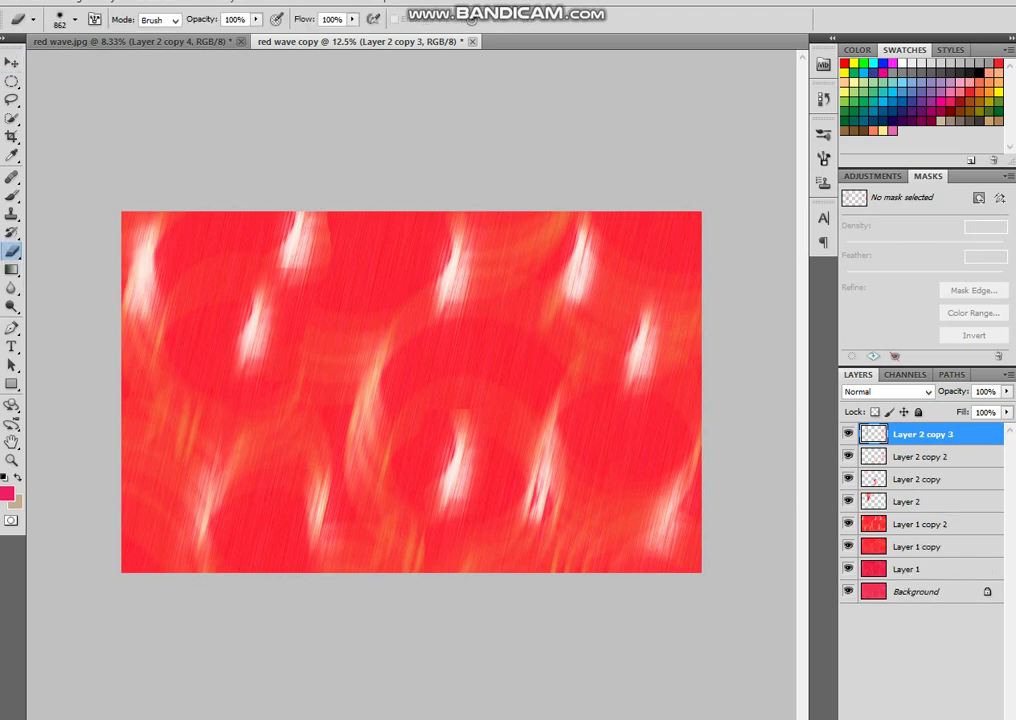
Scatter further copies of the white streak along the image's upper part, at its left side and near its upper right corner.
click(11, 62)
mouse_move(254, 332)
mouse_down()
mouse_move(211, 272)
mouse_move(136, 512)
mouse_move(157, 470)
mouse_move(255, 370)
mouse_move(336, 452)
mouse_move(508, 292)
mouse_move(600, 477)
mouse_move(295, 290)
mouse_move(370, 272)
mouse_up()
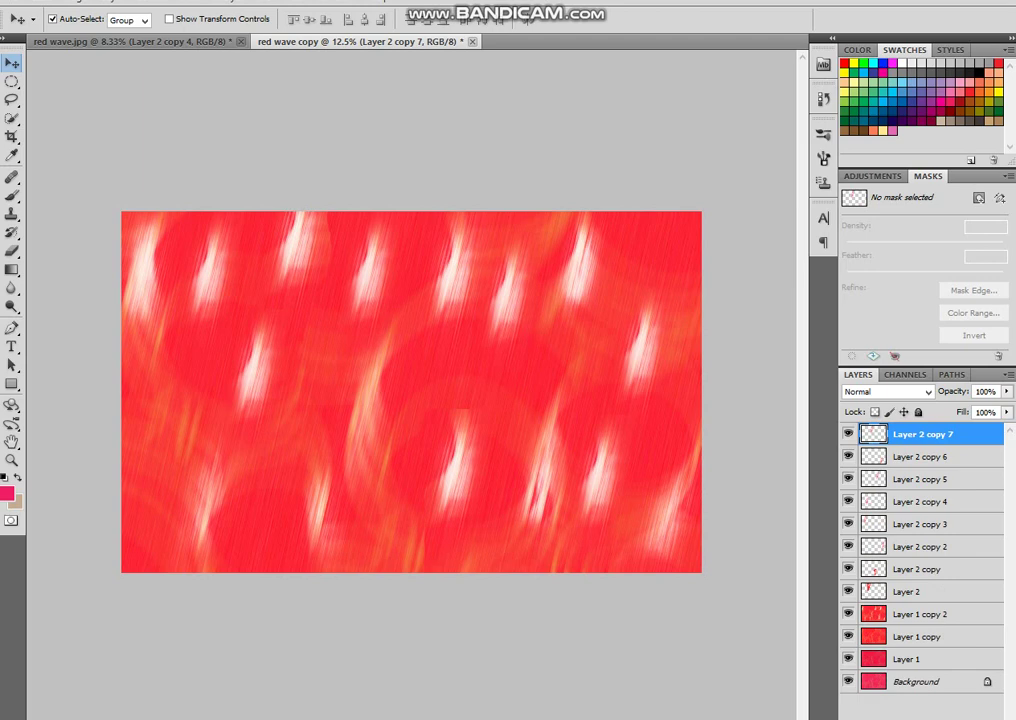
mouse_move(254, 371)
mouse_down()
mouse_move(211, 457)
mouse_move(170, 419)
mouse_up()
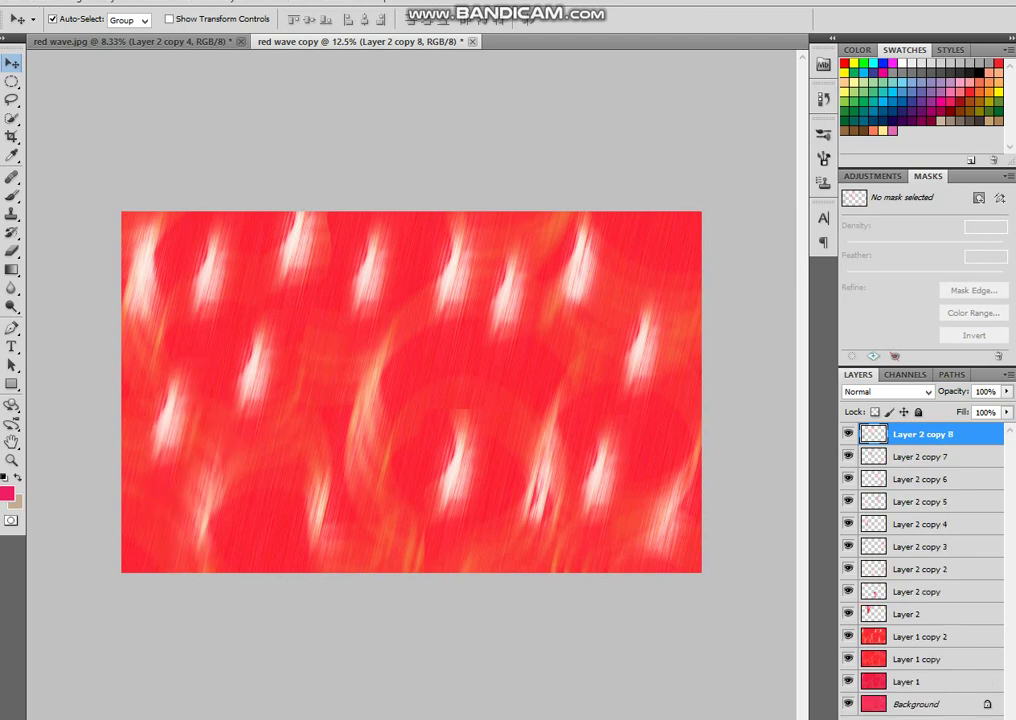
drag(642, 350, 655, 270)
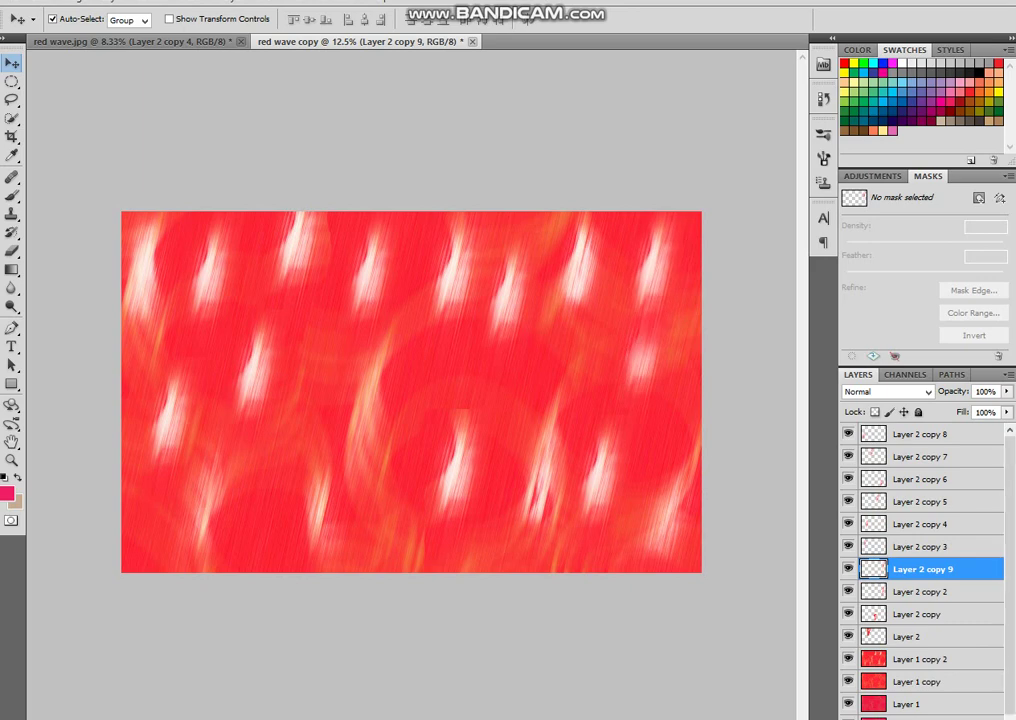
Duplicate the whole image into a new document with its layers merged.
click(74, 1)
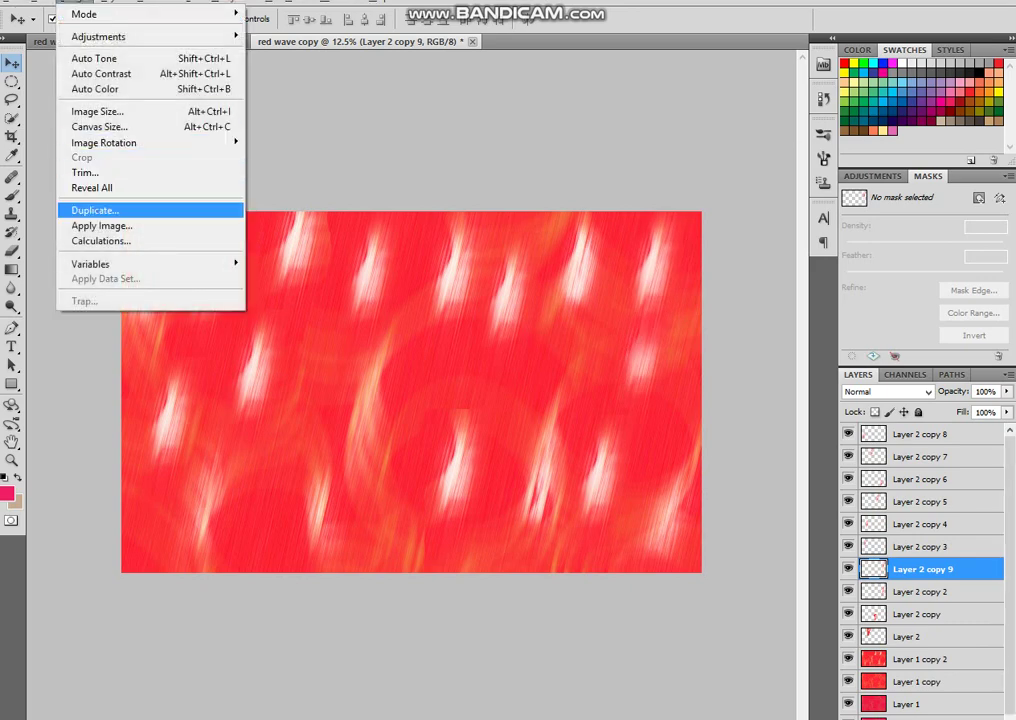
click(95, 210)
key(Return)
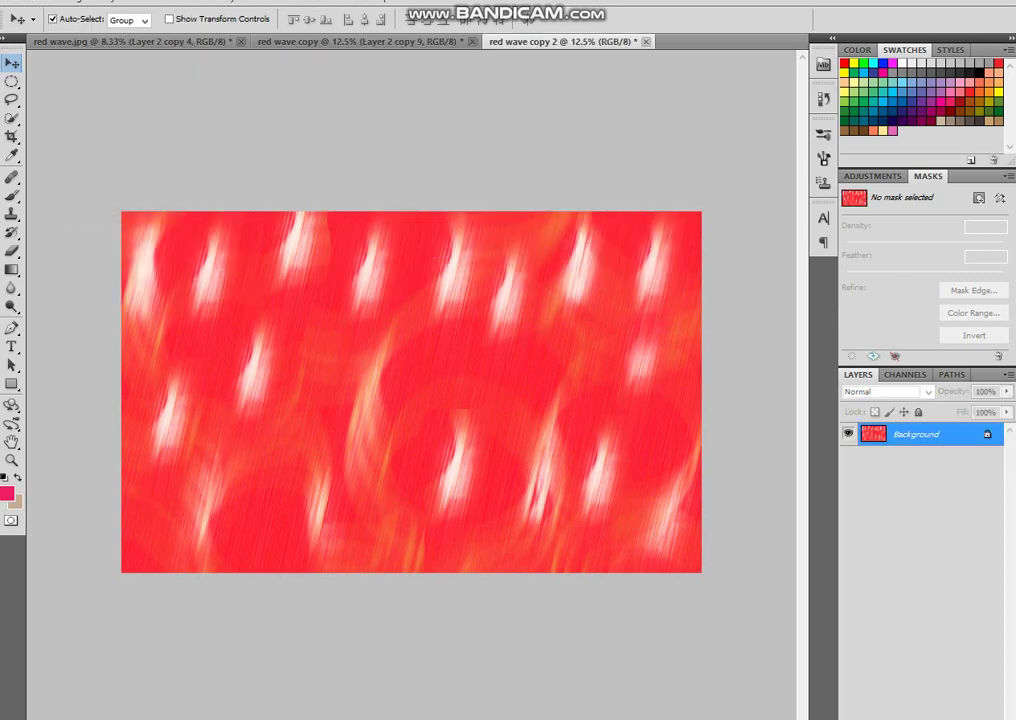
Duplicate the background layer and apply RGB Curves that raise the brighter tones, with a second point at input 92, output 90.
key(ctrl+j)
key(ctrl+m)
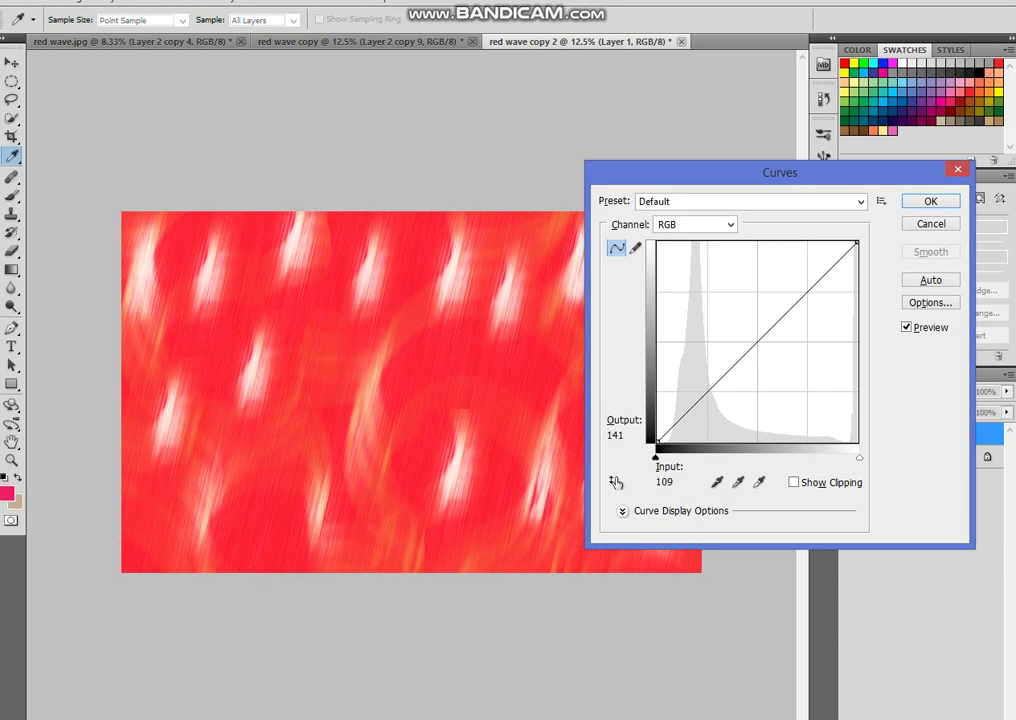
drag(750, 325, 771, 322)
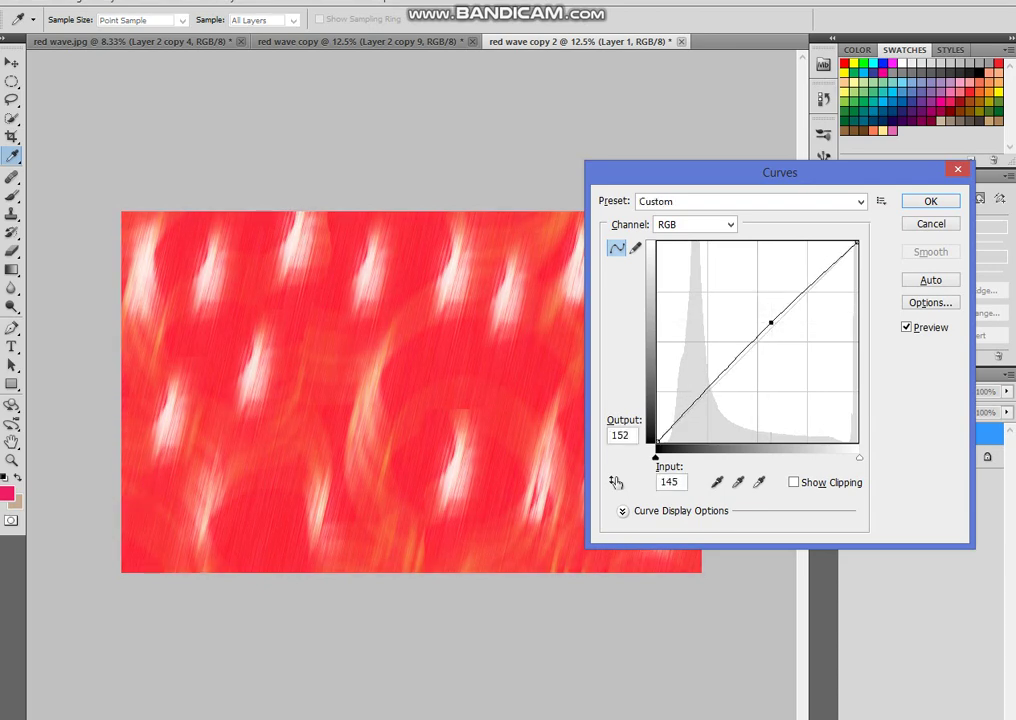
mouse_move(771, 322)
mouse_down()
mouse_move(781, 334)
mouse_move(778, 306)
mouse_up()
drag(729, 360, 729, 371)
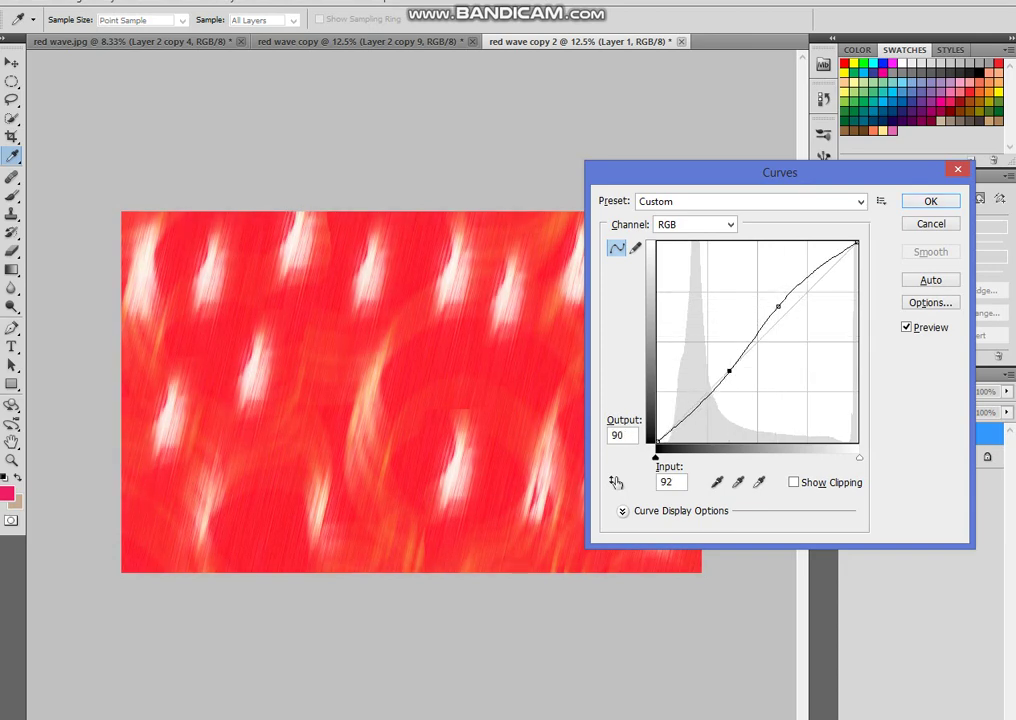
key(Return)
Shift the layer's midtone Cyan–Red color balance to -89 and duplicate the adjusted layer.
key(ctrl+b)
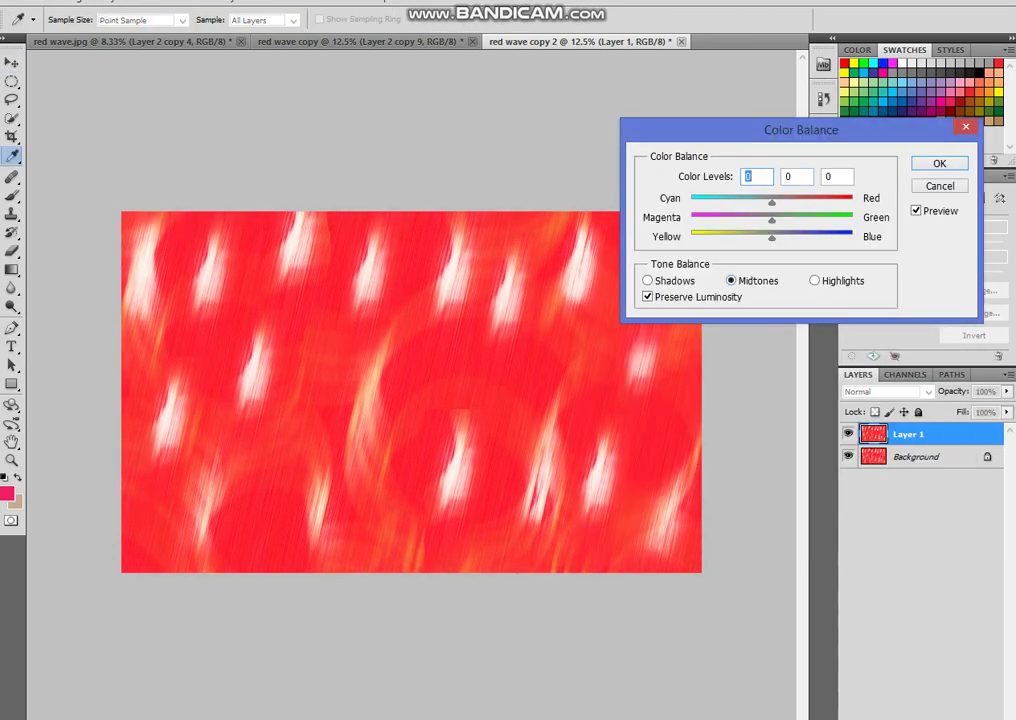
drag(771, 203, 706, 203)
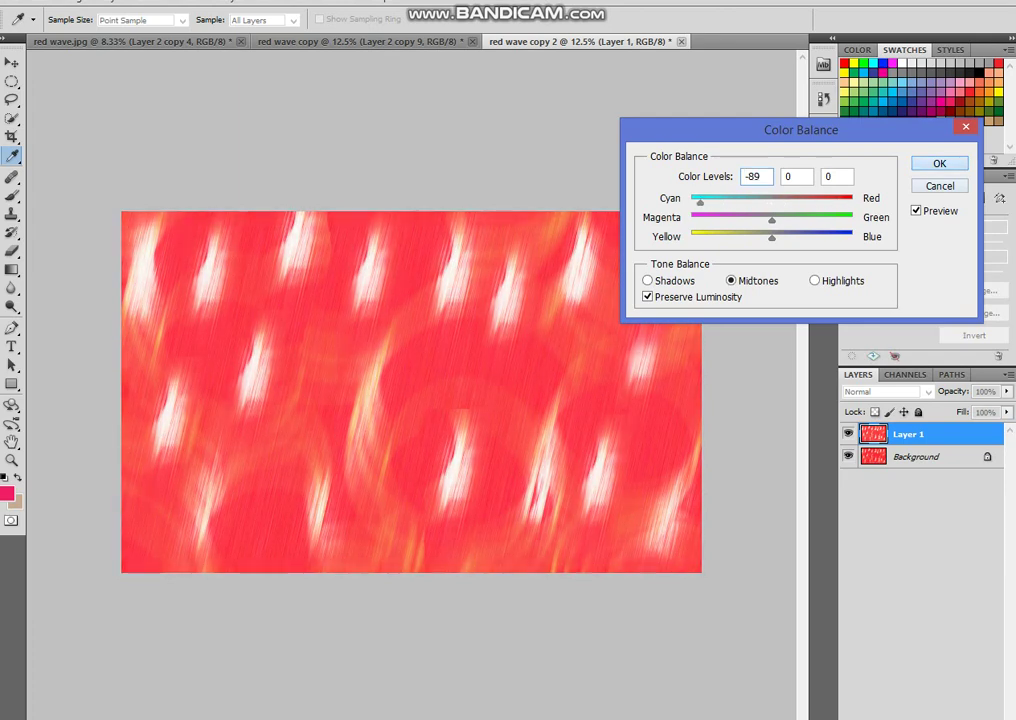
key(Return)
key(v)
key(ctrl+j)
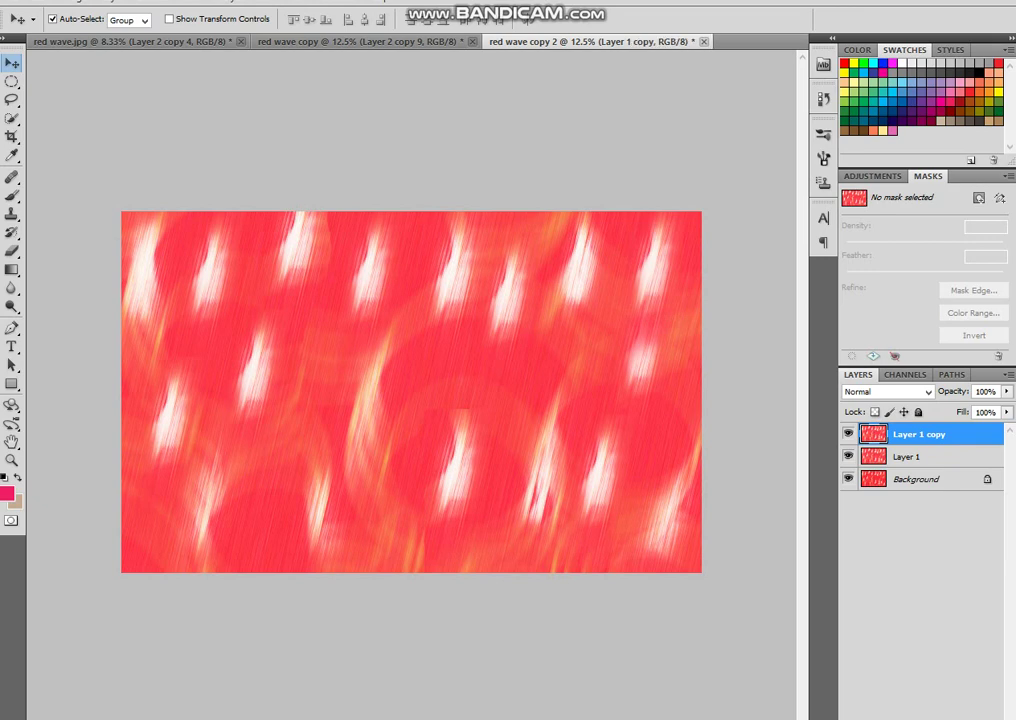
Select a circular area left of the image's centre with the Elliptical Marquee and add a new empty layer.
right_click(12, 82)
click(96, 95)
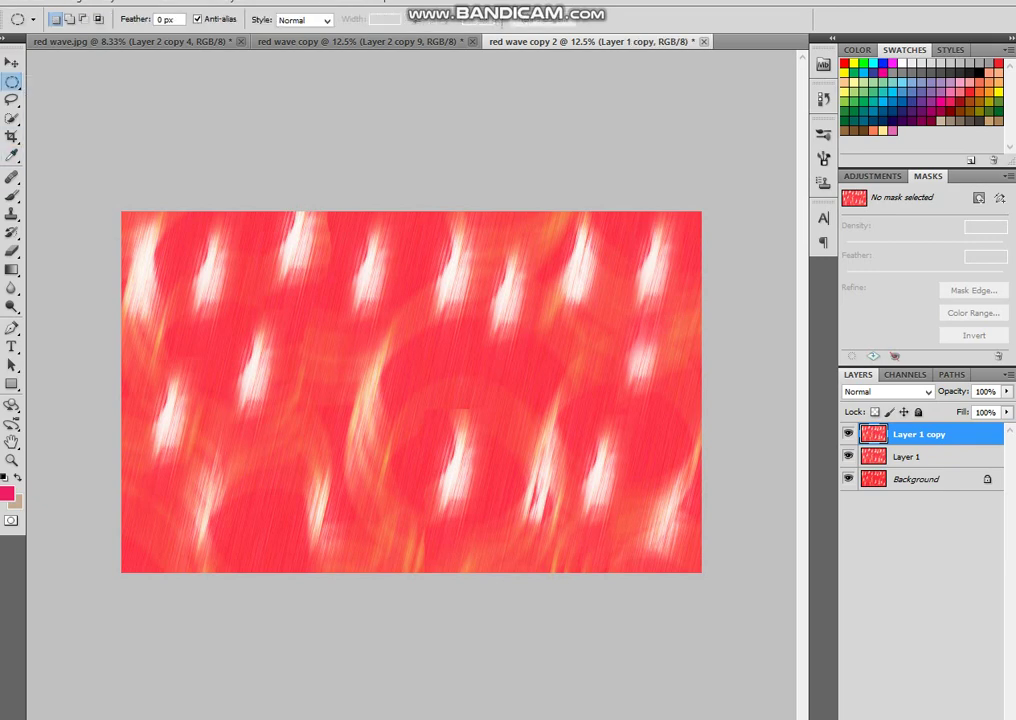
mouse_move(290, 285)
mouse_down()
mouse_move(440, 434)
mouse_move(431, 440)
mouse_move(443, 440)
mouse_up()
key(ctrl+alt+shift+n)
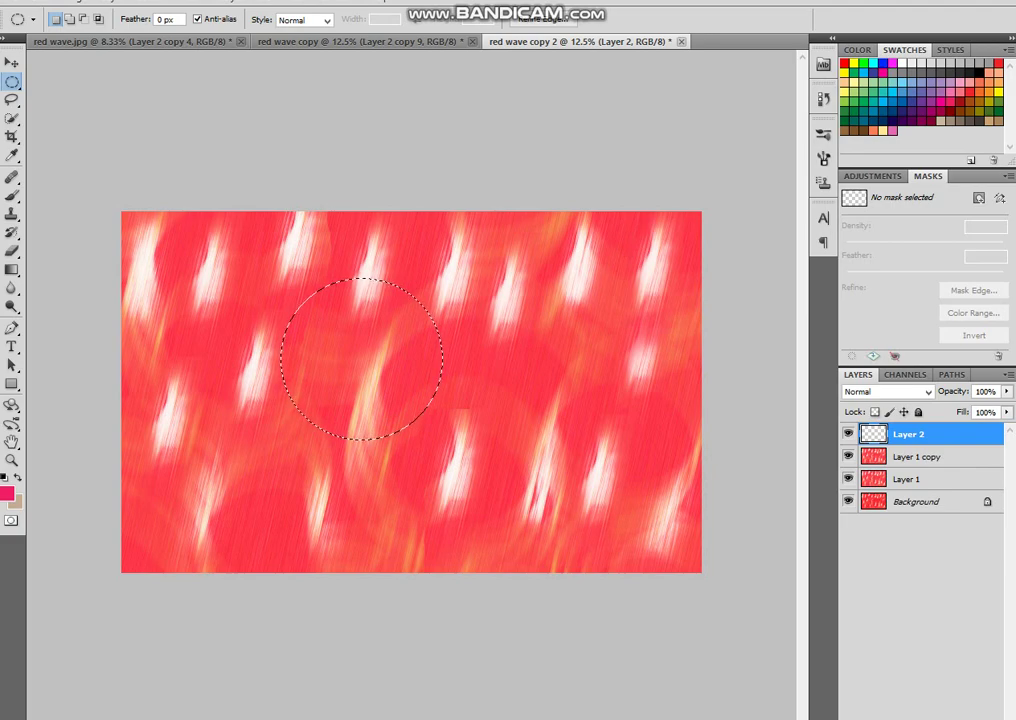
click(112, 1)
mouse_move(134, 82)
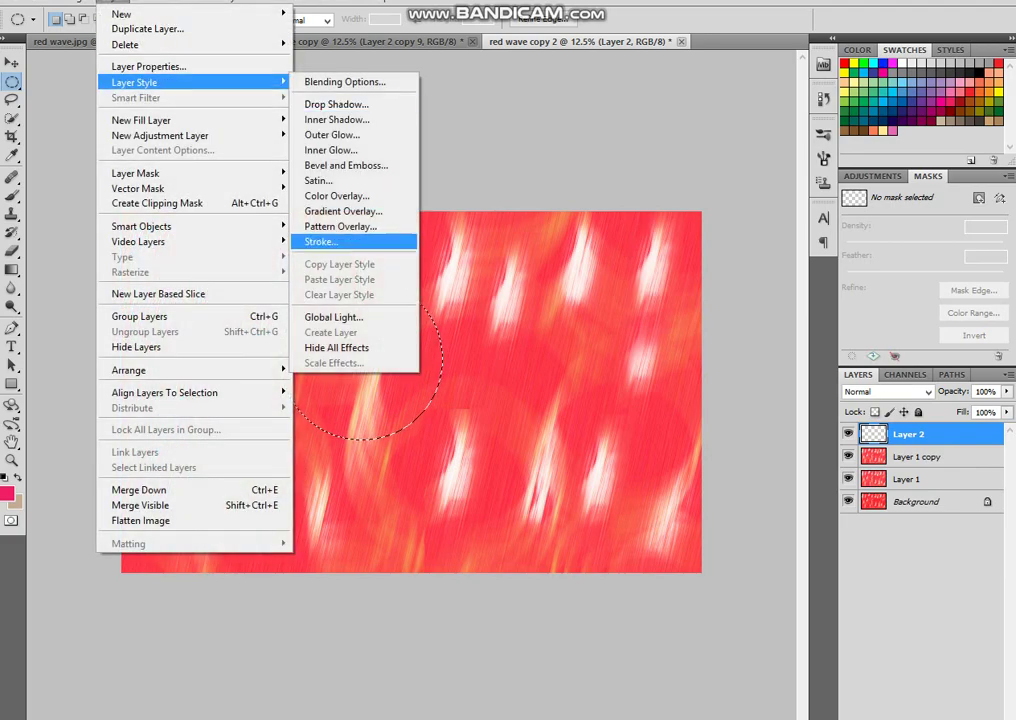
click(425, 366)
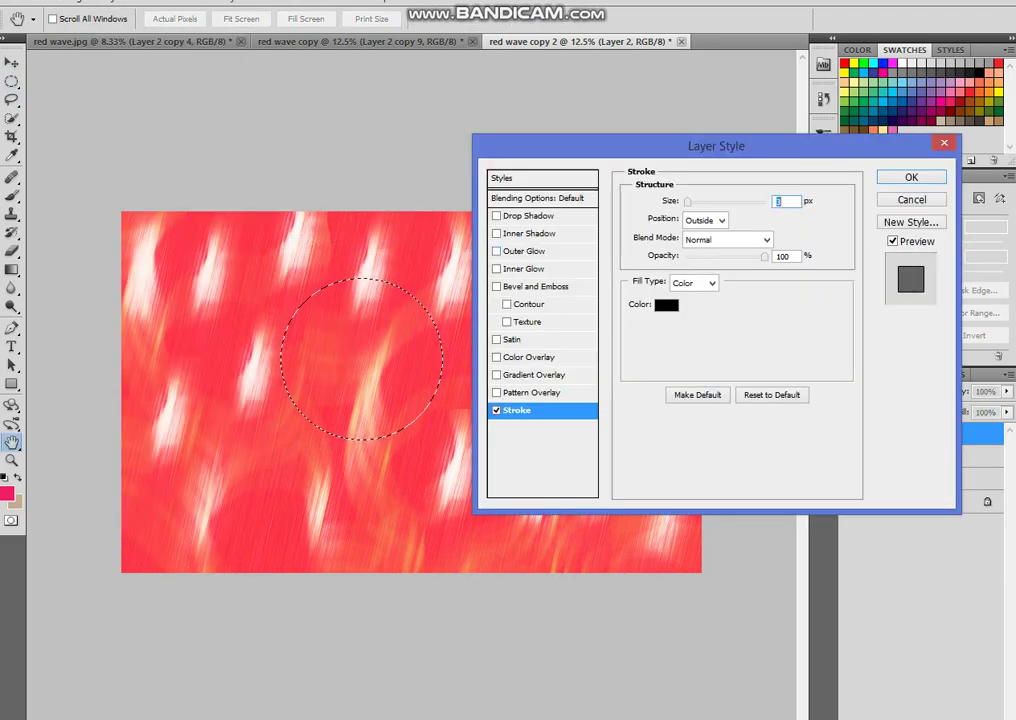
click(911, 200)
Fill the circular selection with the pink foreground color at 100% opacity and deselect it.
key(shift+F5)
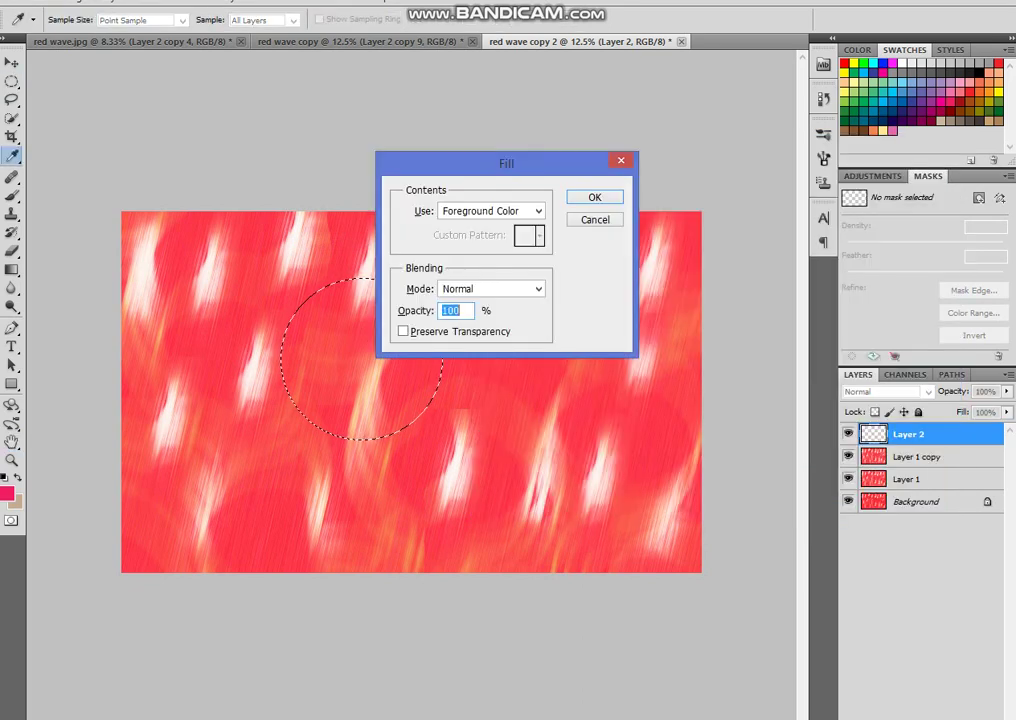
key(Return)
key(ctrl+d)
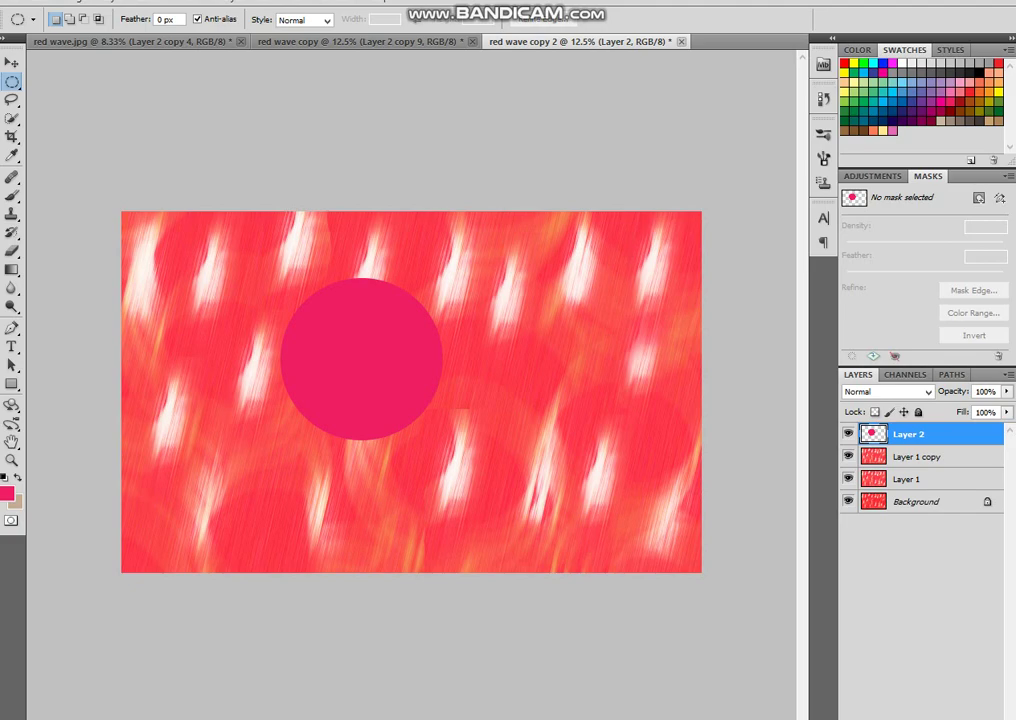
Add a Stroke layer style to the pink circle with a size of 79 px.
click(112, 3)
mouse_move(134, 82)
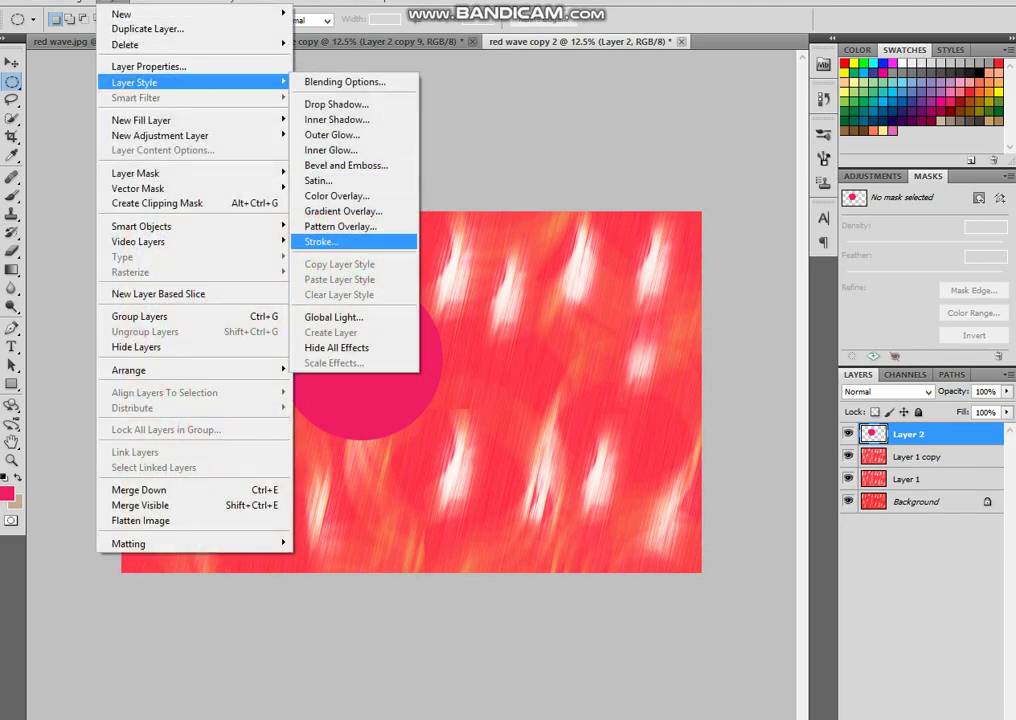
click(321, 241)
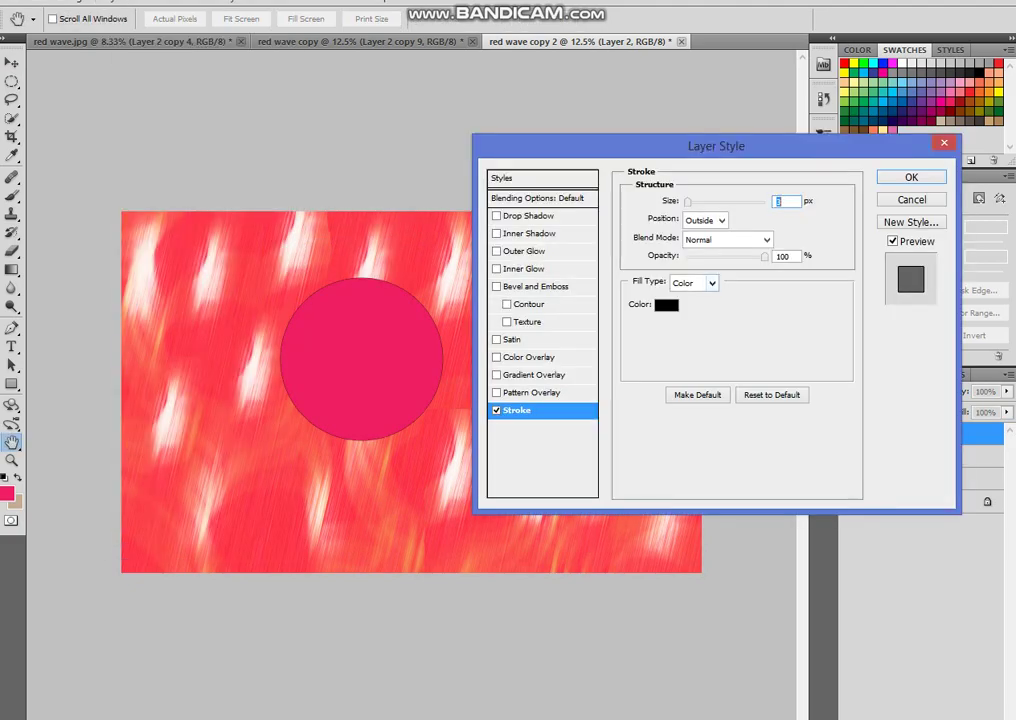
text(40)
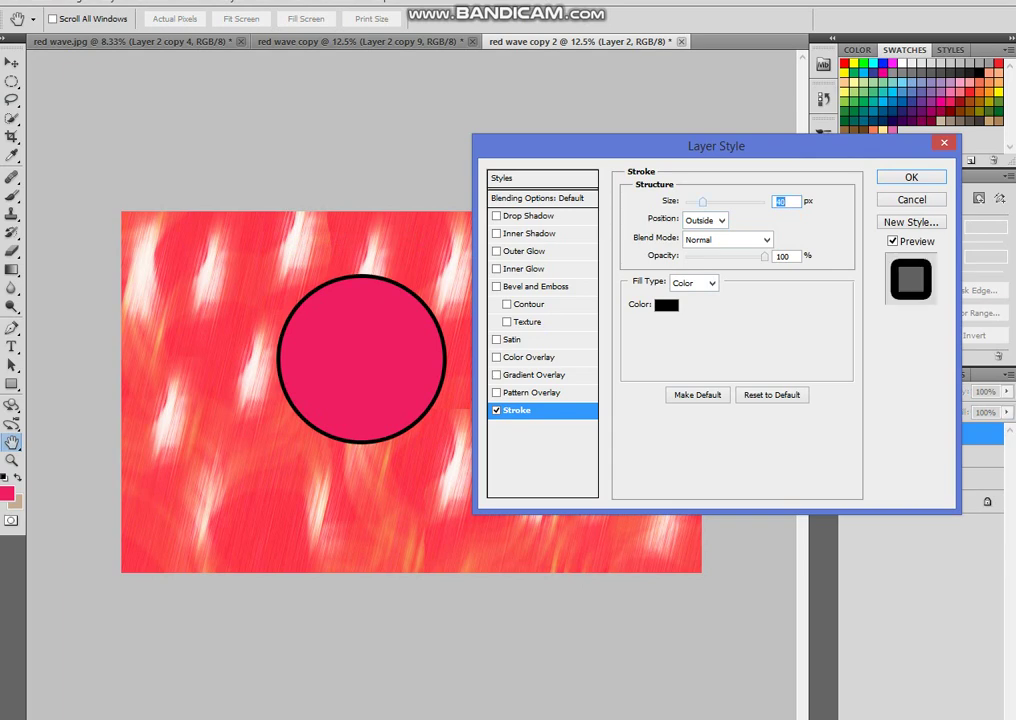
drag(703, 202, 714, 202)
Set the circle's stroke color to green, hex 66cc33.
click(666, 305)
click(714, 348)
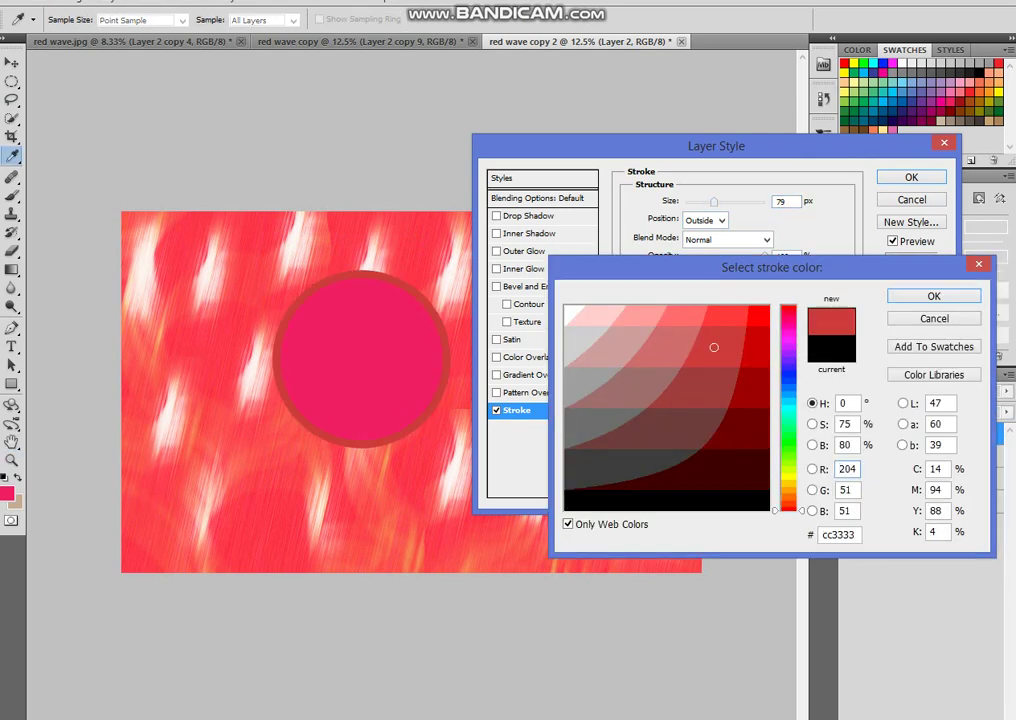
click(789, 381)
click(789, 449)
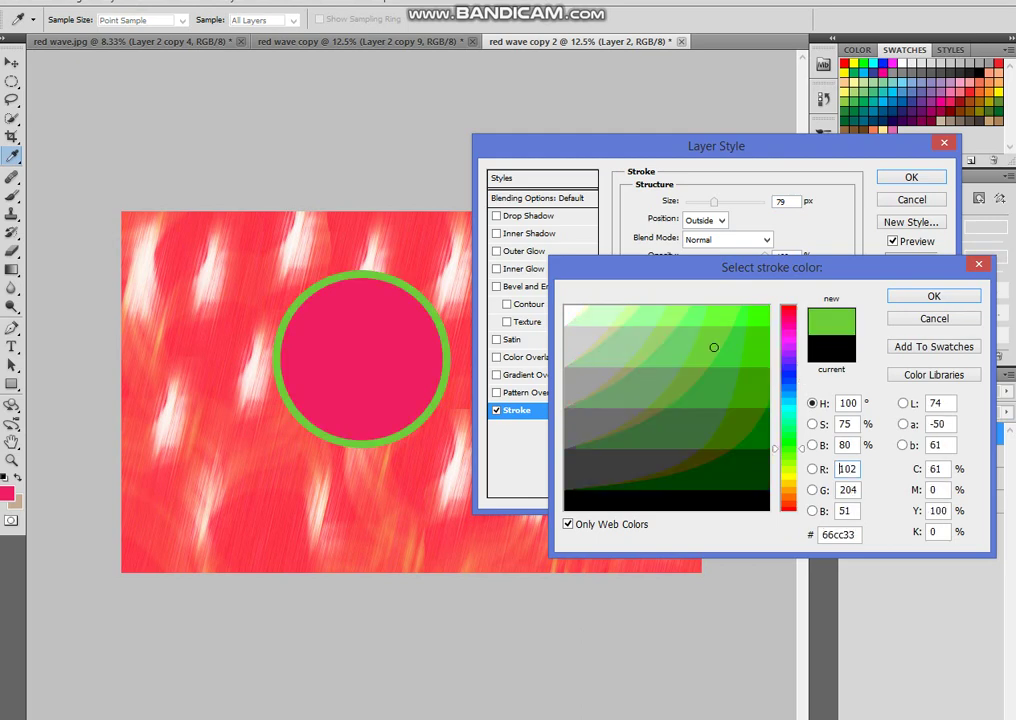
key(Return)
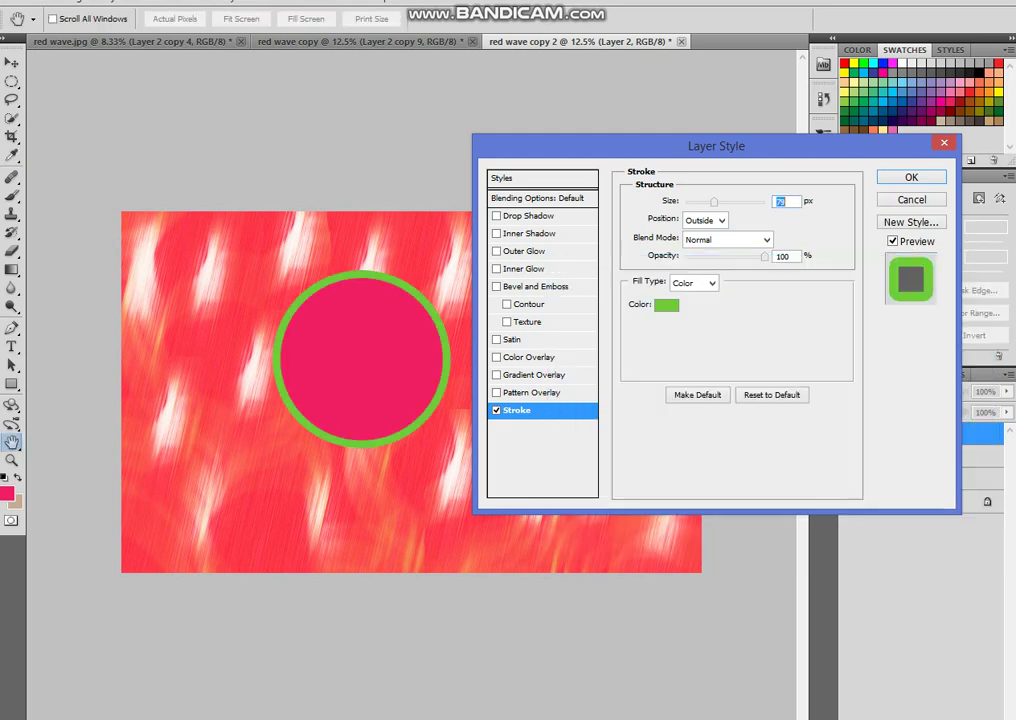
Set the stroke to 83% opacity and 117 px size, and add a drop shadow to the circle.
mouse_move(765, 257)
mouse_down()
mouse_move(734, 257)
mouse_move(751, 257)
mouse_up()
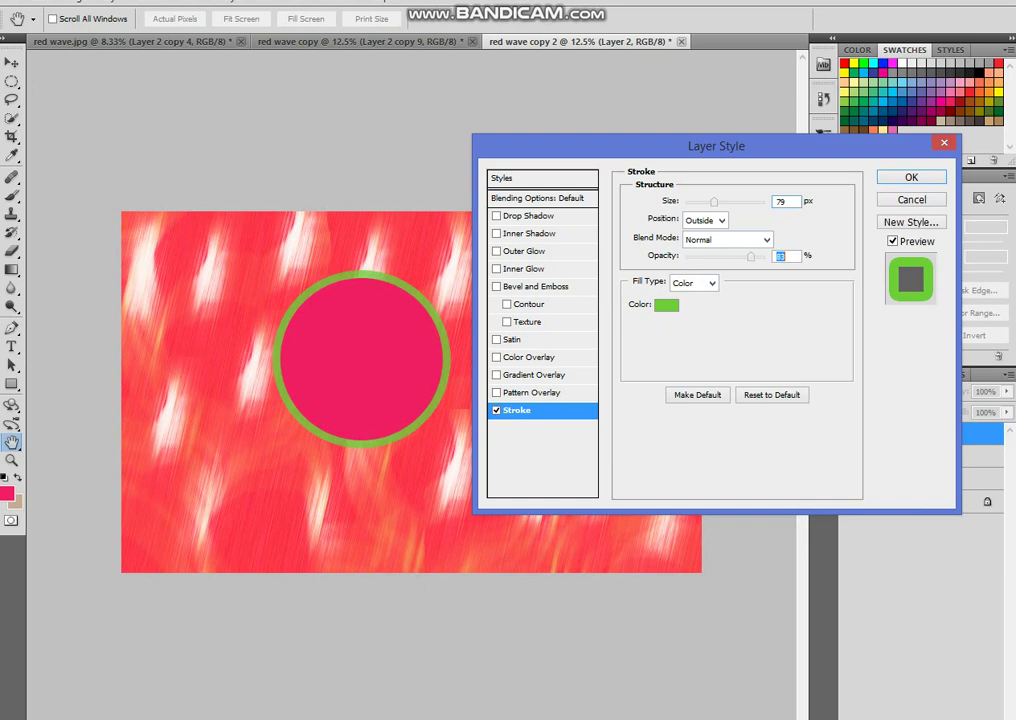
drag(713, 202, 725, 202)
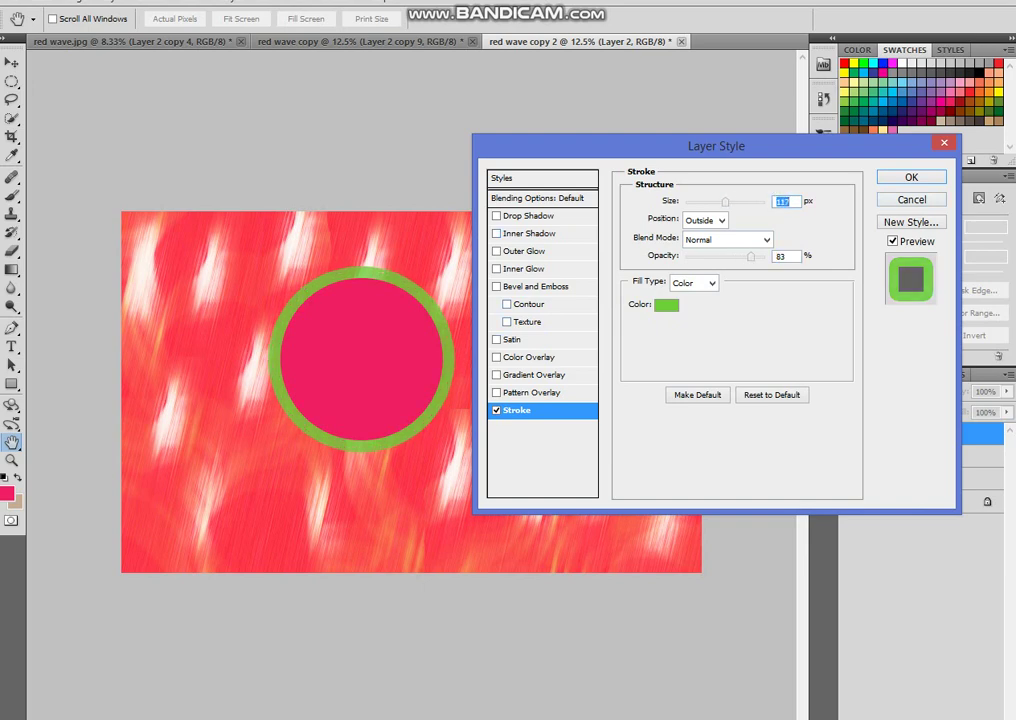
click(496, 216)
drag(690, 270, 718, 286)
key(Return)
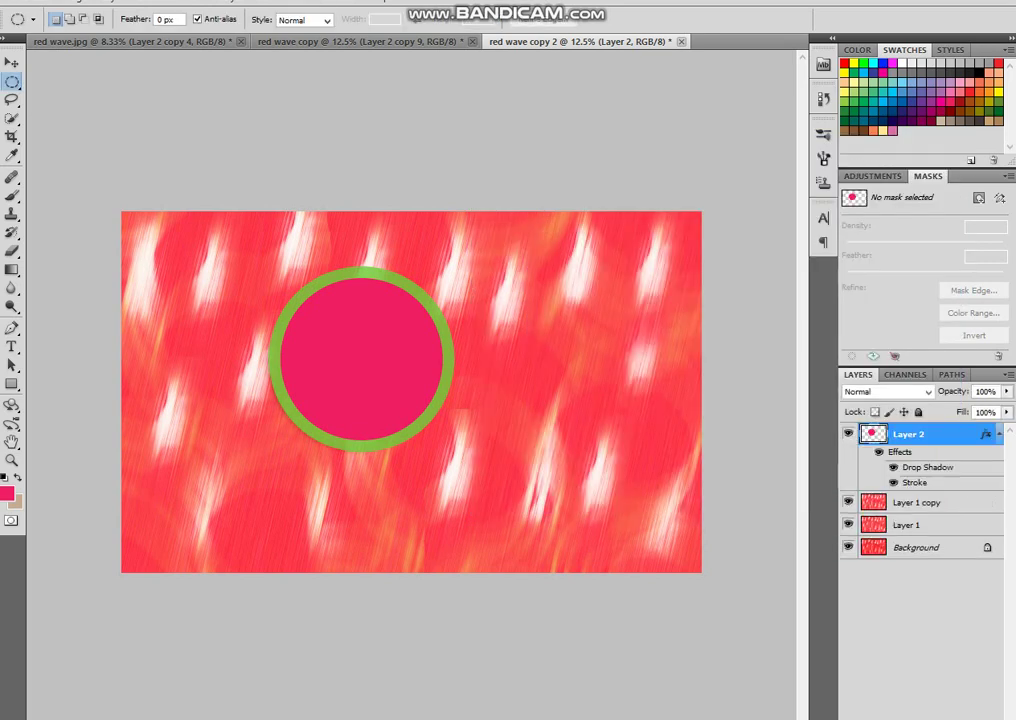
Move the green-outlined circle to roughly the centre of the image.
click(12, 63)
drag(361, 359, 408, 379)
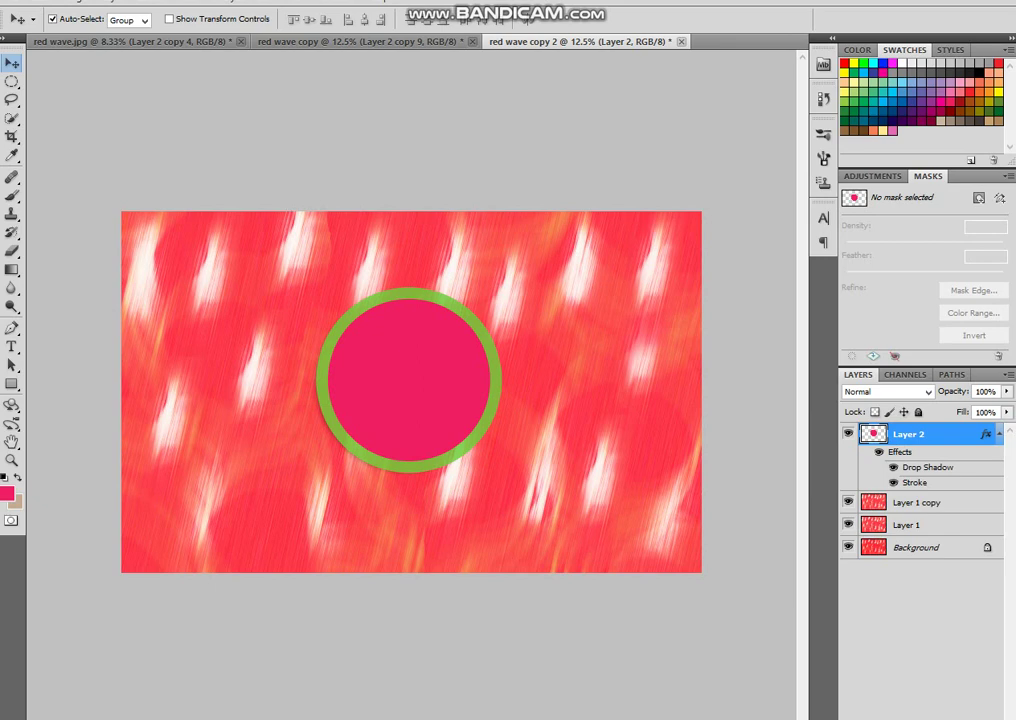
key(ctrl+f)
key(ctrl+z)
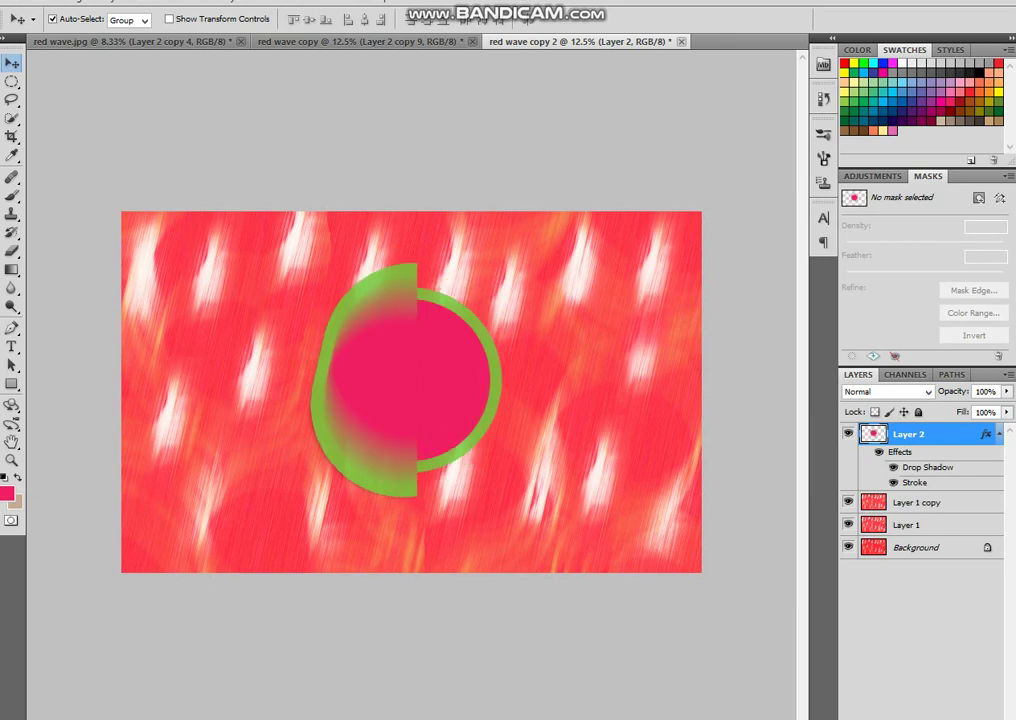
Duplicate the outlined circle and scale the copy to about 68.32% around its centre.
key(ctrl+j)
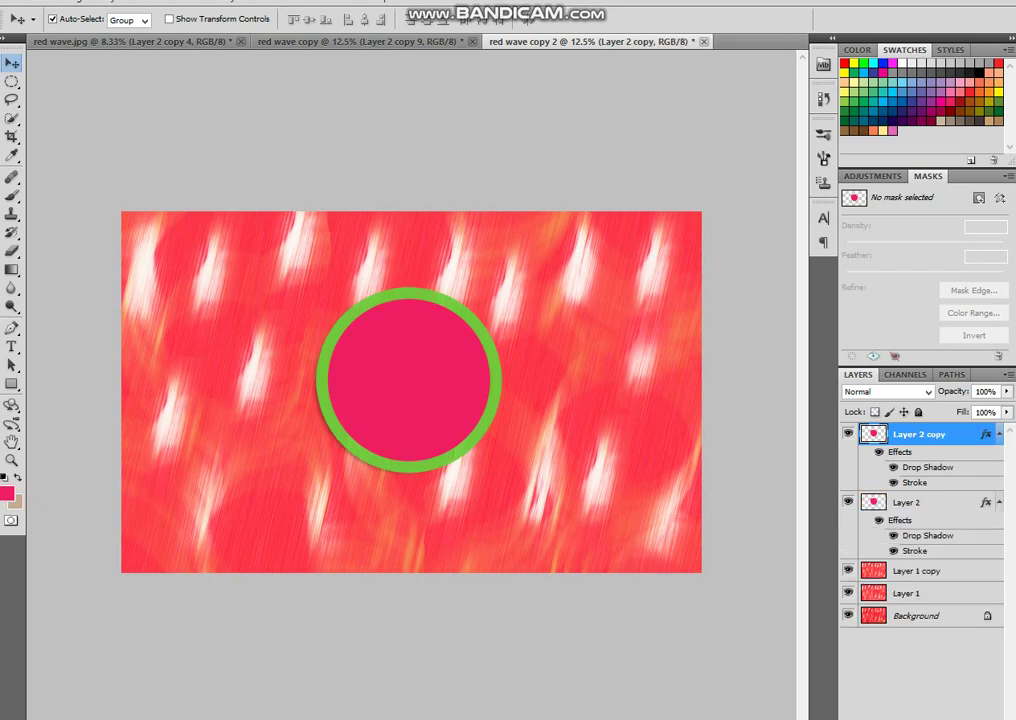
key(ctrl+t)
drag(491, 461, 464, 435)
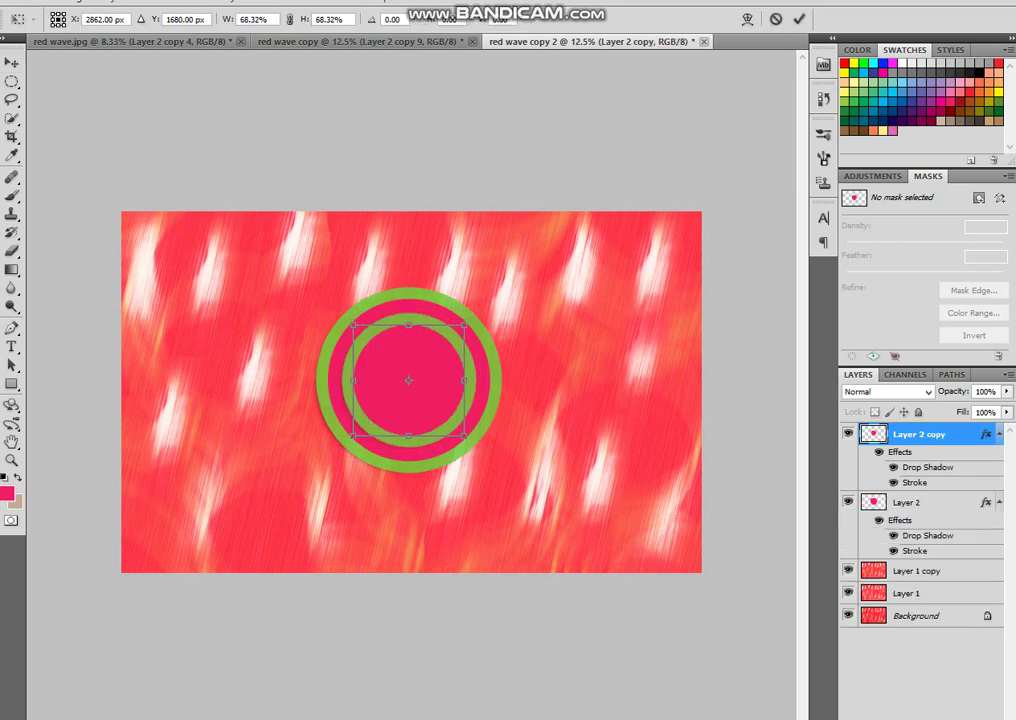
key(Return)
Duplicate the inner circle and shrink the new copy around its centre to form a third concentric ring.
key(ctrl+j)
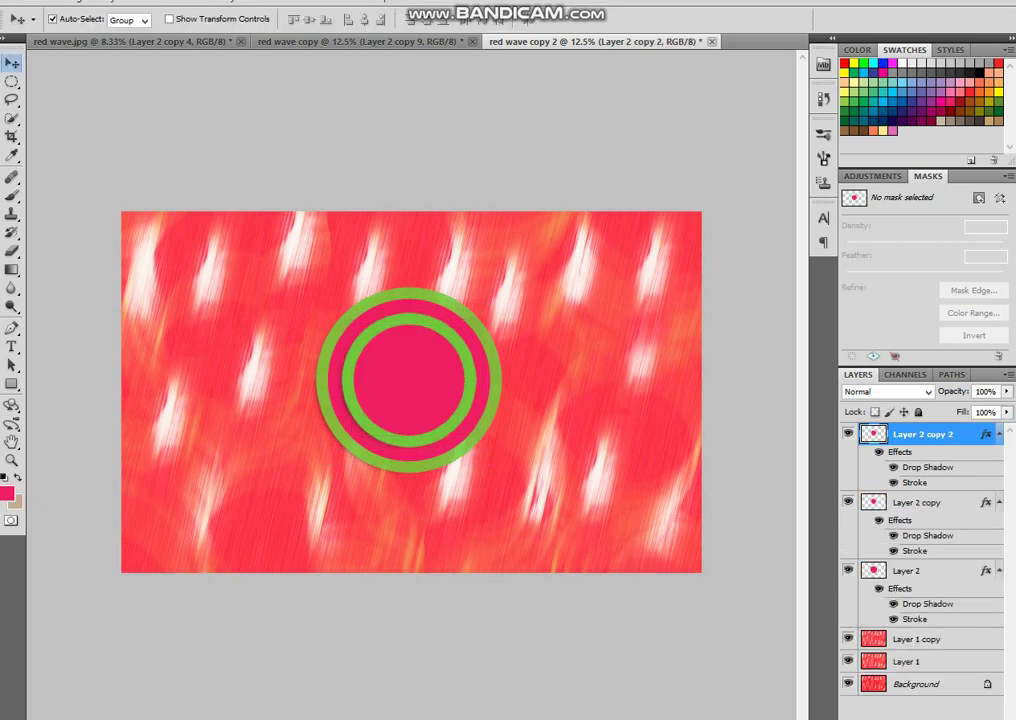
key(ctrl+t)
drag(464, 436, 445, 417)
key(Return)
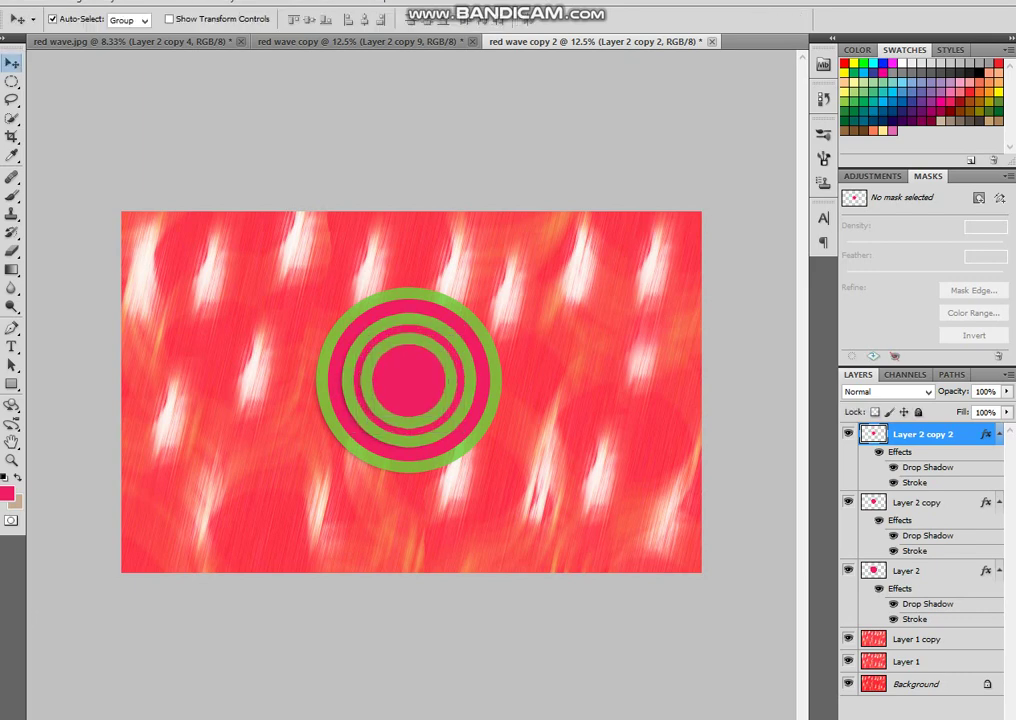
Merge the three circle layers into one and nudge the merged rings slightly up to the image's centre.
shift+click(922, 570)
right_click(922, 568)
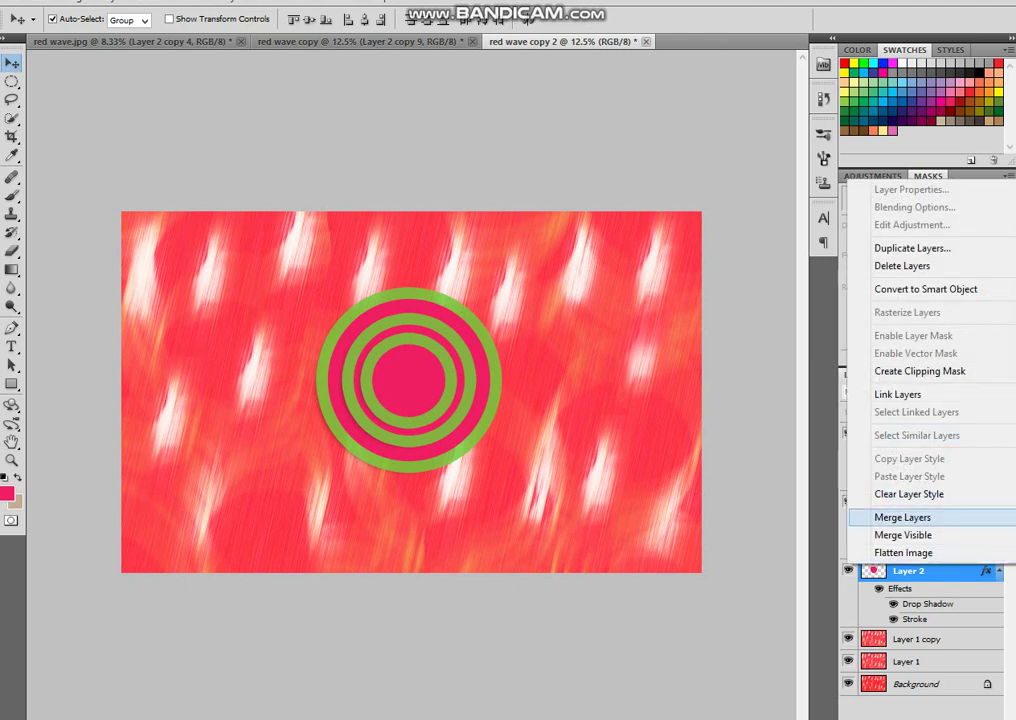
click(903, 517)
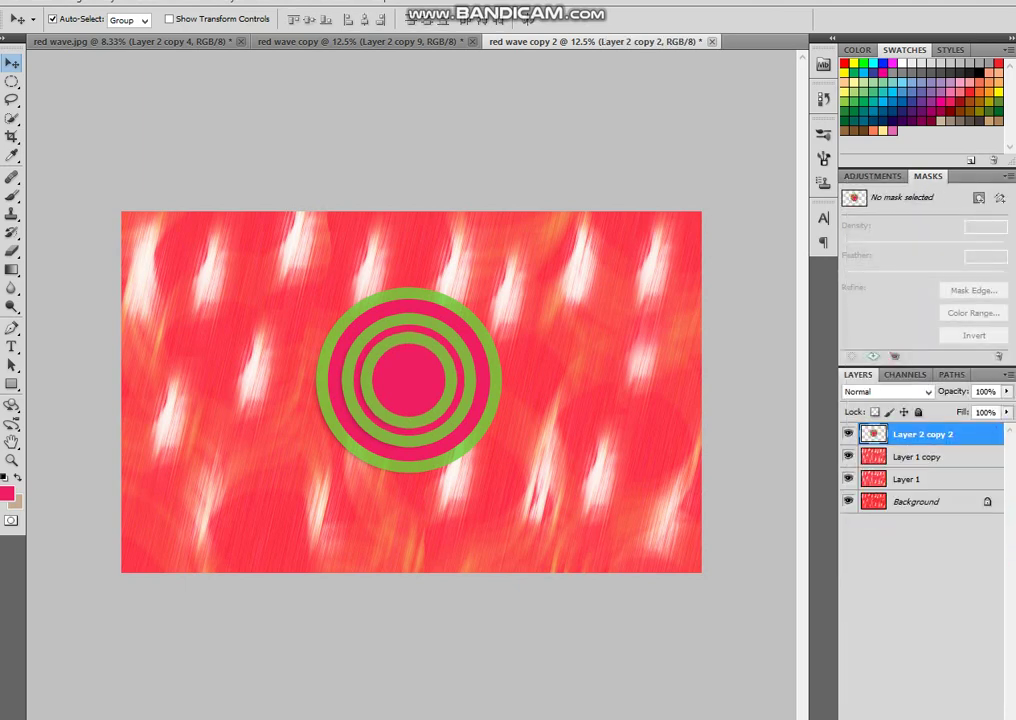
mouse_move(409, 380)
mouse_down()
mouse_move(407, 419)
mouse_move(424, 379)
mouse_move(412, 373)
mouse_up()
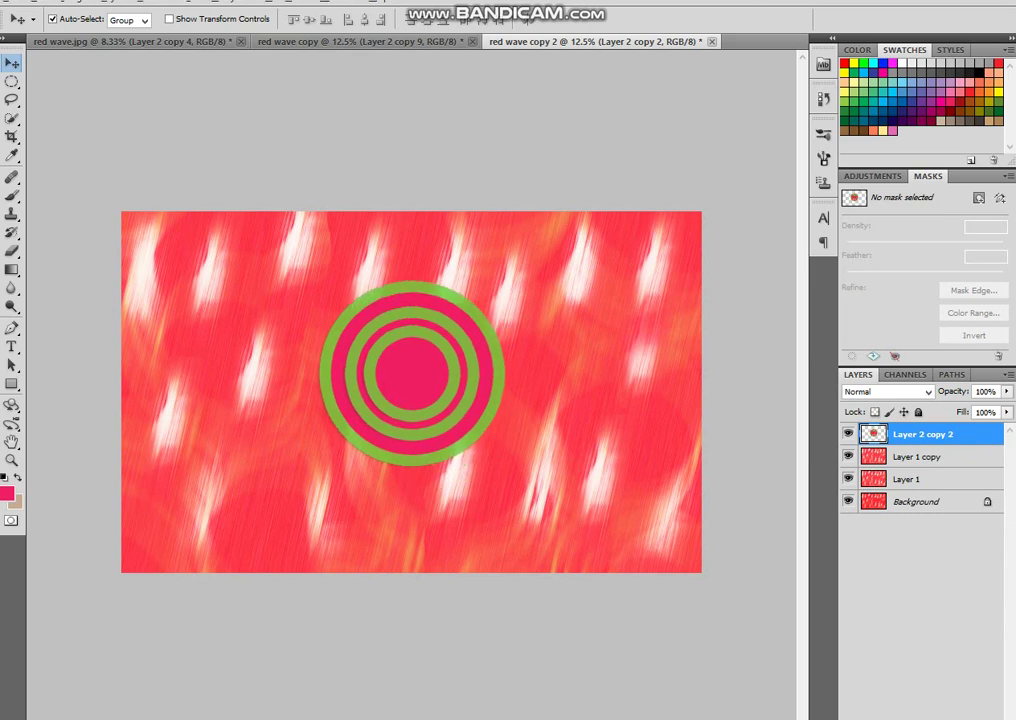
Duplicate the merged rings and scale the copy to 38.95%, placing it inside the main circle slightly below its centre.
key(ctrl+j)
key(ctrl+t)
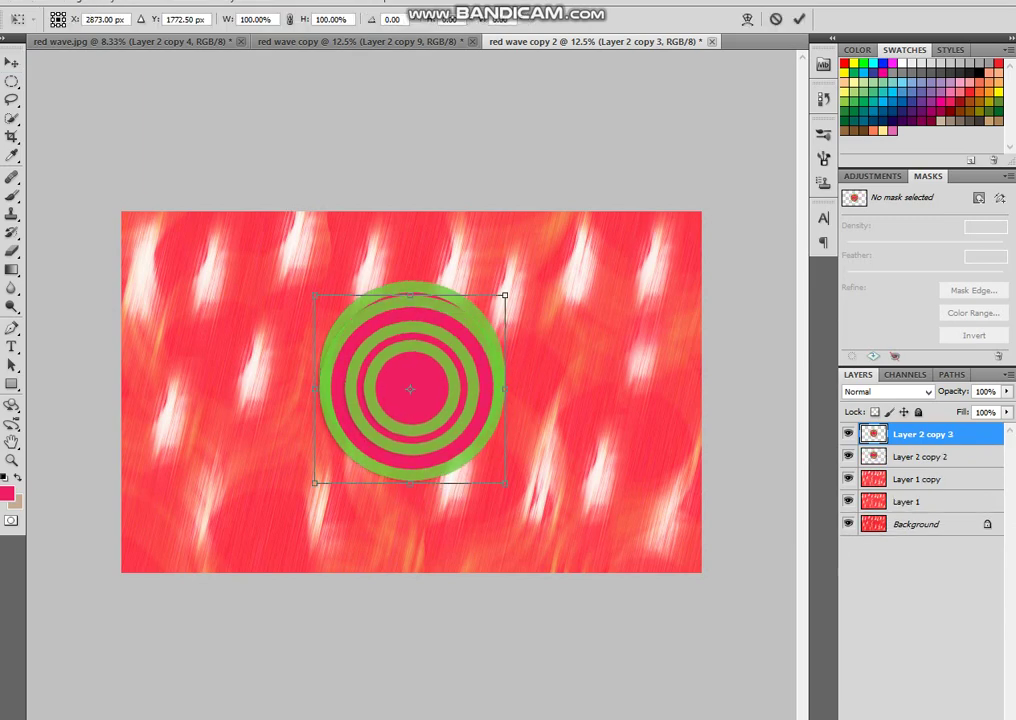
drag(505, 295, 461, 339)
mouse_move(425, 400)
mouse_down()
mouse_move(425, 386)
mouse_move(425, 397)
mouse_up()
drag(462, 437, 448, 423)
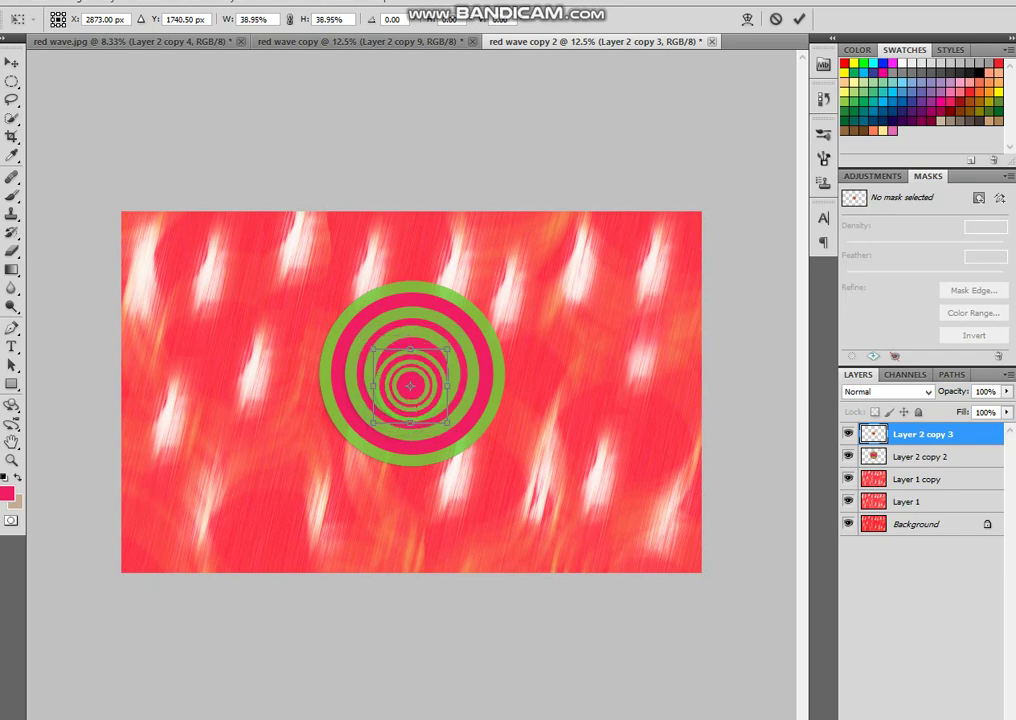
key(Return)
Duplicate the small ring set and offset the copy slightly to the right within the main circle.
mouse_move(411, 386)
mouse_down()
mouse_move(484, 375)
mouse_move(420, 386)
mouse_up()
key(ctrl+j)
key(ctrl+t)
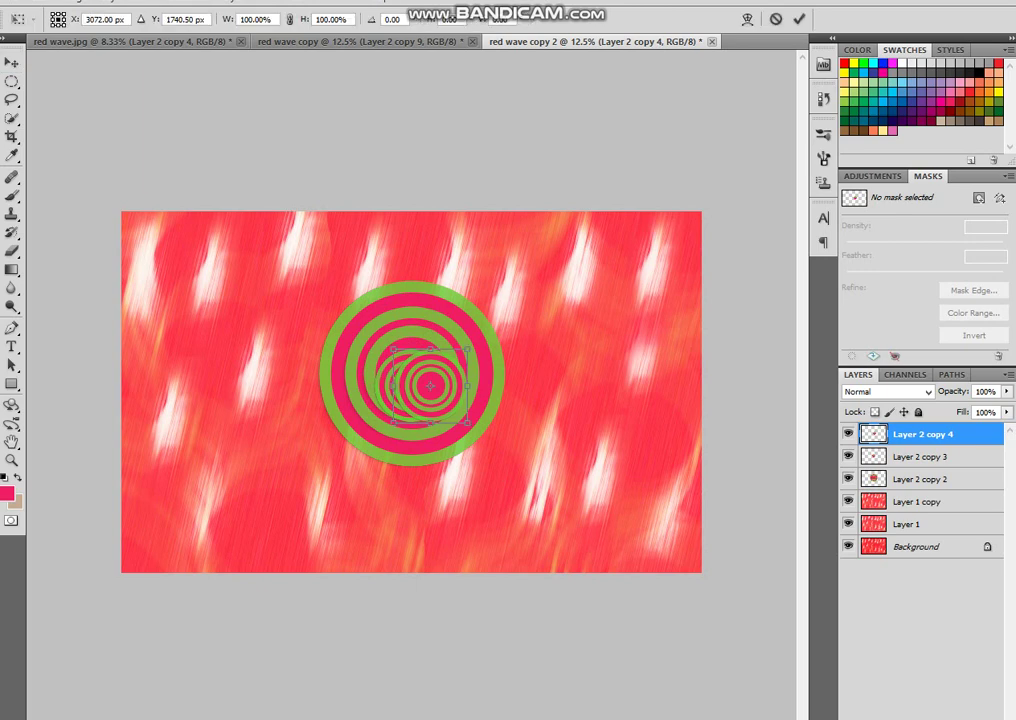
Shrink the offset rings inside the main circle and place a further, enlarged ring copy to the main circle's right.
drag(467, 423, 666, 497)
key(Return)
key(ctrl+t)
key(Return)
Duplicate the right-hand ring circle and scale the copy to 48.32% around its centre.
key(ctrl+j)
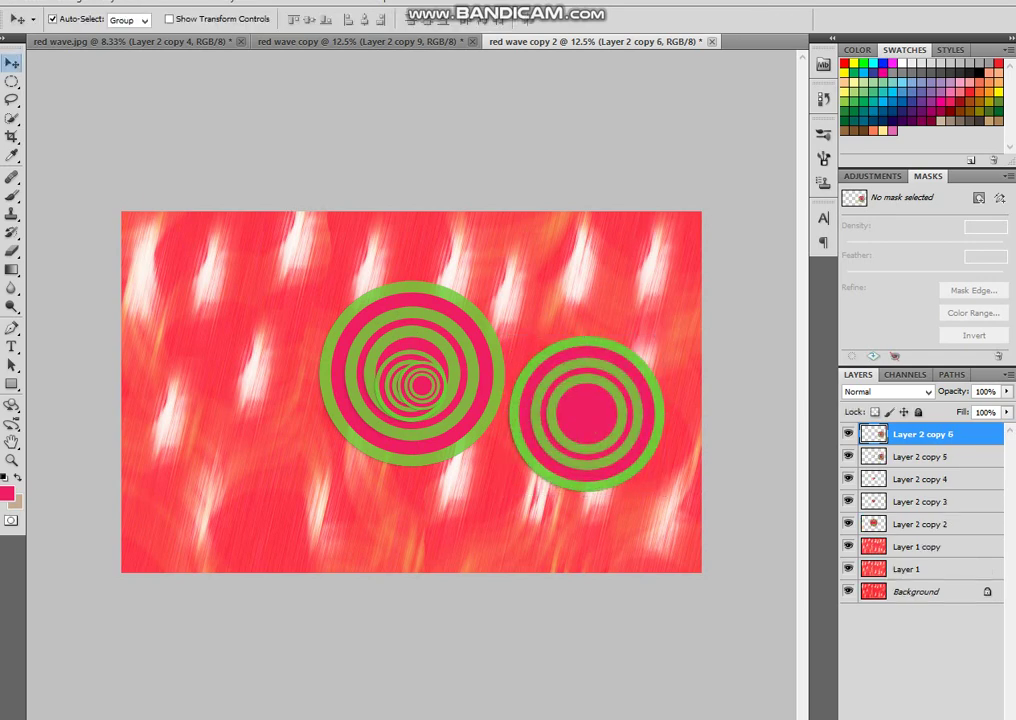
key(ctrl+t)
drag(664, 493, 624, 453)
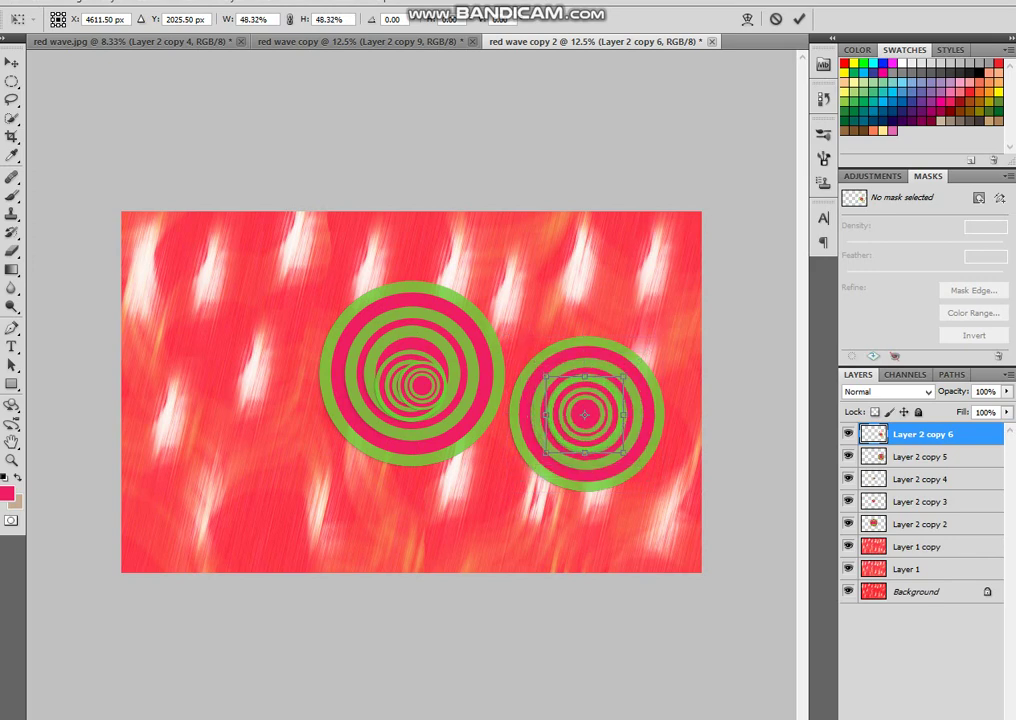
key(Return)
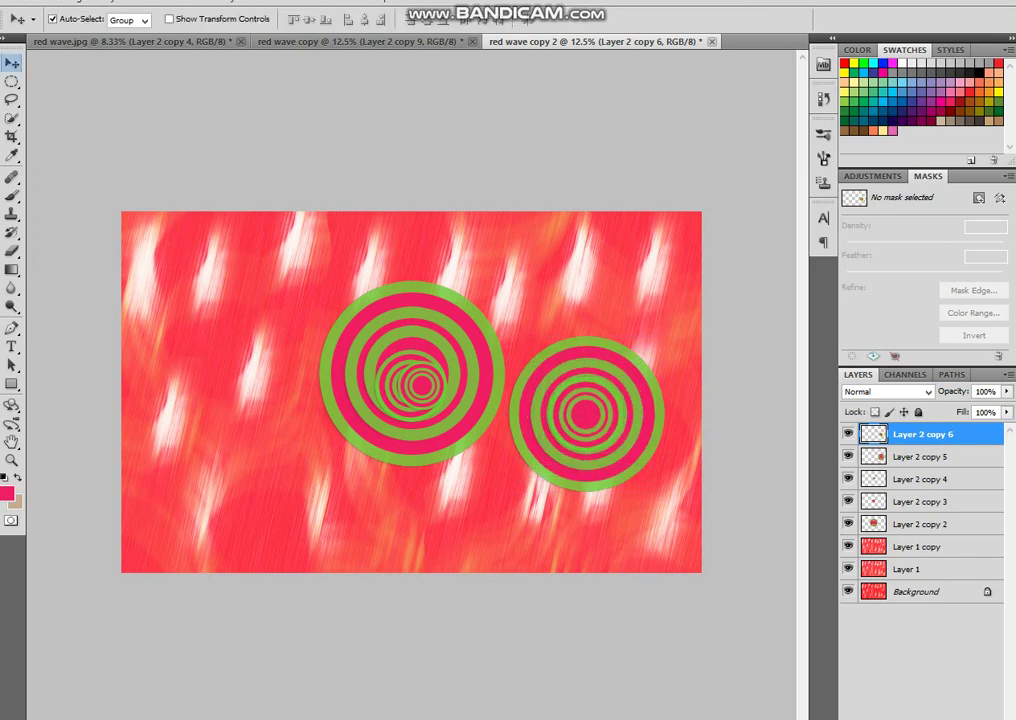
Duplicate the right-hand circle's inner rings and shrink the new copy further around the same centre.
key(ctrl+j)
key(ctrl+t)
drag(624, 453, 614, 444)
key(Return)
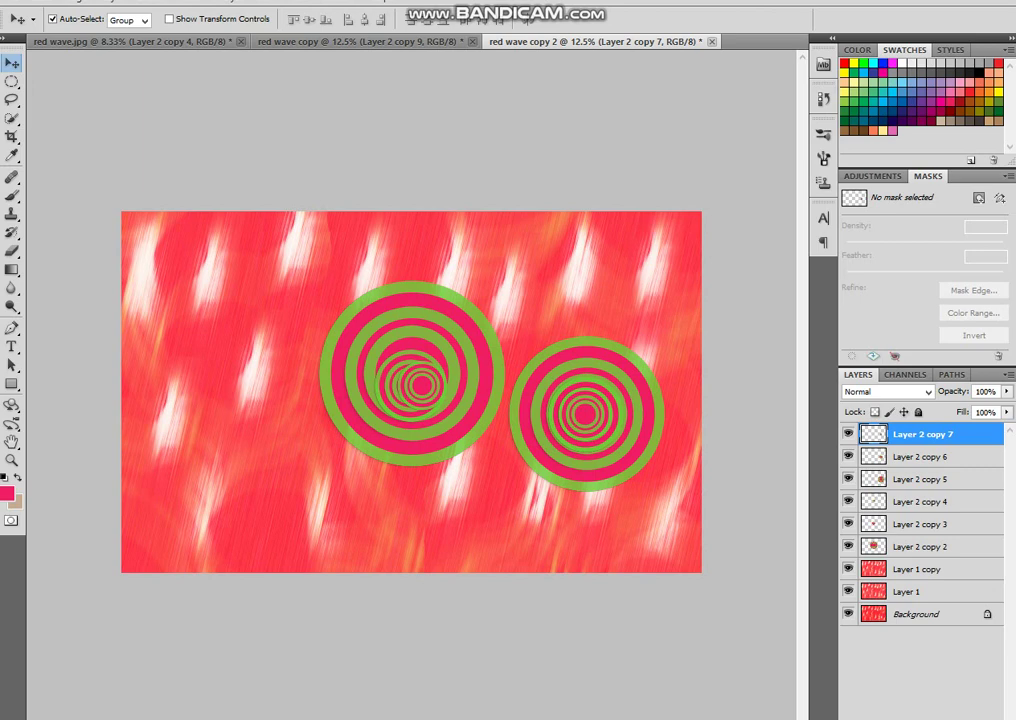
Merge the three ring layers of the right-hand circle into a single layer.
click(848, 547)
click(848, 547)
key(ctrl+e)
key(ctrl+e)
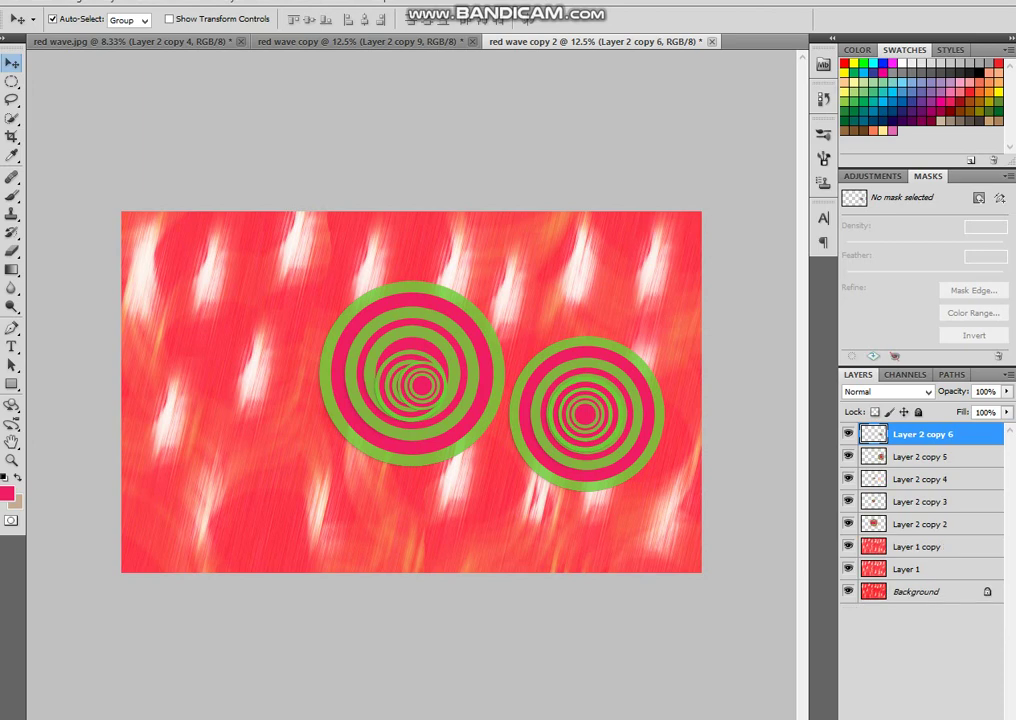
Scale the merged right-hand rings to 57.93% and move them inside the main circle, near its centre.
drag(586, 413, 235, 374)
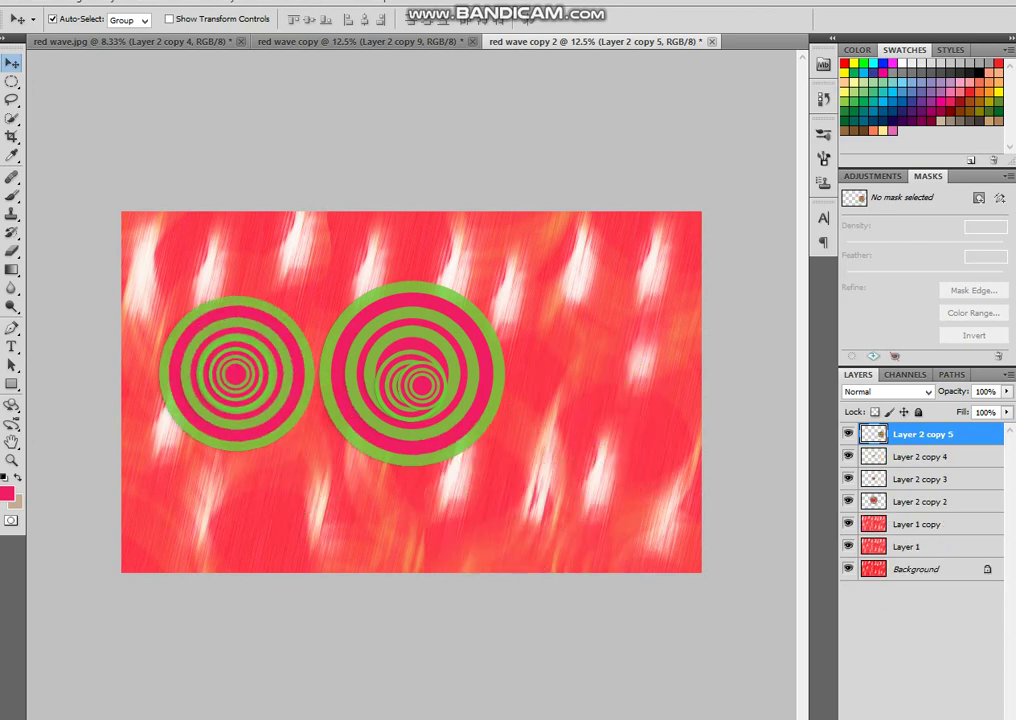
key(ctrl+t)
drag(315, 296, 282, 329)
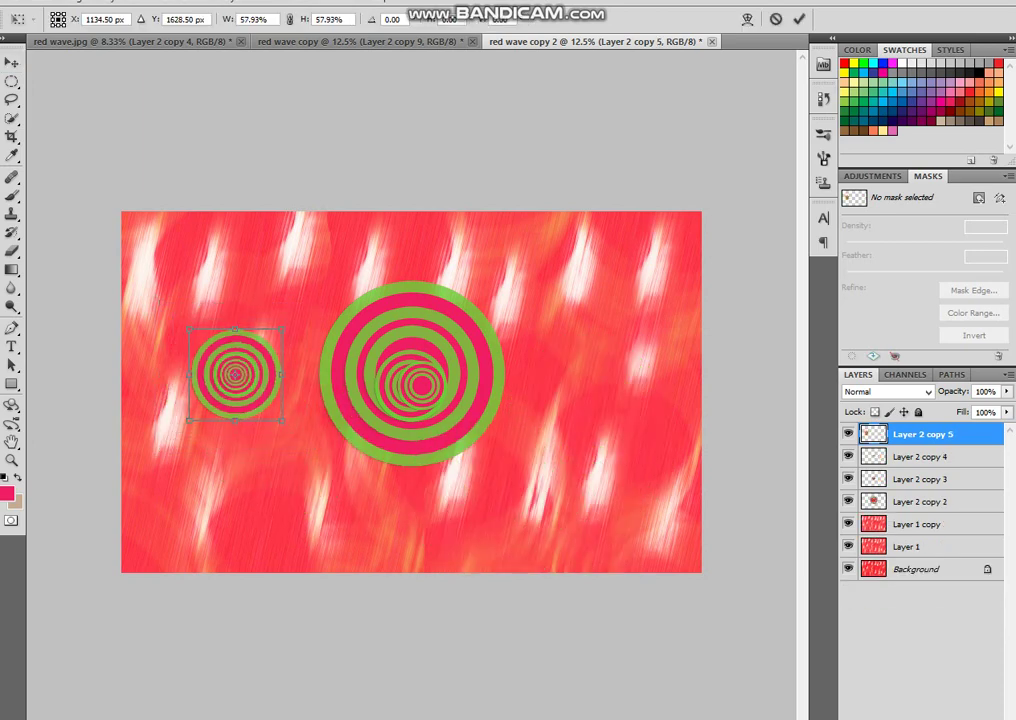
key(Return)
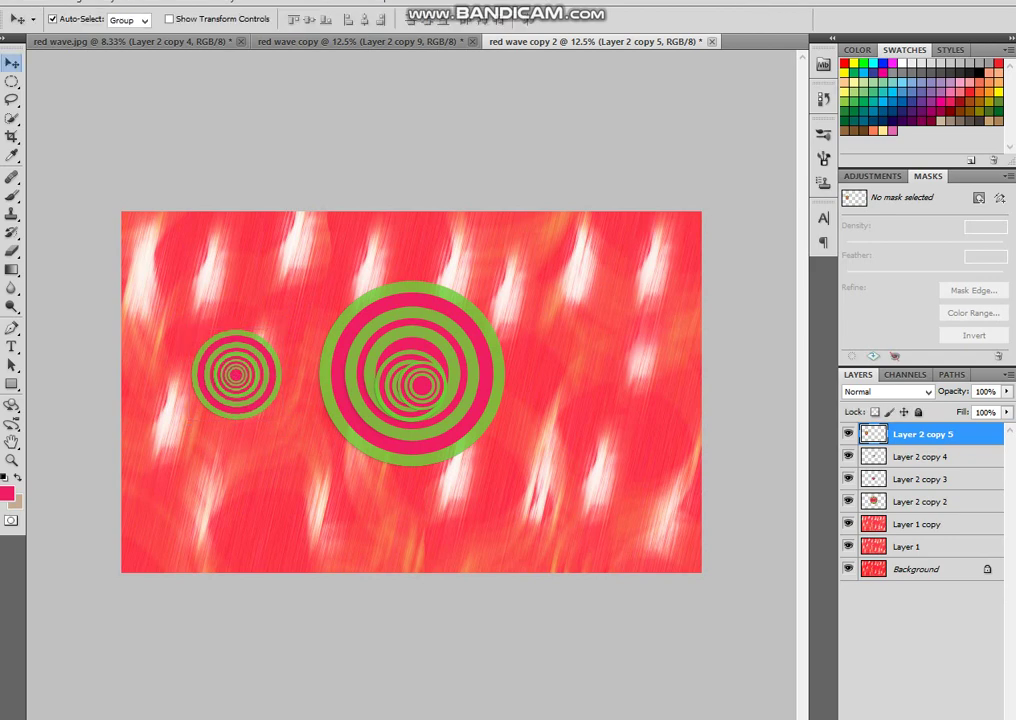
drag(235, 374, 419, 395)
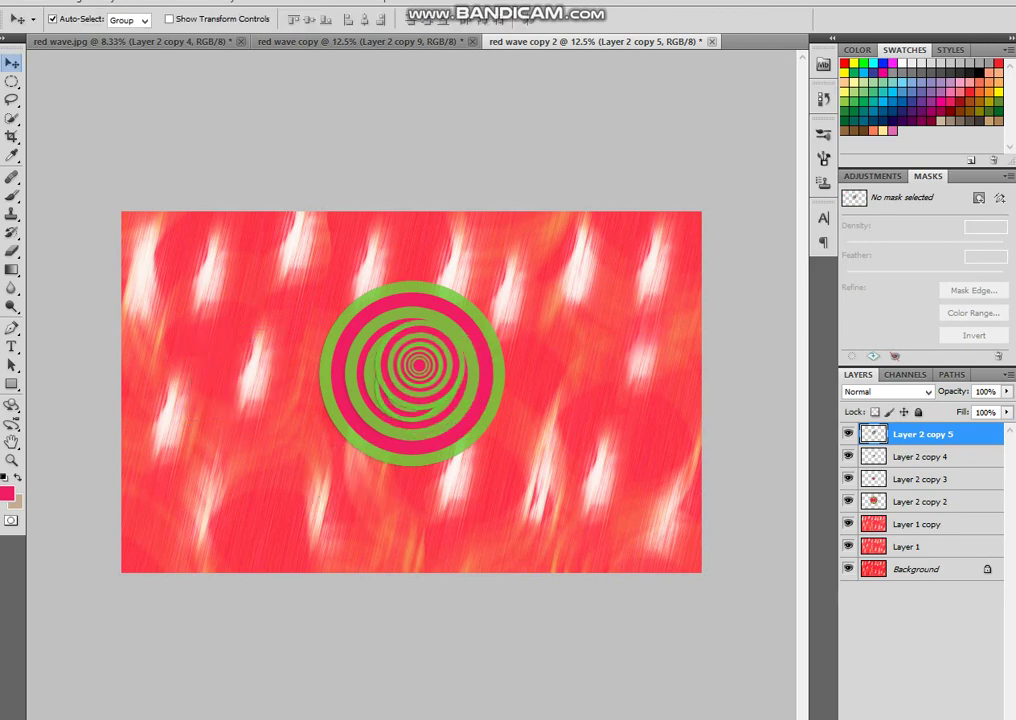
Shrink the inner rings further near the main circle's centre and place a duplicate to the main circle's right.
key(ctrl+t)
drag(465, 320, 562, 423)
key(Return)
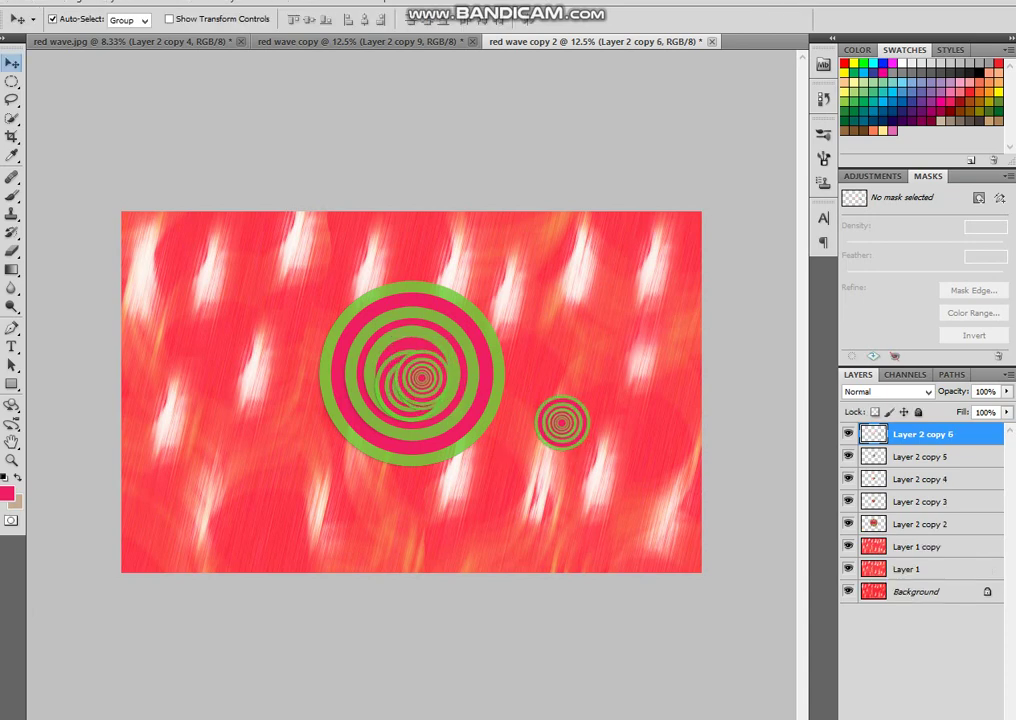
Move the small duplicate's layer below the main circle's layer and enlarge it to about 467% around the main circle.
drag(922, 434, 922, 534)
drag(562, 423, 656, 584)
key(ctrl+t)
drag(540, 475, 440, 410)
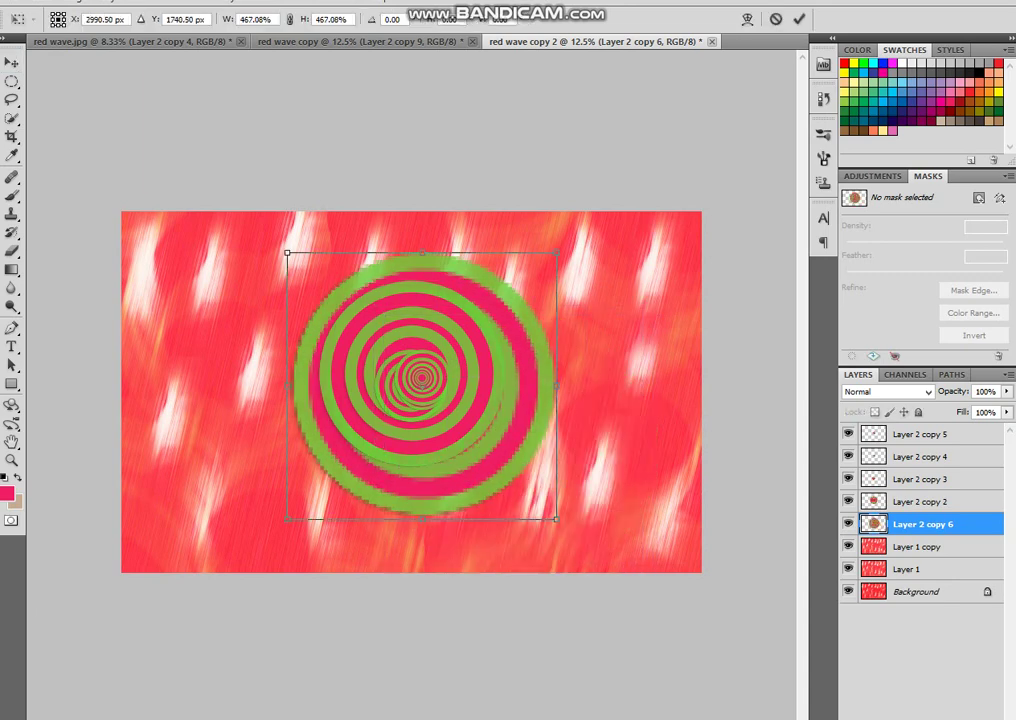
key(Return)
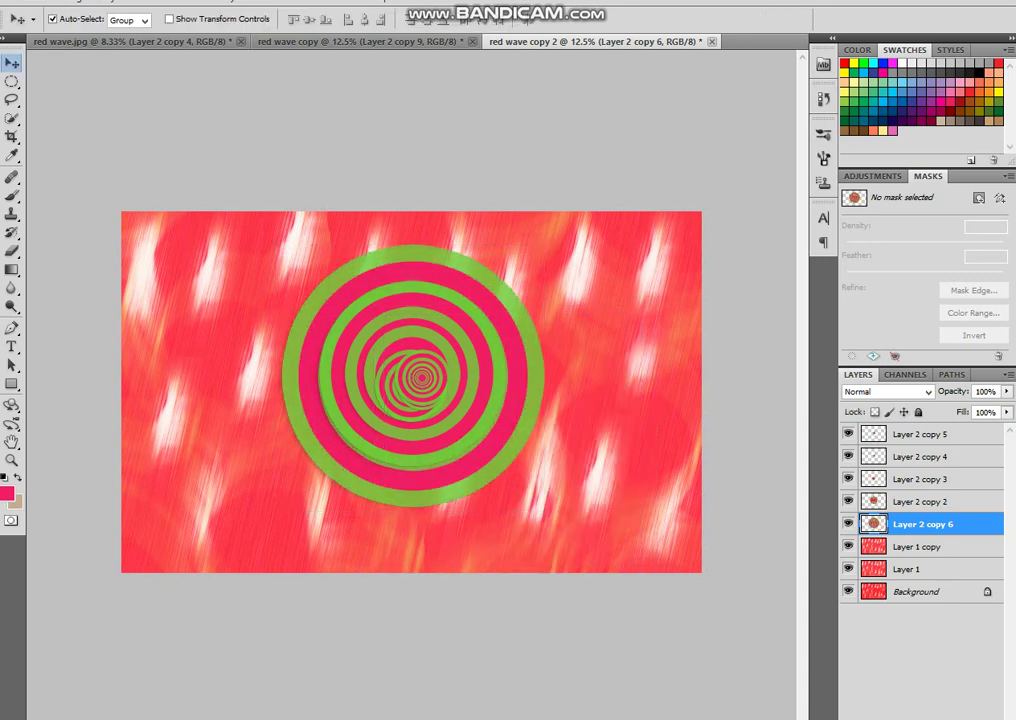
Scale the large rear ring circle down slightly and centre it around the main circle.
key(ctrl+t)
mouse_move(544, 511)
mouse_down()
mouse_move(516, 482)
mouse_move(545, 510)
mouse_up()
key(Return)
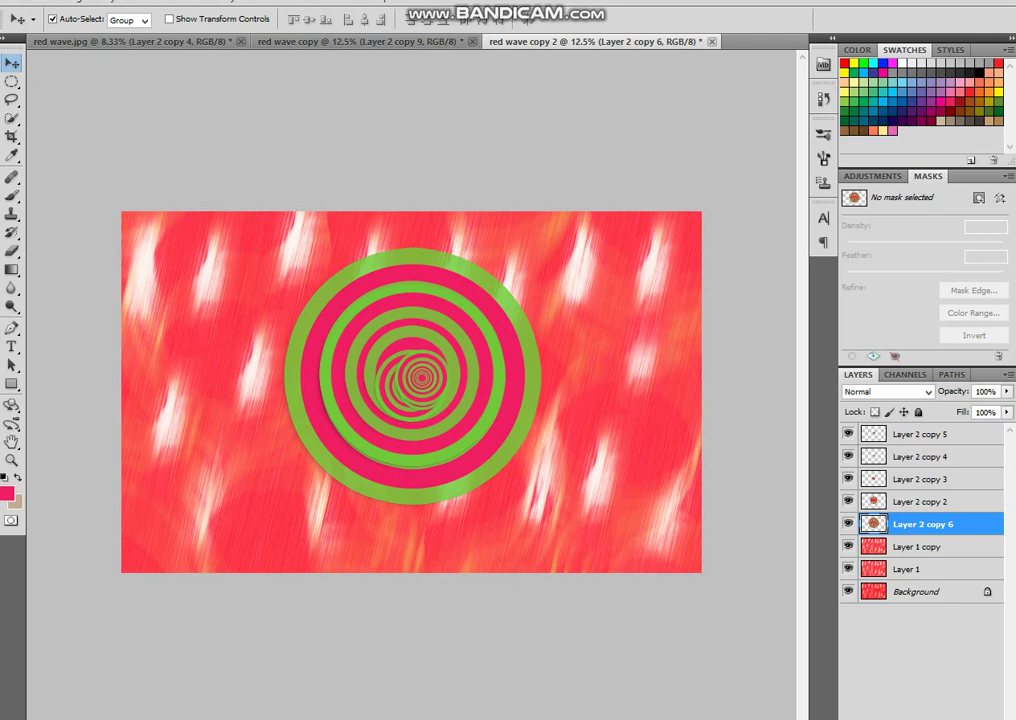
Add a black drop shadow to the large rear ring circle, increasing its size and distance.
click(89, 2)
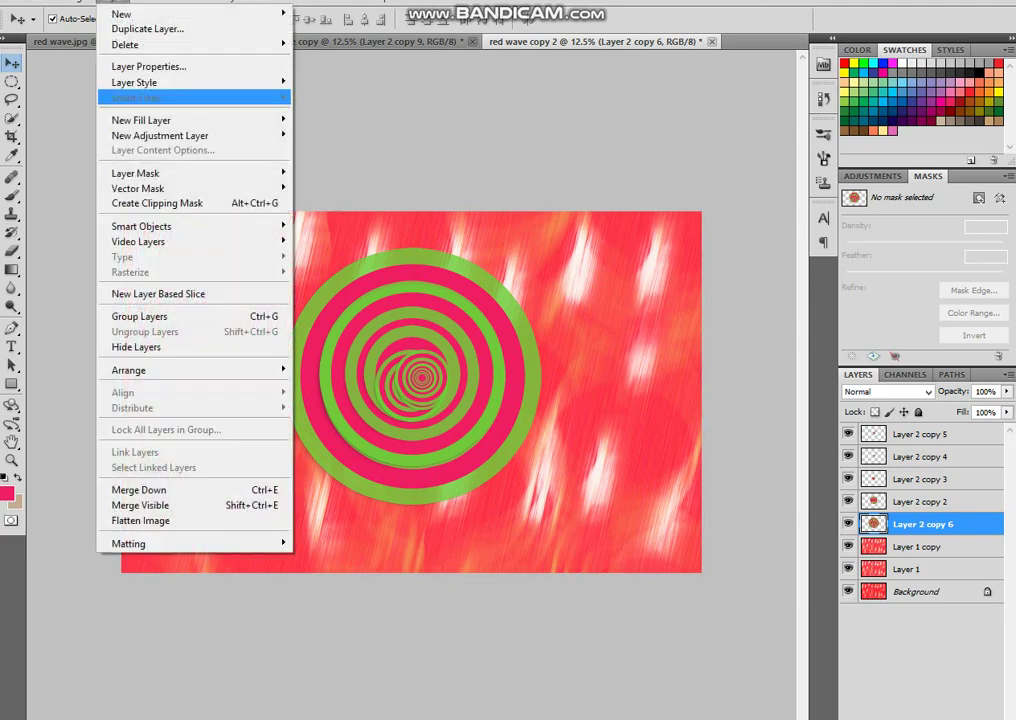
mouse_move(140, 82)
click(336, 104)
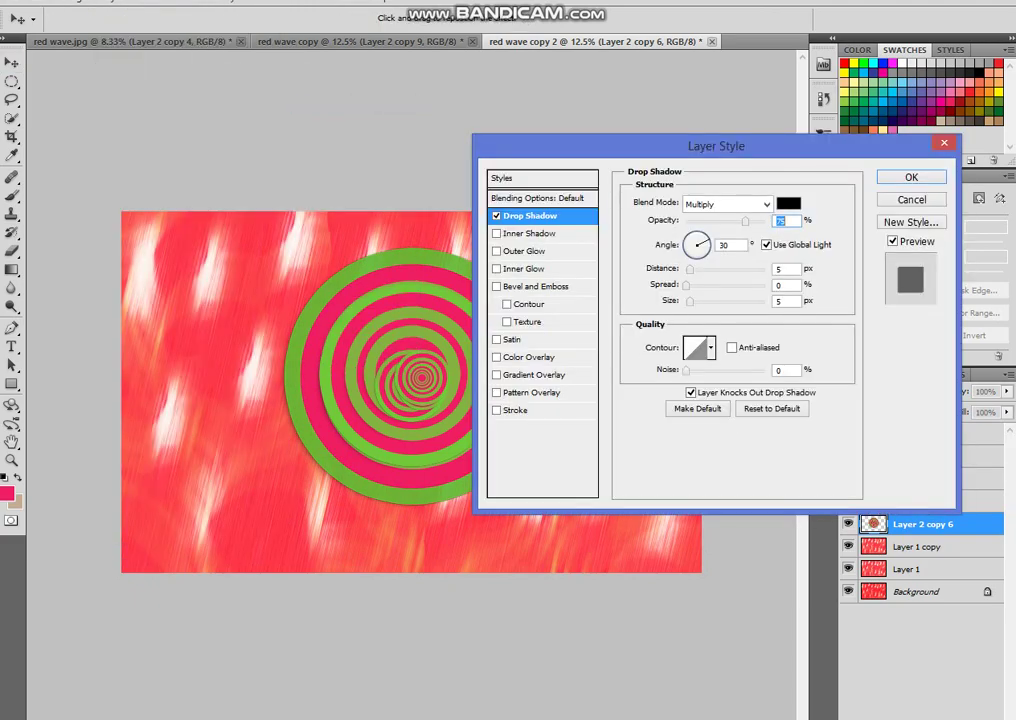
drag(690, 302, 713, 270)
key(Return)
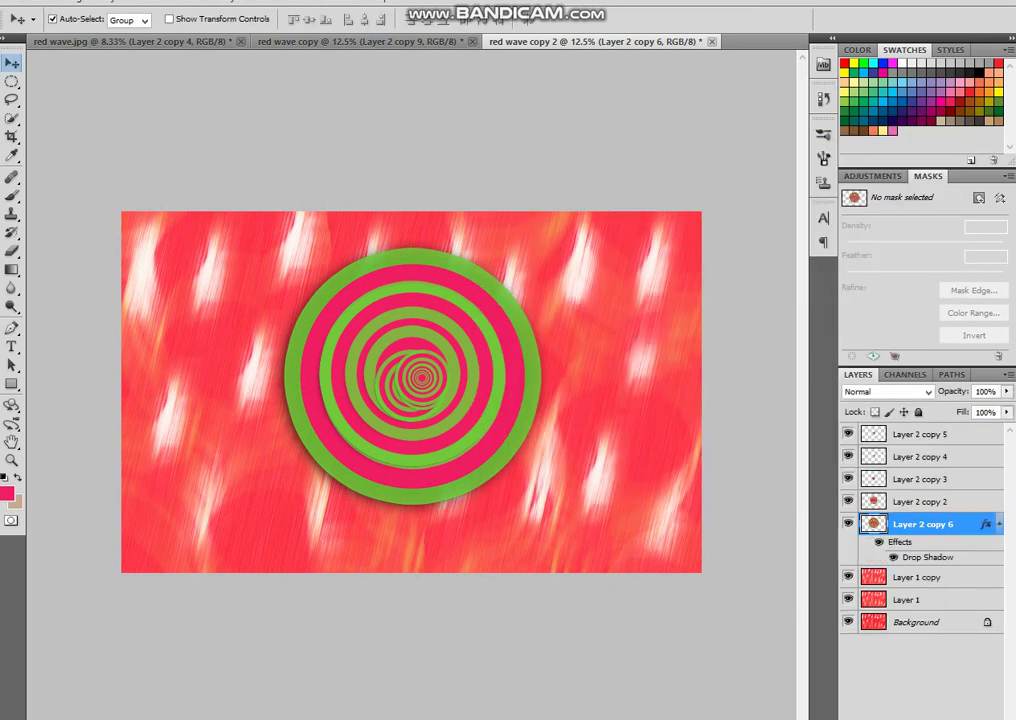
Nudge the large rear ring circle slightly up and to the right, off-centre behind the inner rings.
key(shift+Down)
key(shift+Down)
key(shift+Down)
key(shift+Down)
key(shift+Down)
key(shift+Down)
key(shift+Down)
key(shift+Down)
key(shift+Down)
key(shift+Down)
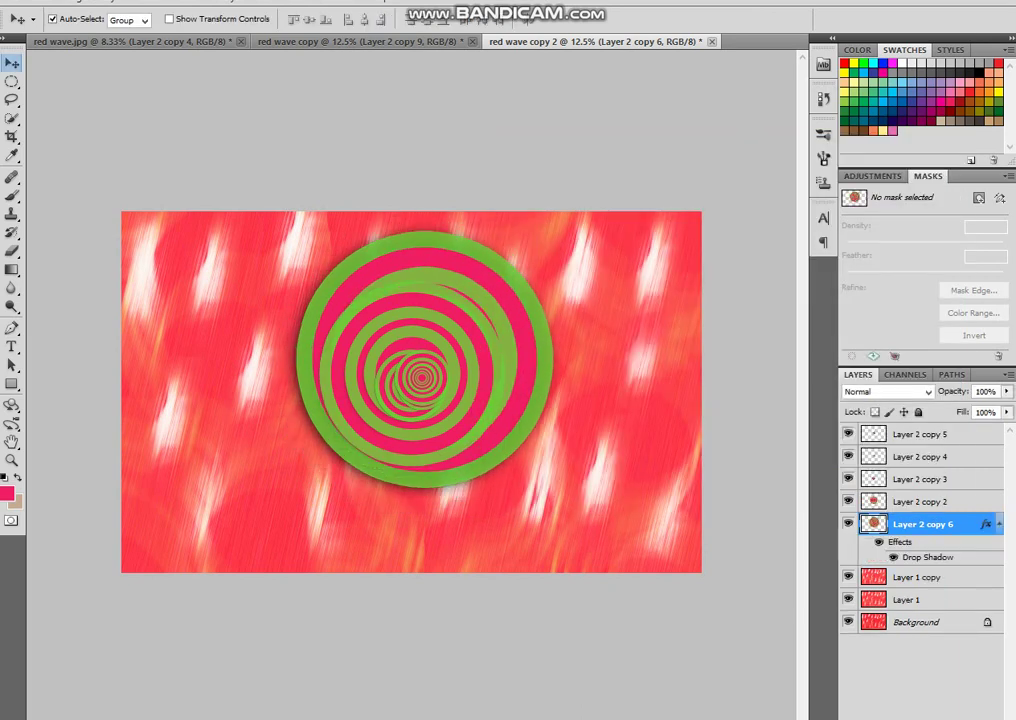
Merge all the ring circle layers into one and move the result down to the canvas's lower edge.
shift+click(920, 434)
right_click(920, 434)
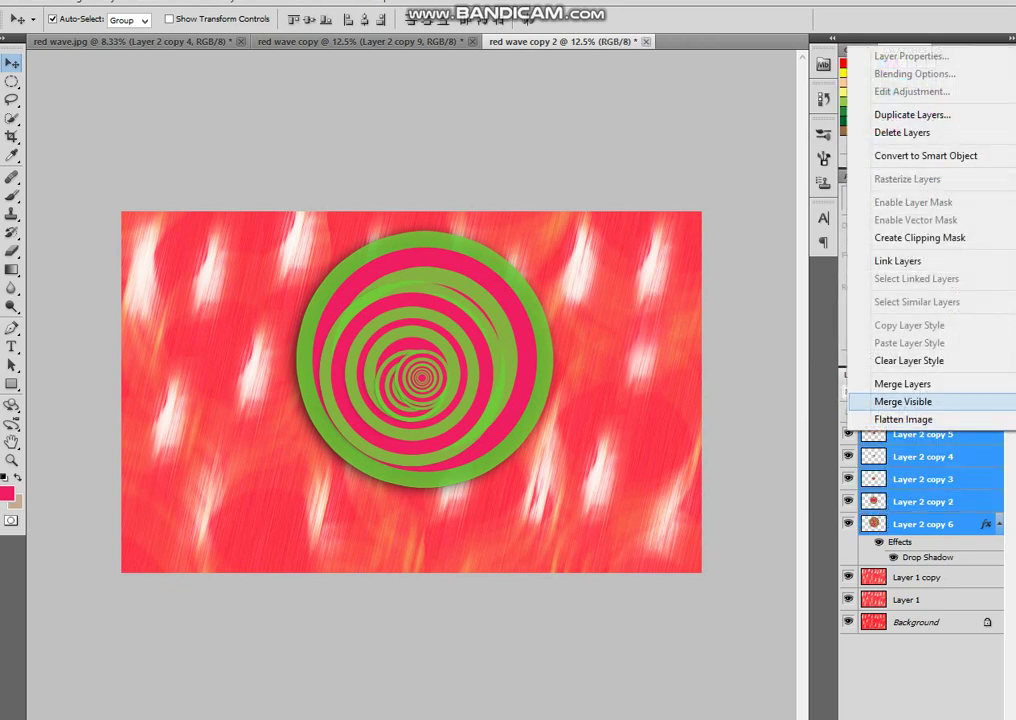
click(896, 383)
drag(425, 360, 442, 446)
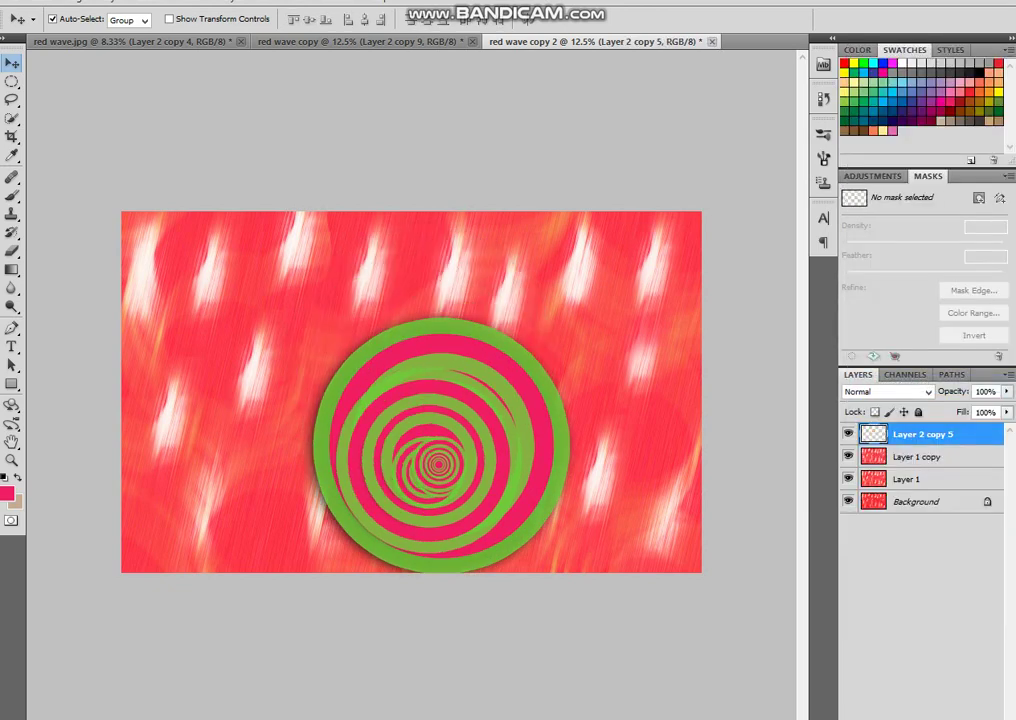
key(ctrl+t)
drag(580, 589, 518, 510)
key(Return)
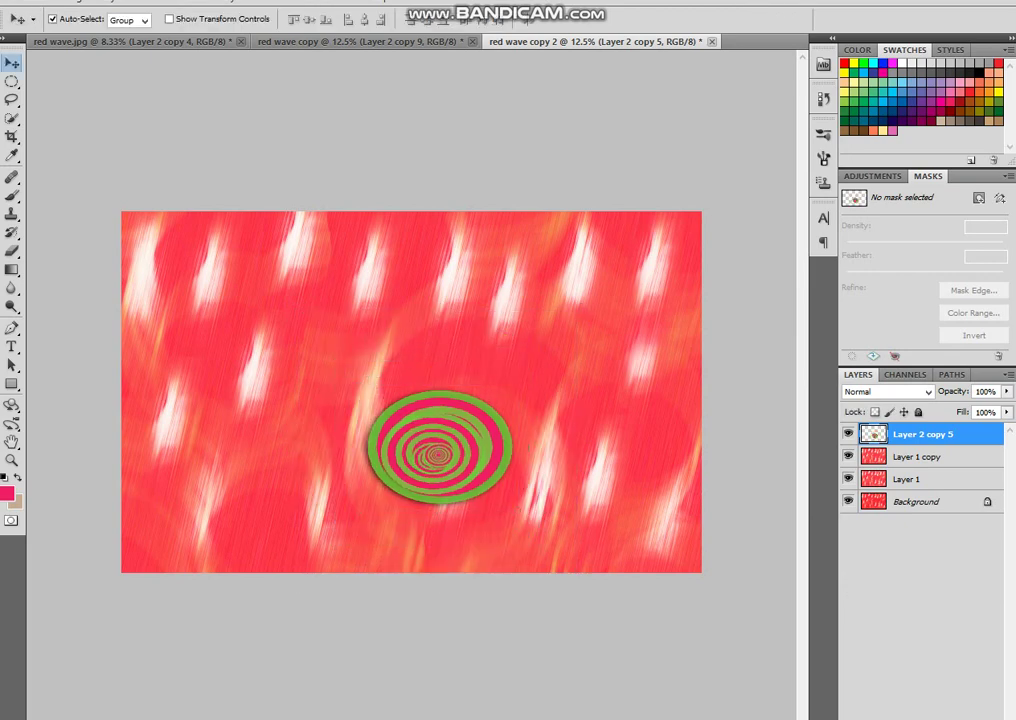
key(ctrl+z)
Scale the merged ring circle down proportionally around its centre to roughly three quarters of its size.
key(ctrl+t)
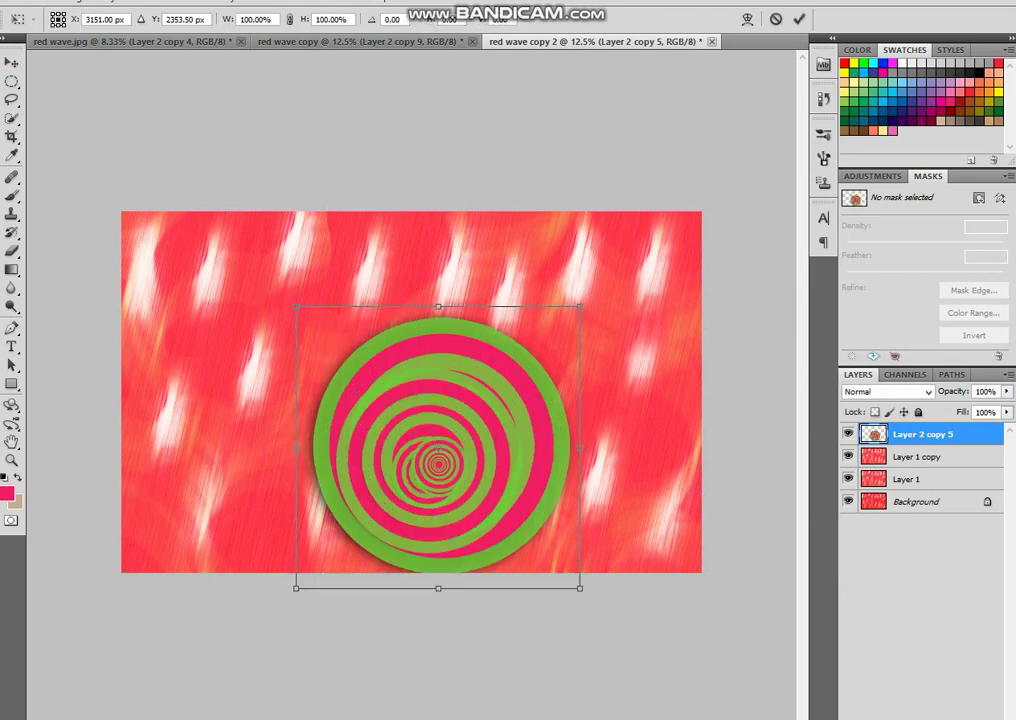
drag(580, 307, 542, 344)
key(Return)
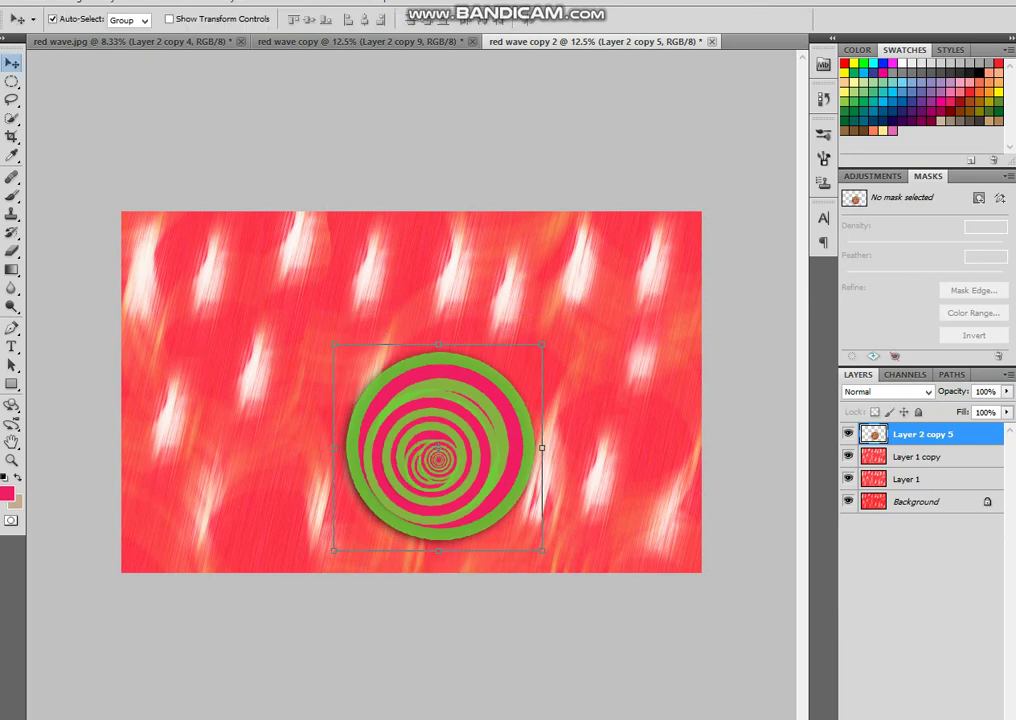
Duplicate the ring circle twice towards the canvas's left side, then shrink the second copy and place it against the upper-left one.
drag(441, 446, 245, 456)
key(ctrl+t)
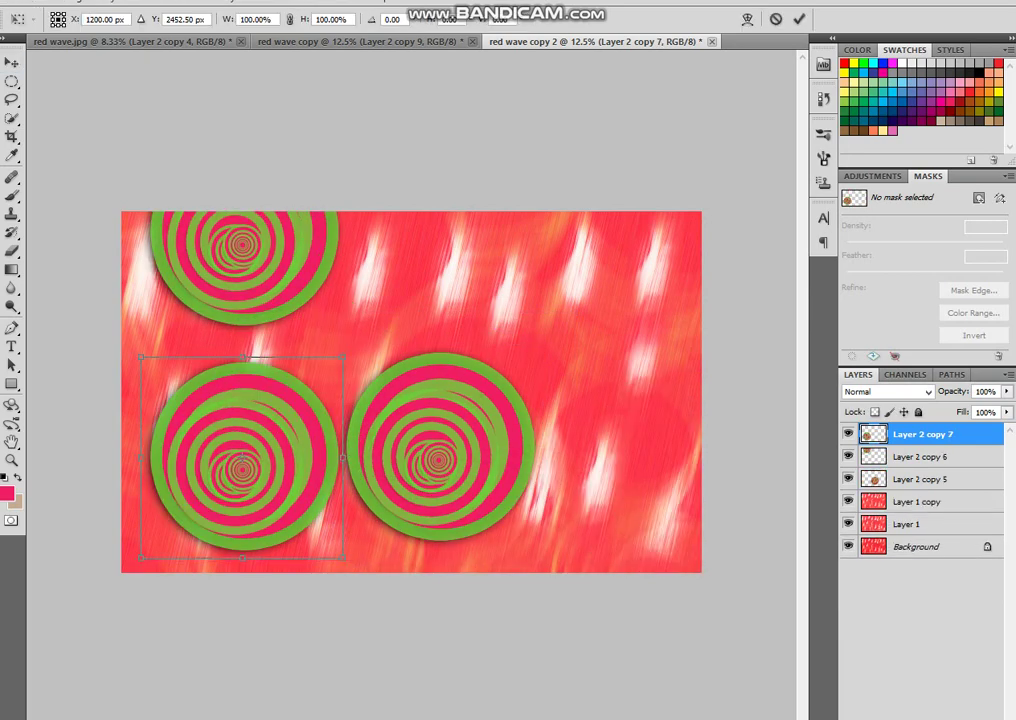
drag(346, 354, 288, 412)
key(Return)
Place a duplicate of the small ring circle over the main circle's upper-right edge and scale it to 120.60%.
drag(242, 457, 507, 400)
key(ctrl+t)
drag(552, 441, 562, 451)
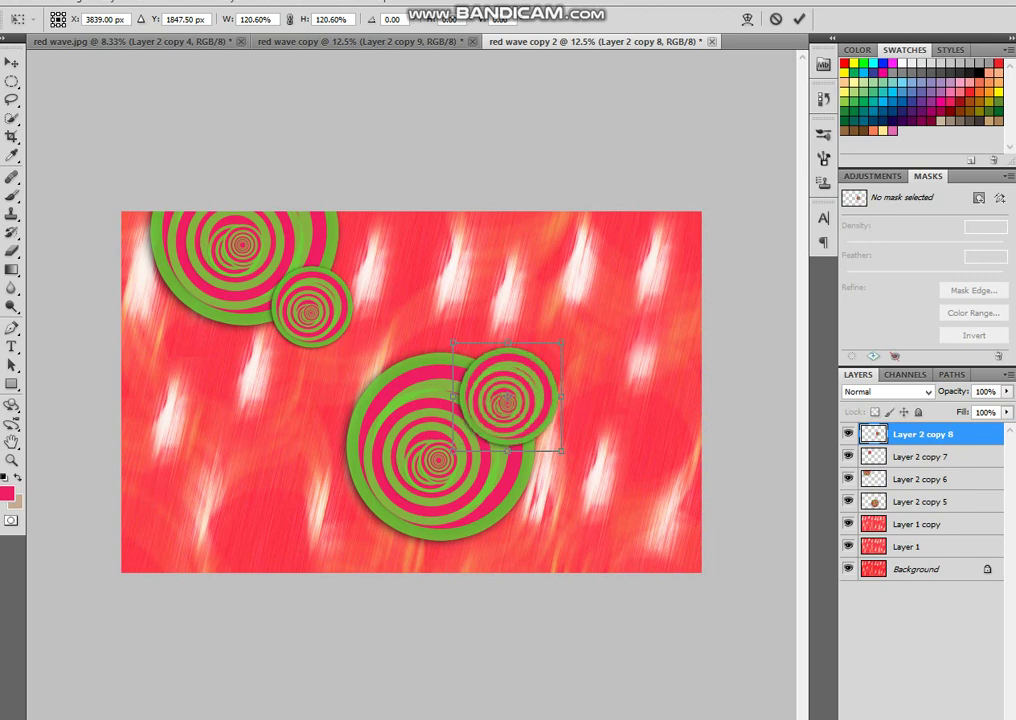
key(Return)
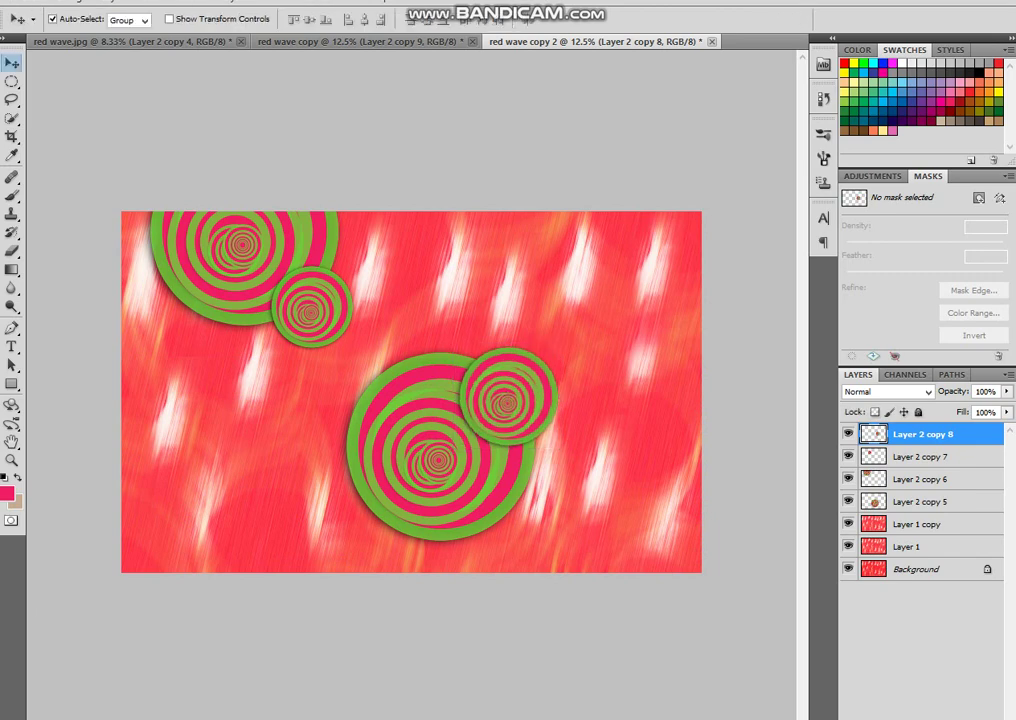
Shrink the large upper-left circle and tuck it above the circle overlapping the main one, with the remaining small circle tucked below.
drag(240, 255, 611, 572)
key(ctrl+t)
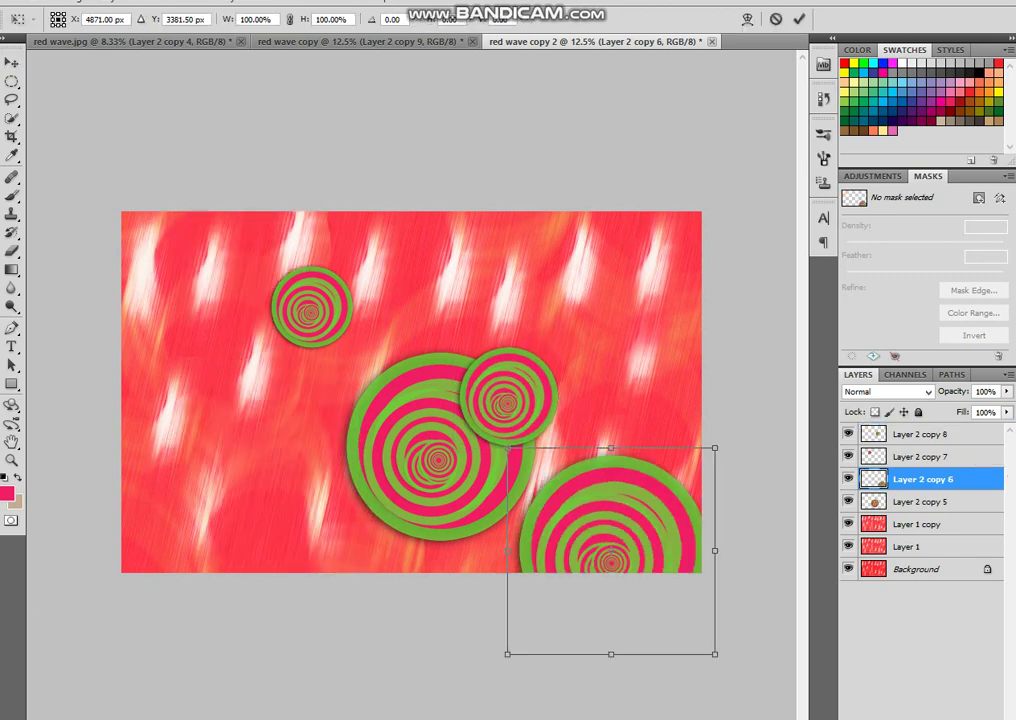
drag(715, 655, 662, 601)
drag(611, 551, 503, 347)
key(Return)
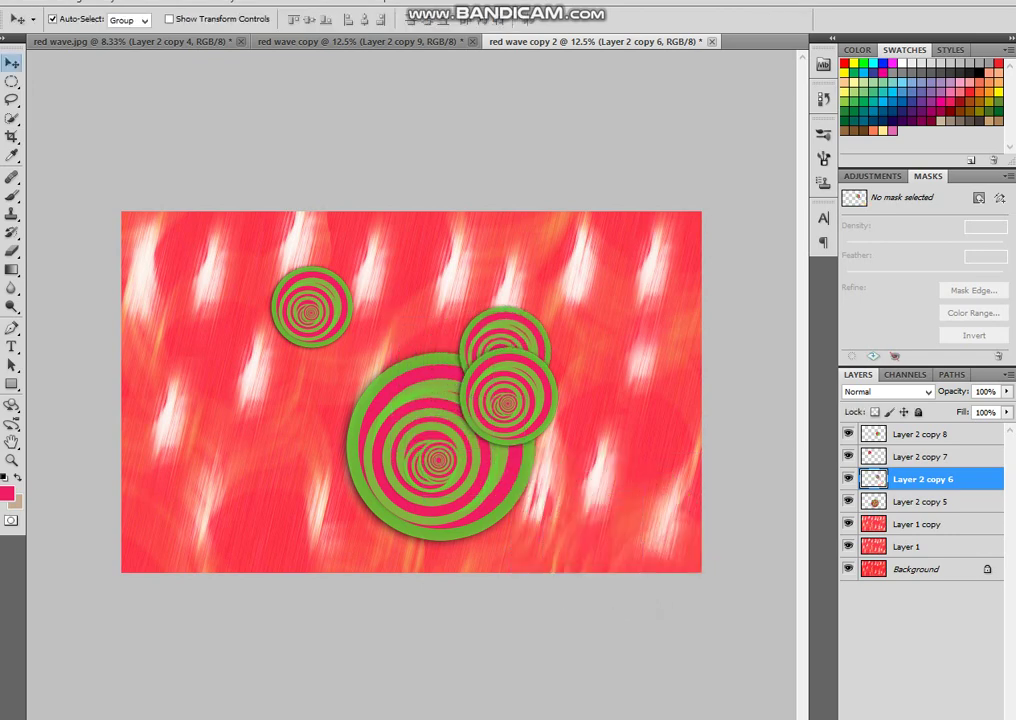
drag(311, 306, 523, 451)
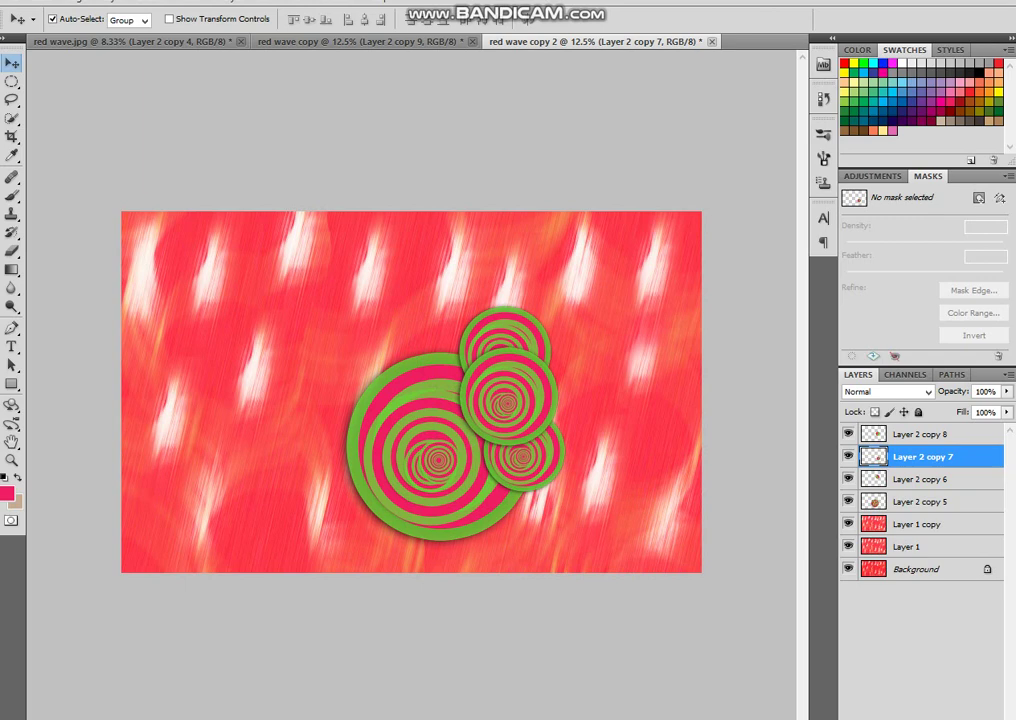
Merge the four ring circle layers, Layer 2 copy 5 through Layer 2 copy 8, into one layer.
click(508, 398)
shift+click(920, 501)
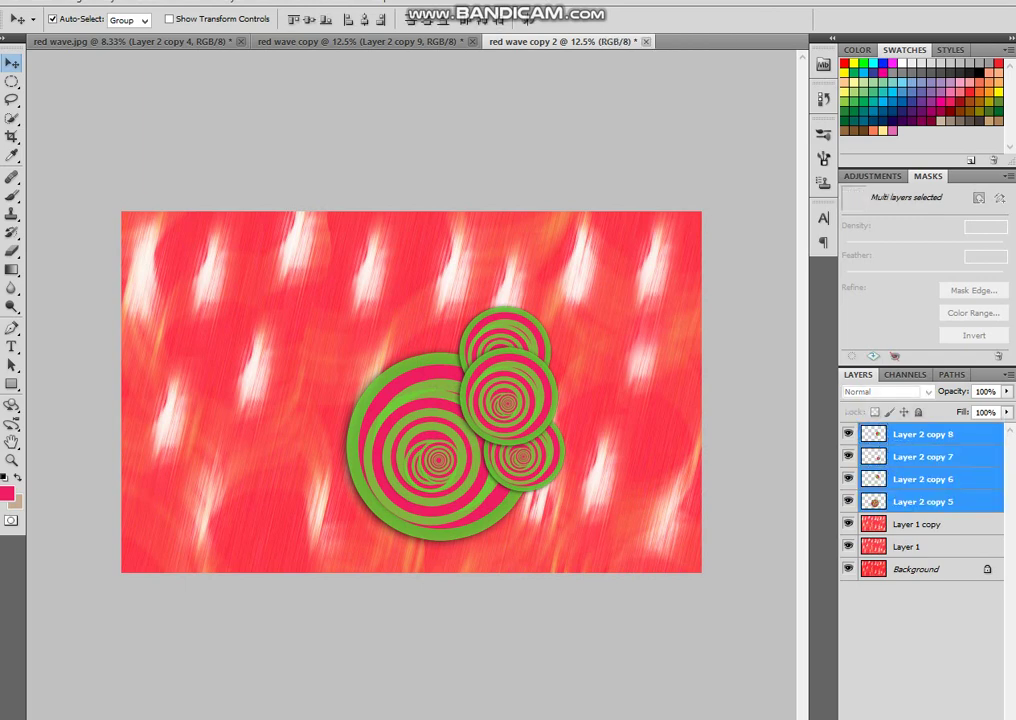
right_click(920, 500)
click(902, 451)
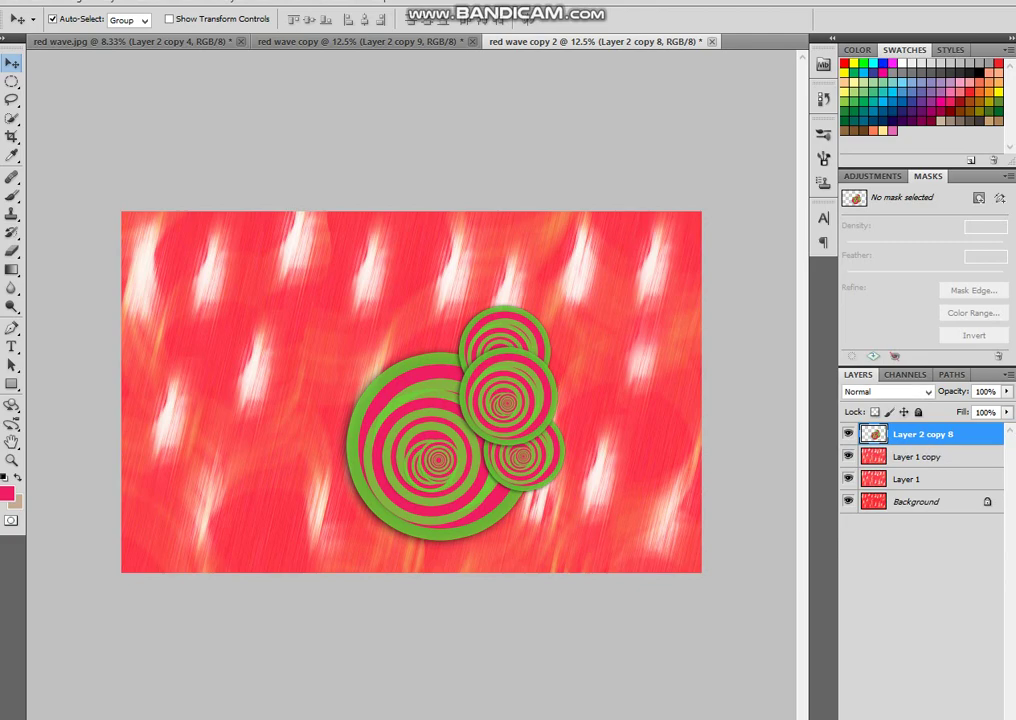
Duplicate the merged circle cluster, scale the copy to 67.81%, rotate it and place it over the original's upper-left part.
drag(440, 440, 431, 492)
key(ctrl+t)
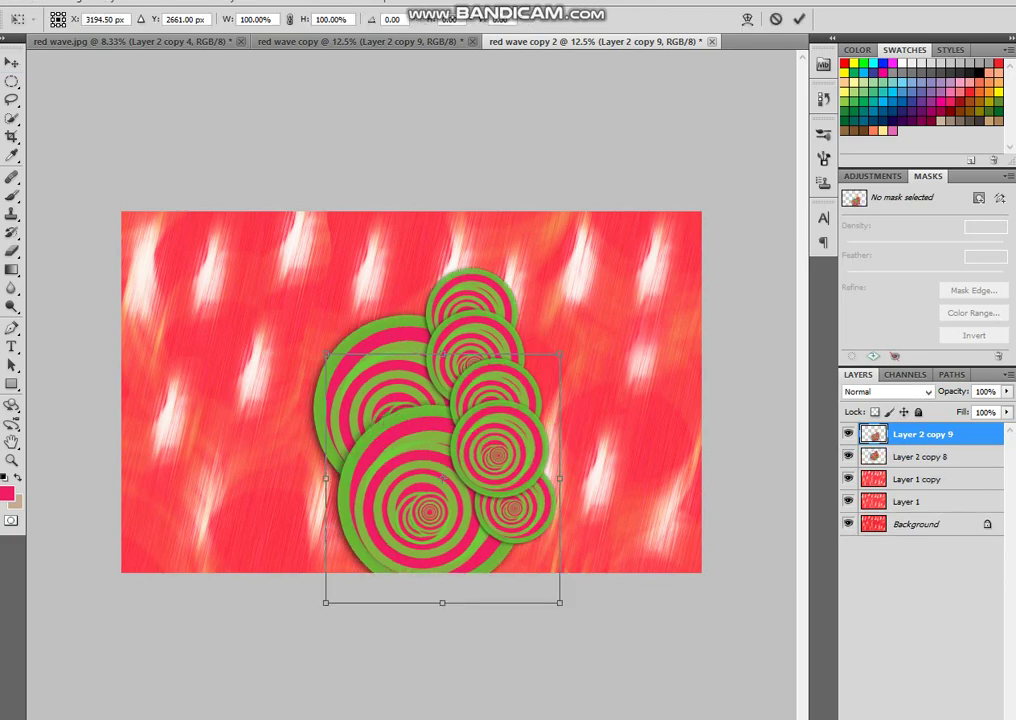
drag(560, 603, 522, 562)
drag(532, 574, 340, 397)
drag(425, 465, 301, 347)
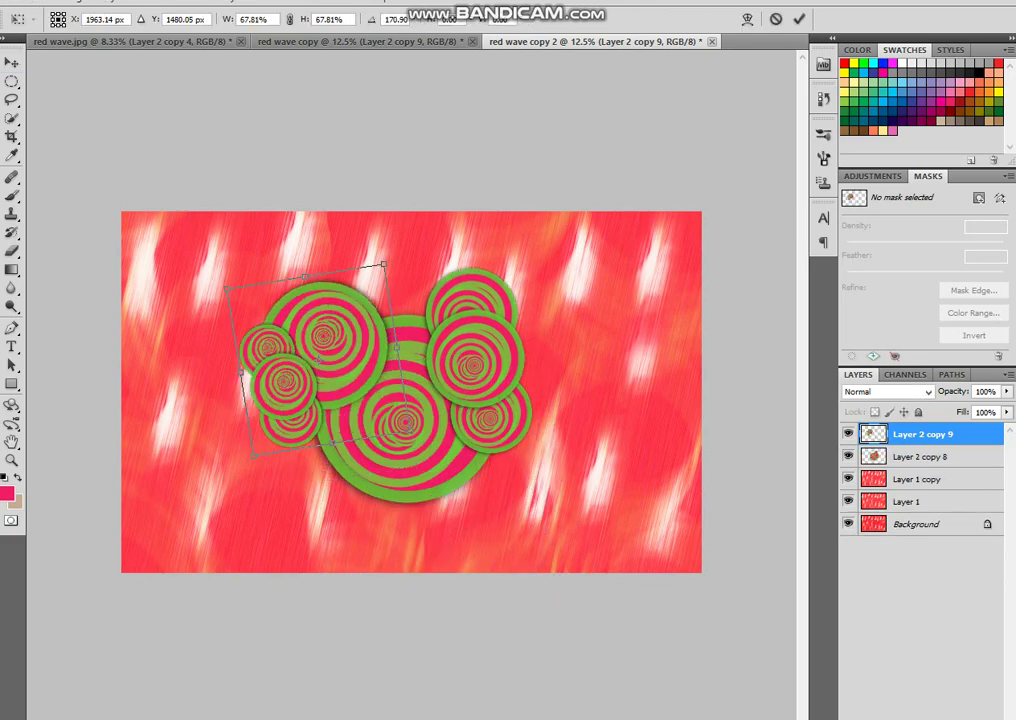
drag(428, 447, 361, 494)
drag(332, 382, 369, 468)
key(Return)
Rotate another copy of the smaller cluster by about -90.45° and place it over the large circle's lower part.
key(ctrl+t)
drag(448, 560, 430, 381)
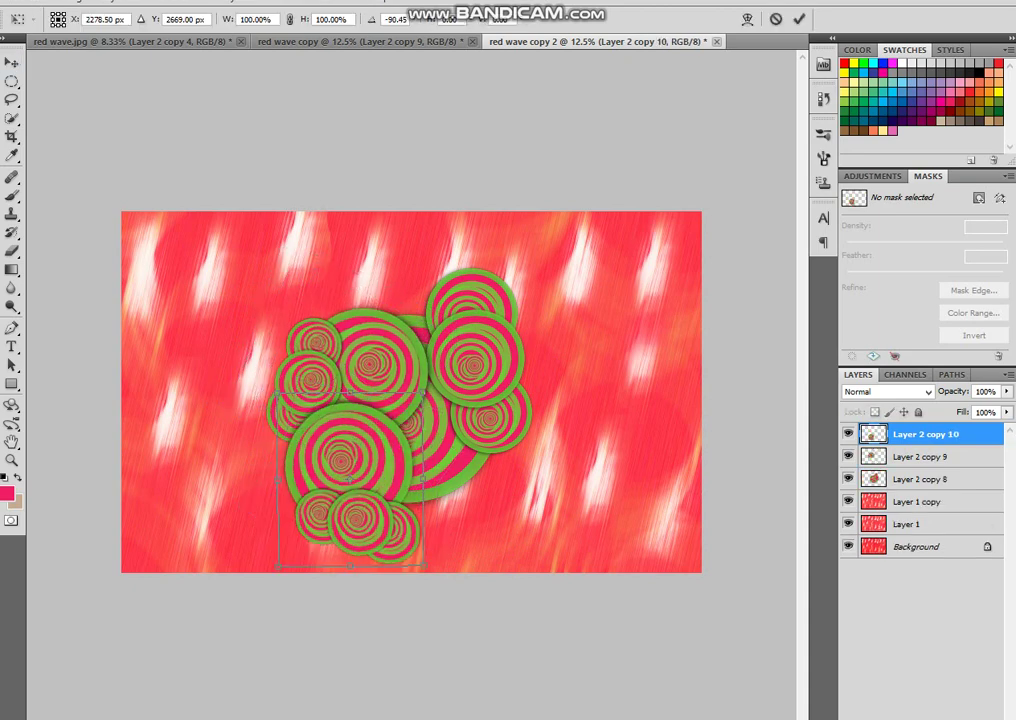
drag(350, 480, 403, 460)
key(Return)
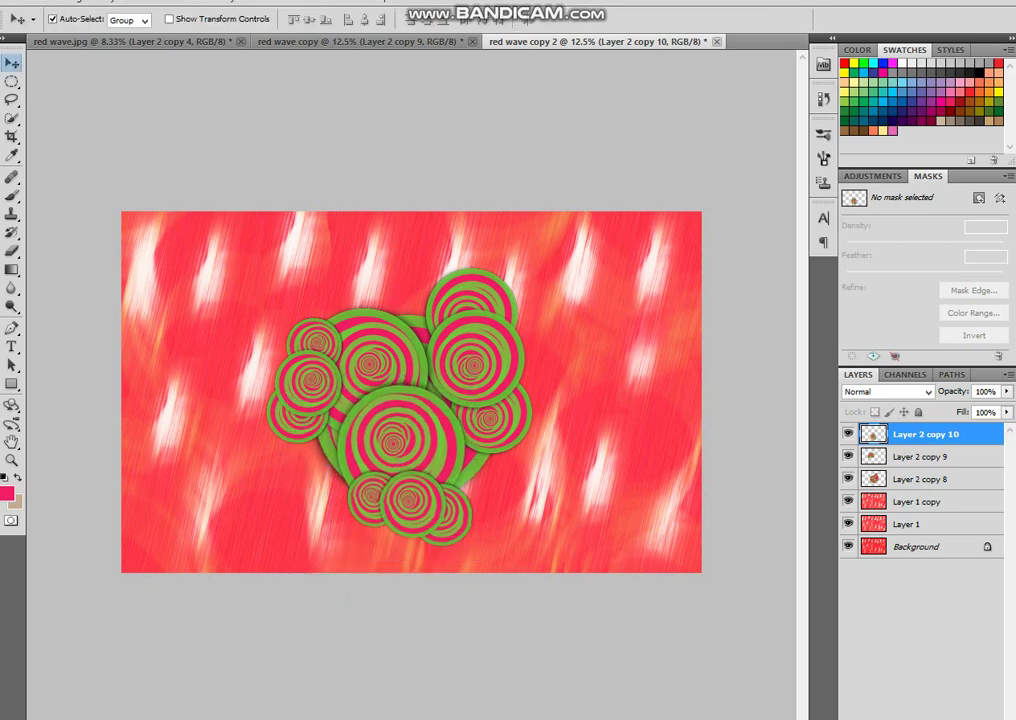
Merge the three circle cluster layers into one and nudge the combined cluster upward on the canvas.
key(ctrl+e)
key(ctrl+e)
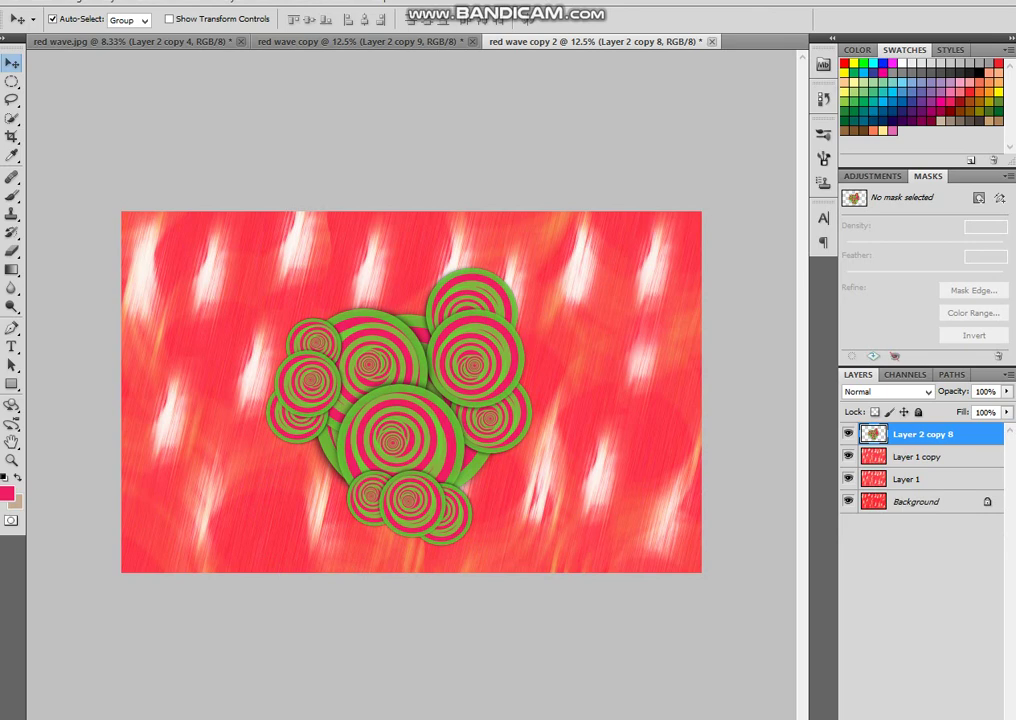
key(shift+Up)
key(shift+Up)
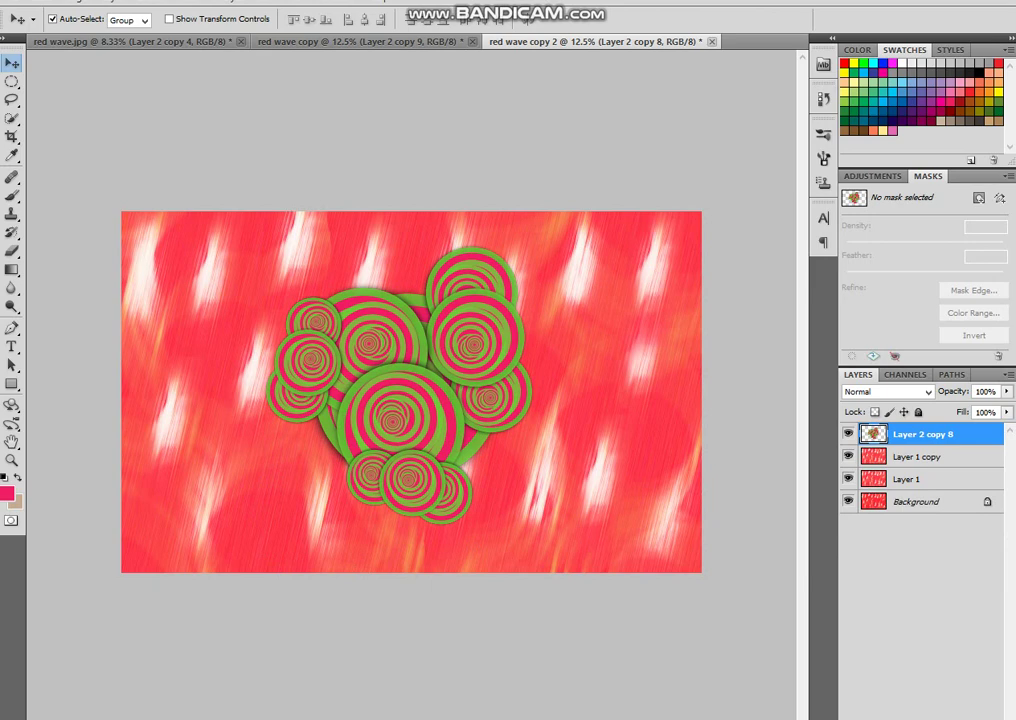
key(ctrl+j)
key(ctrl+z)
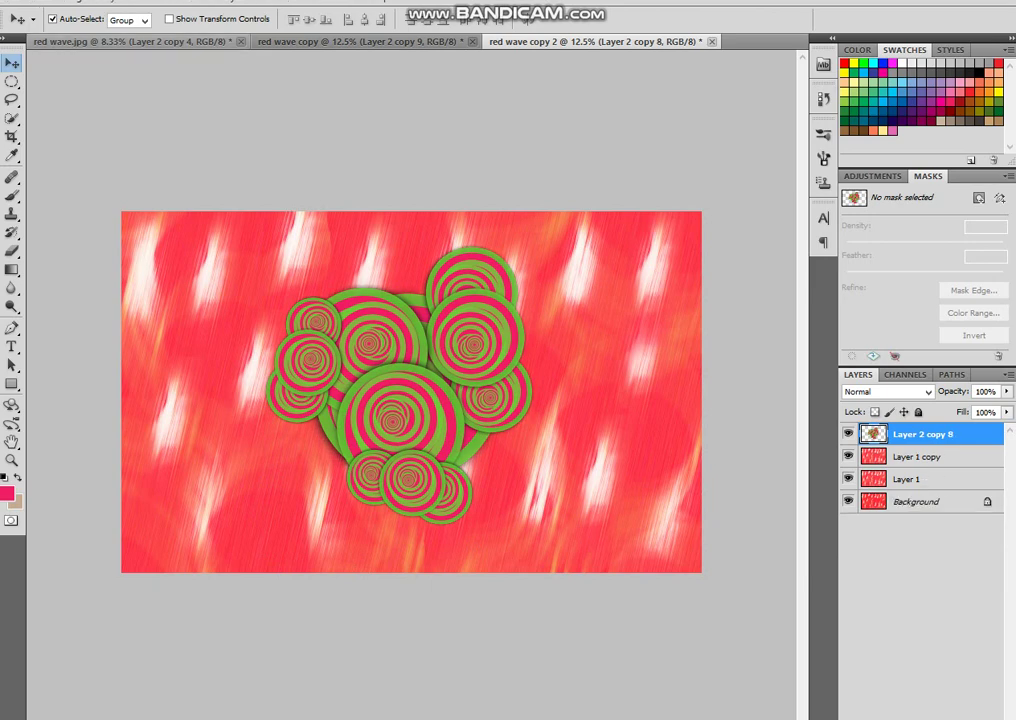
Apply a red Color Overlay at 100% opacity with the Screen blend mode to the merged circle cluster.
click(113, 1)
mouse_move(150, 83)
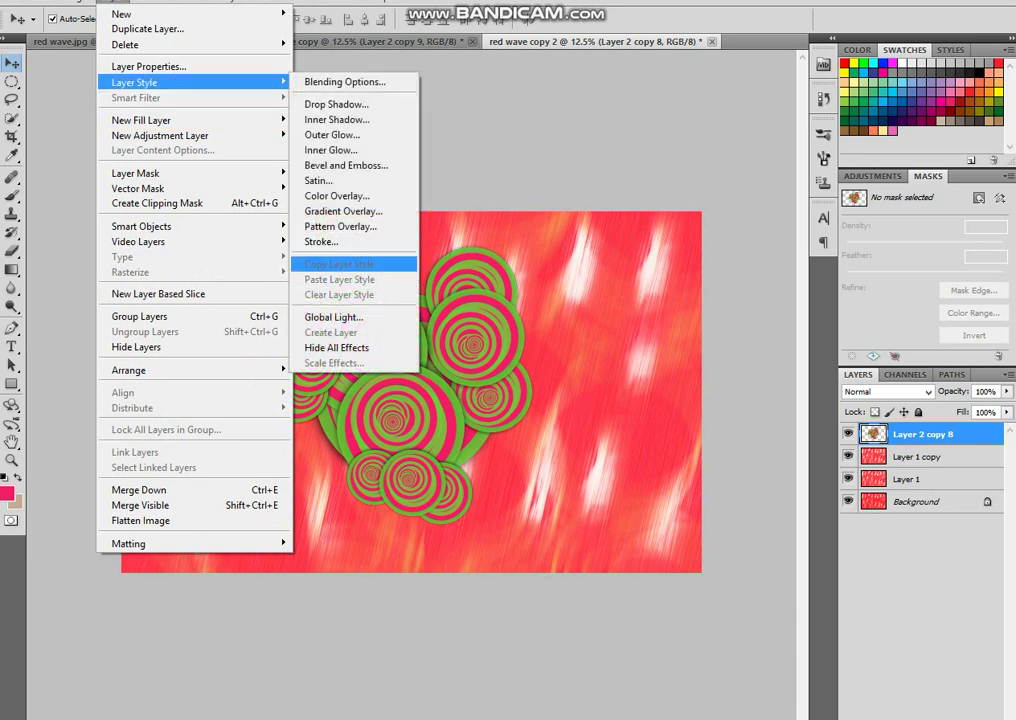
click(336, 196)
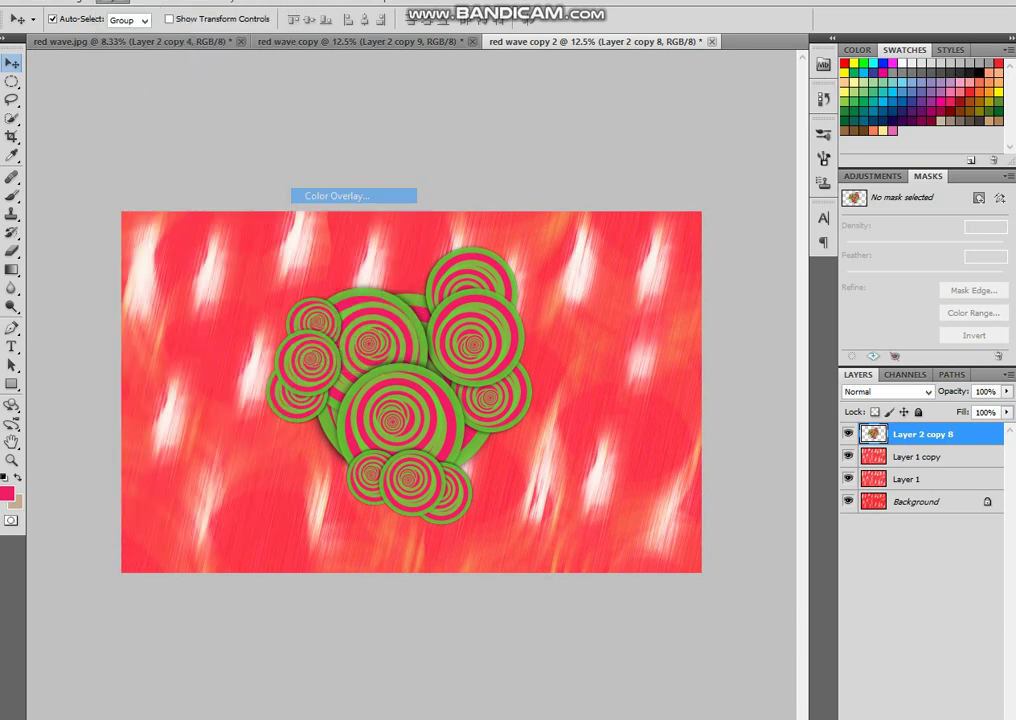
click(728, 204)
click(700, 273)
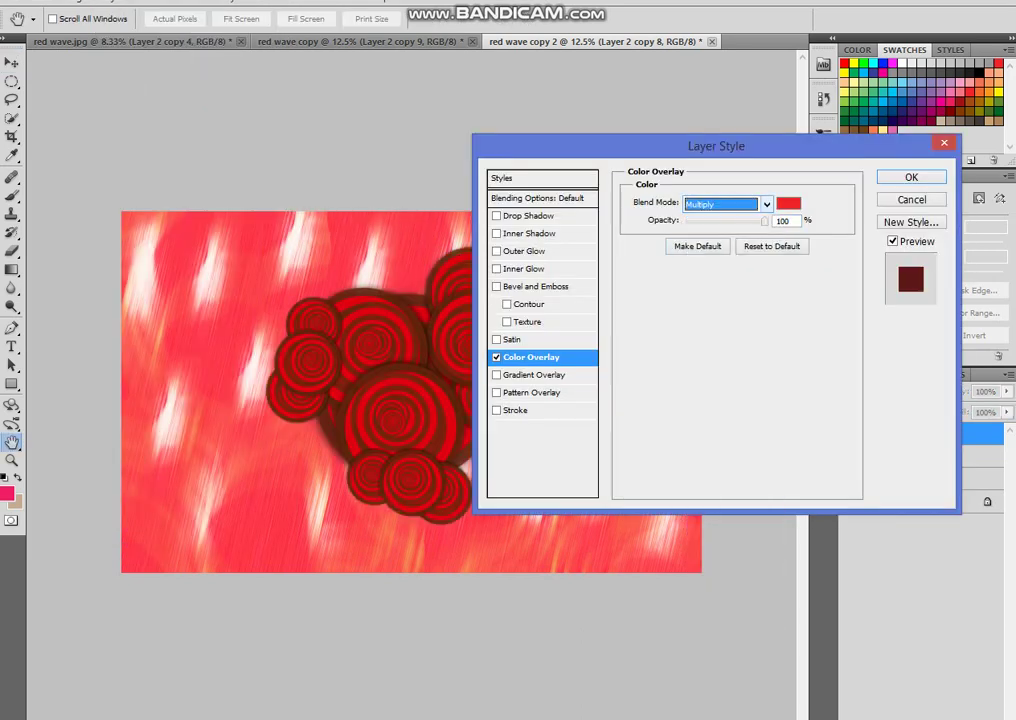
key(Down)
key(Down)
key(Down)
key(Down)
key(Down)
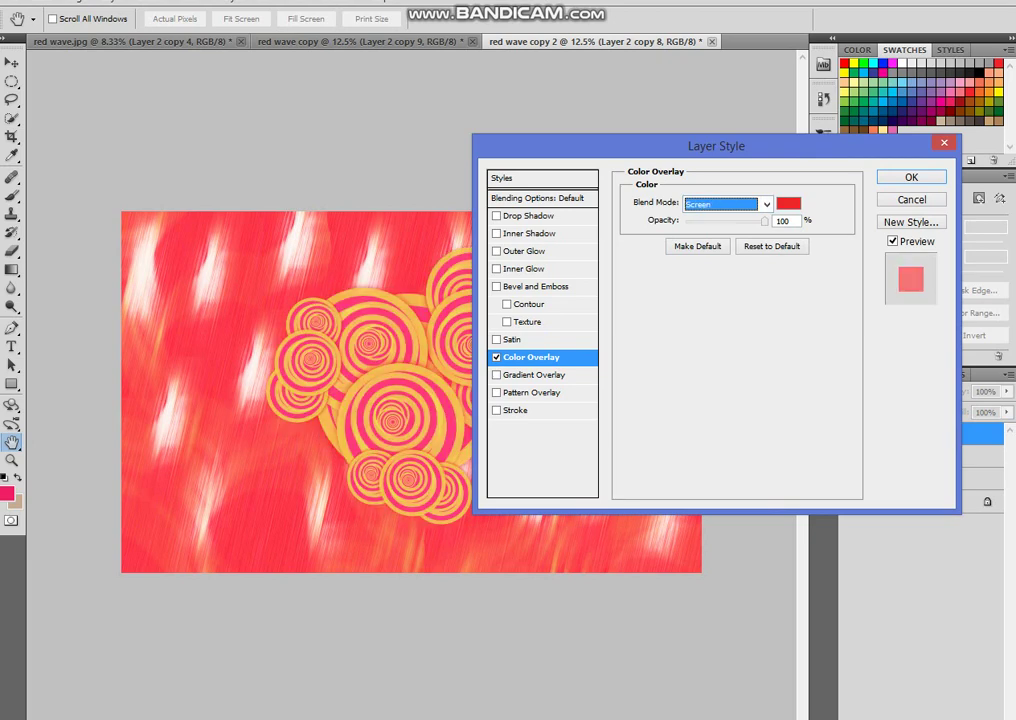
key(Return)
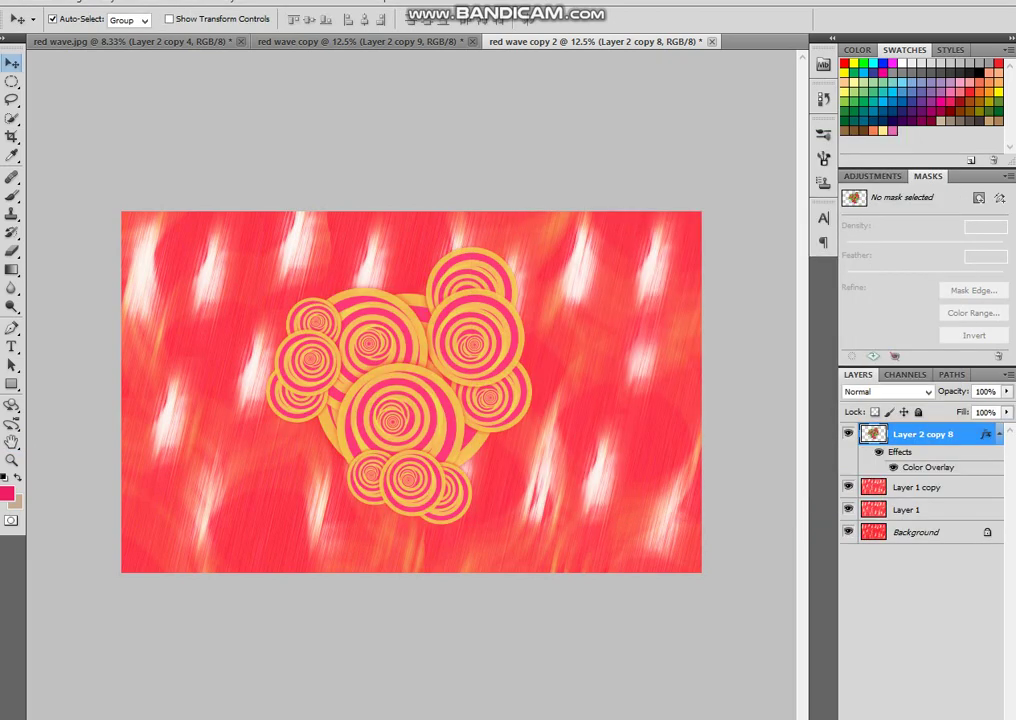
Duplicate the overlaid cluster layer and merge it with the original into a single layer without separate effects.
key(ctrl+j)
ctrl+click(925, 488)
right_click(925, 488)
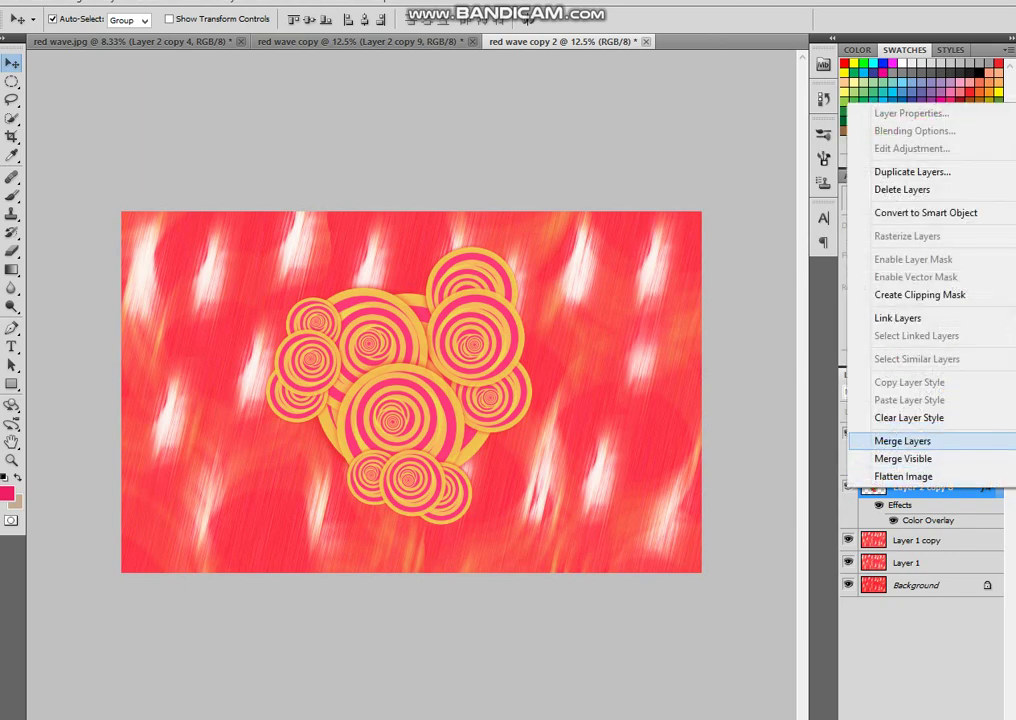
click(905, 440)
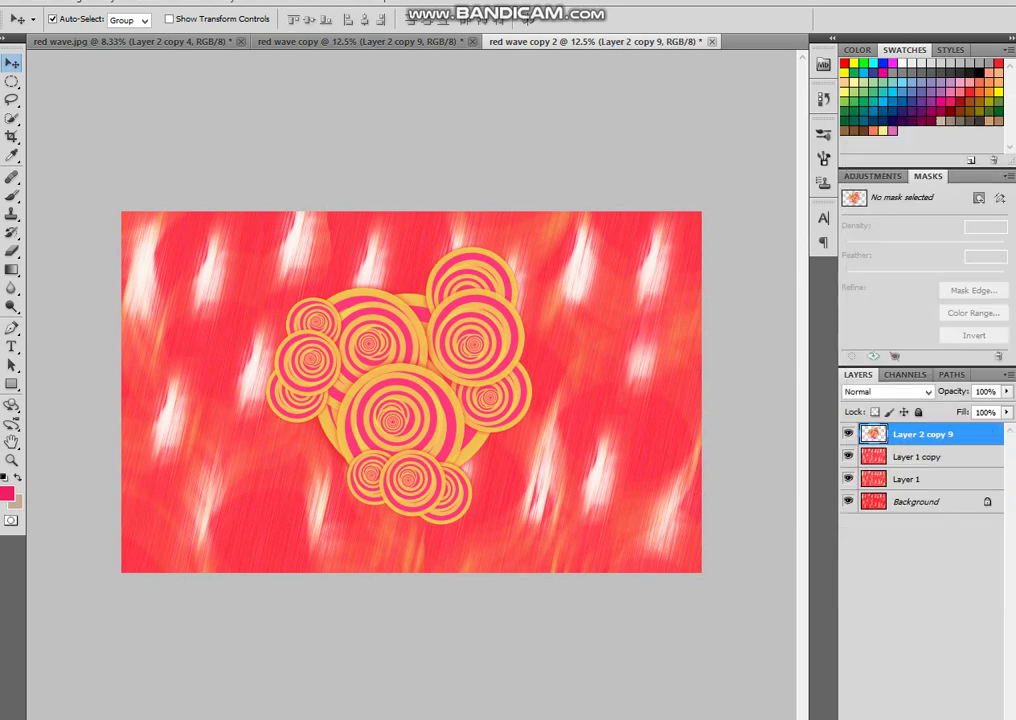
Place a smaller, rotated duplicate of the cluster over the original's centre and merge the two layers.
drag(395, 415, 412, 469)
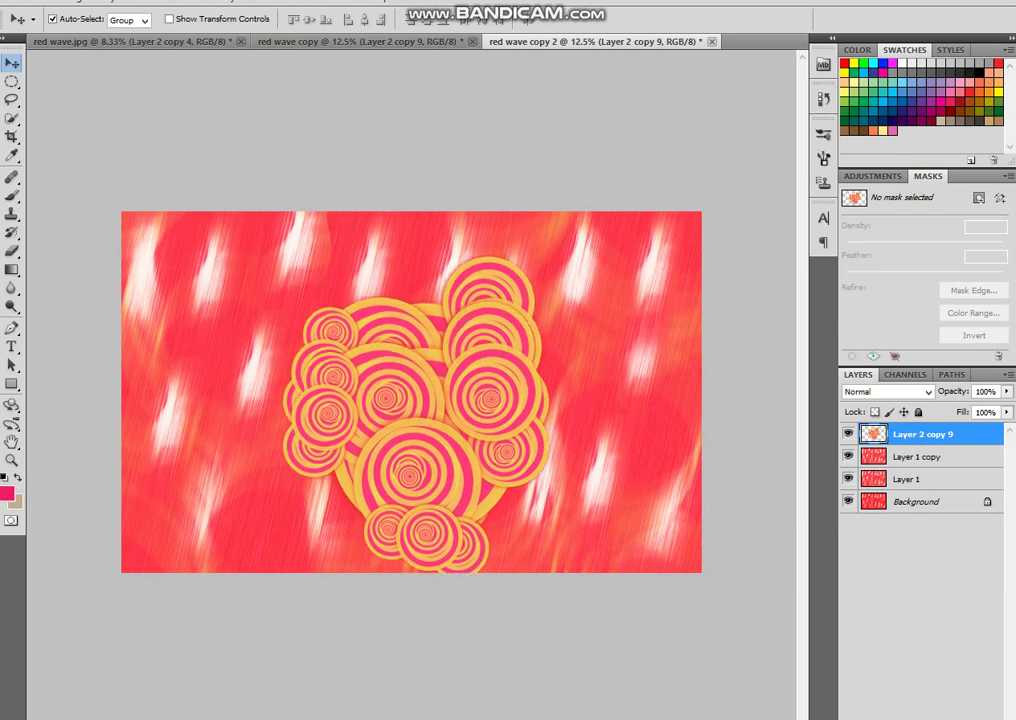
key(ctrl+t)
drag(551, 581, 502, 365)
drag(430, 440, 430, 374)
key(Return)
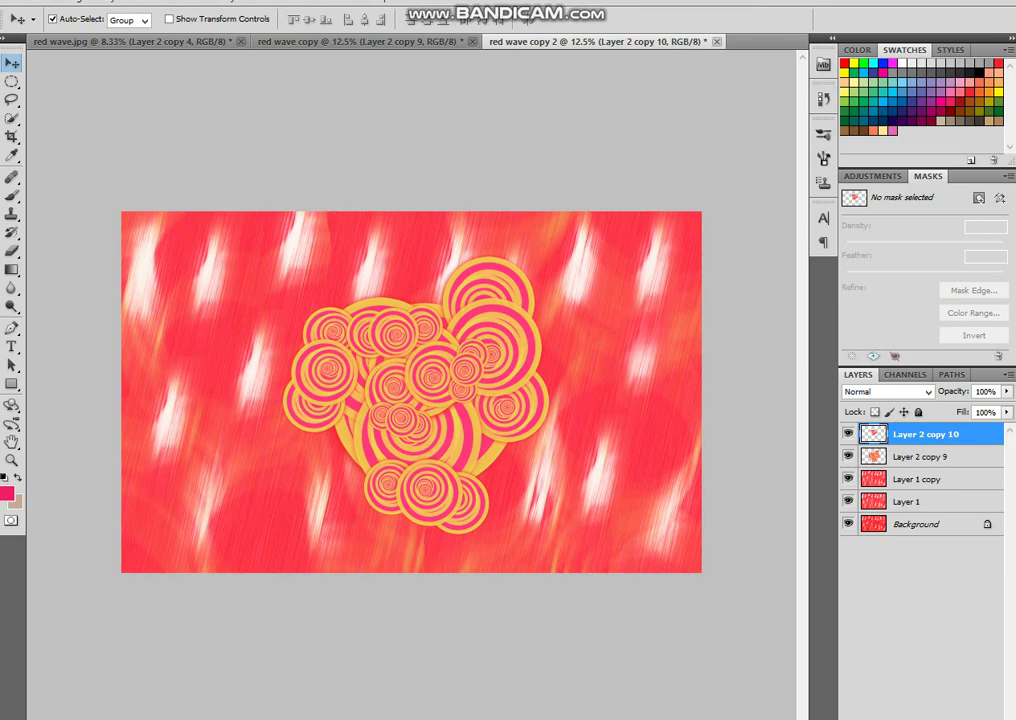
key(ctrl+e)
Move the duplicated circle cluster to the canvas's upper-left corner, rotated about -73° and scaled down.
drag(430, 380, 430, 467)
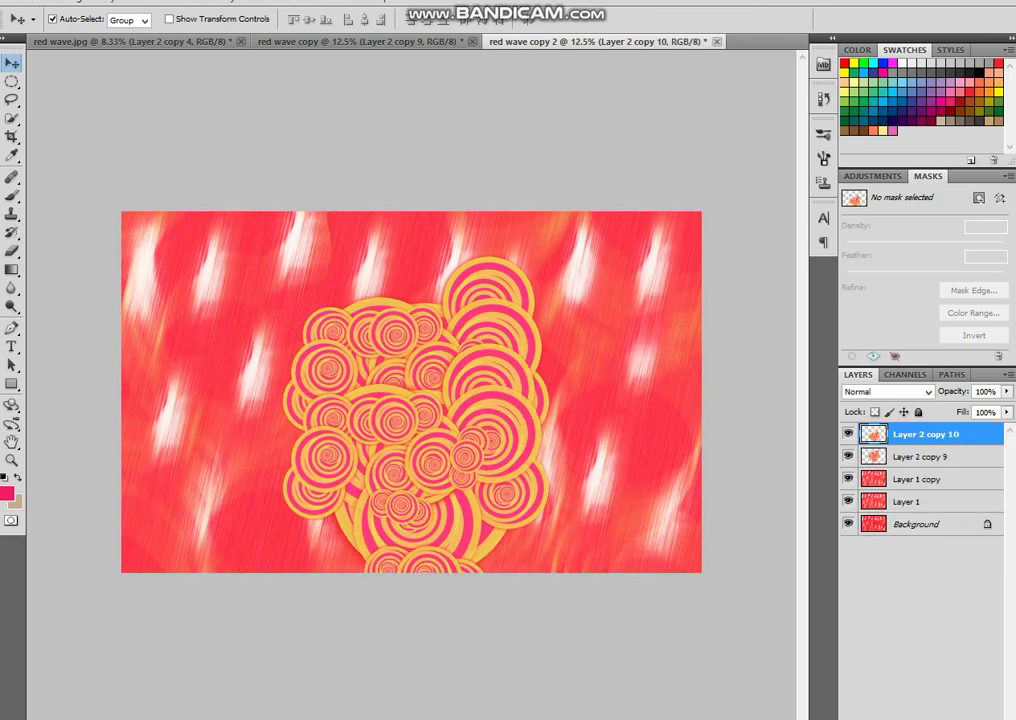
key(ctrl+t)
drag(590, 500, 484, 321)
drag(430, 420, 216, 253)
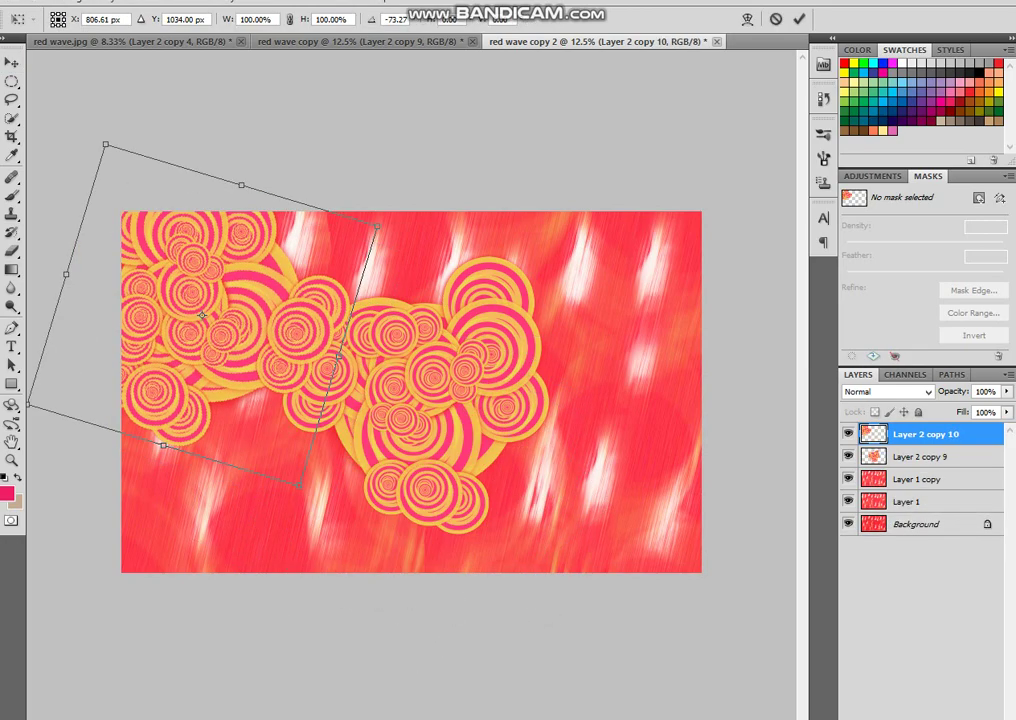
drag(106, 145, 133, 192)
key(Return)
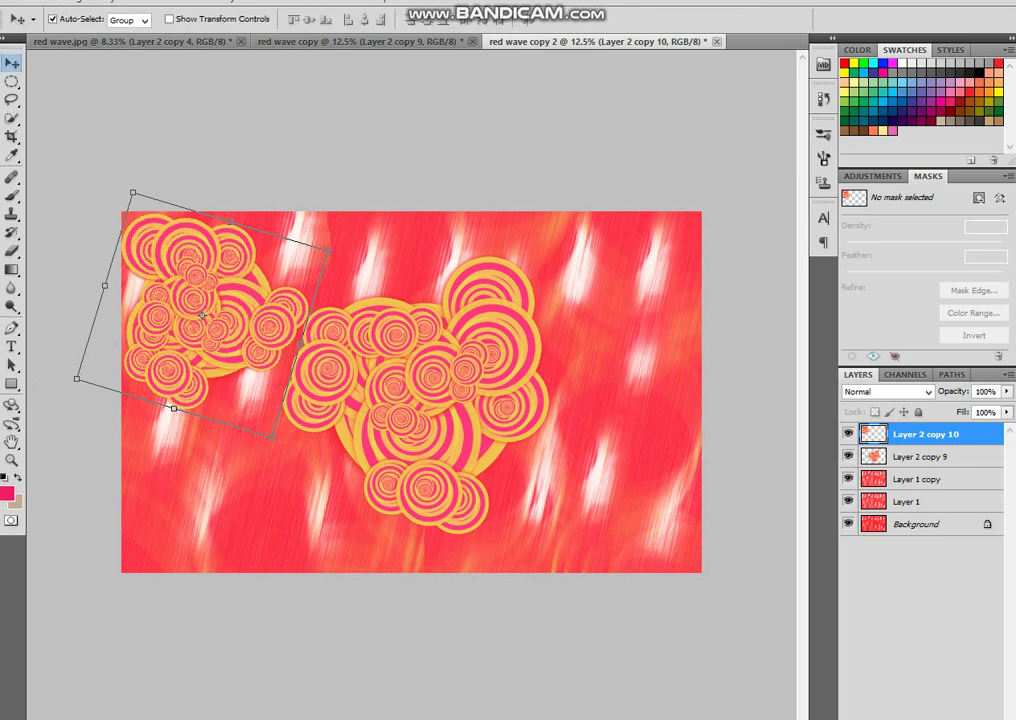
Duplicate the reduced cluster diagonally across the canvas to the lower-right corner and rotate the last copy.
drag(217, 318, 659, 543)
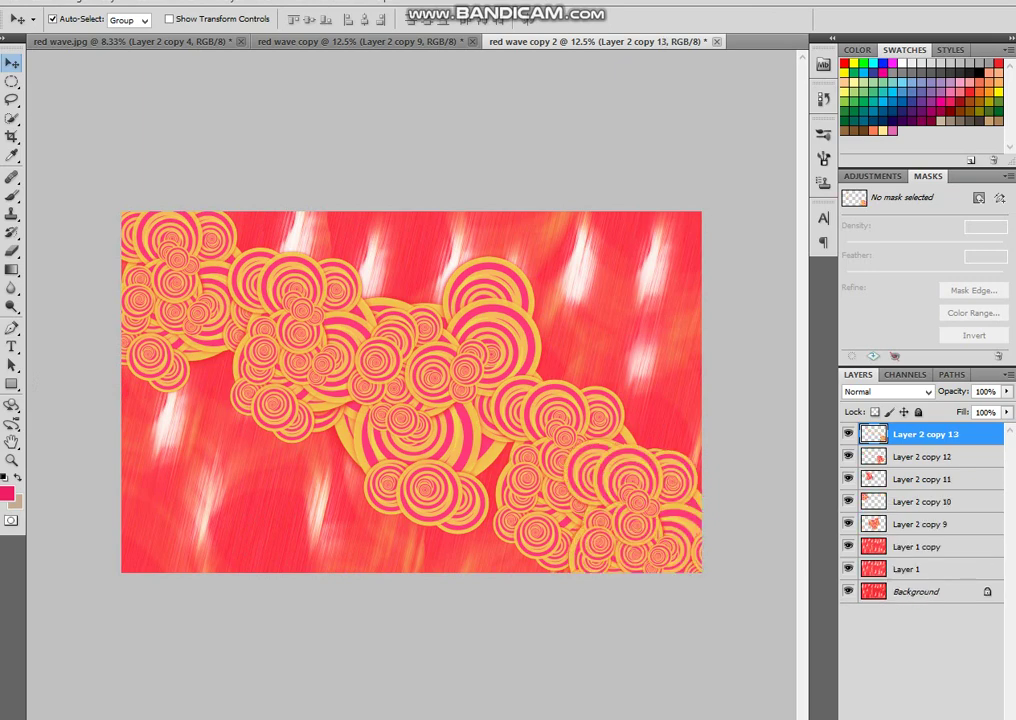
key(ctrl+t)
drag(765, 648, 673, 381)
key(Return)
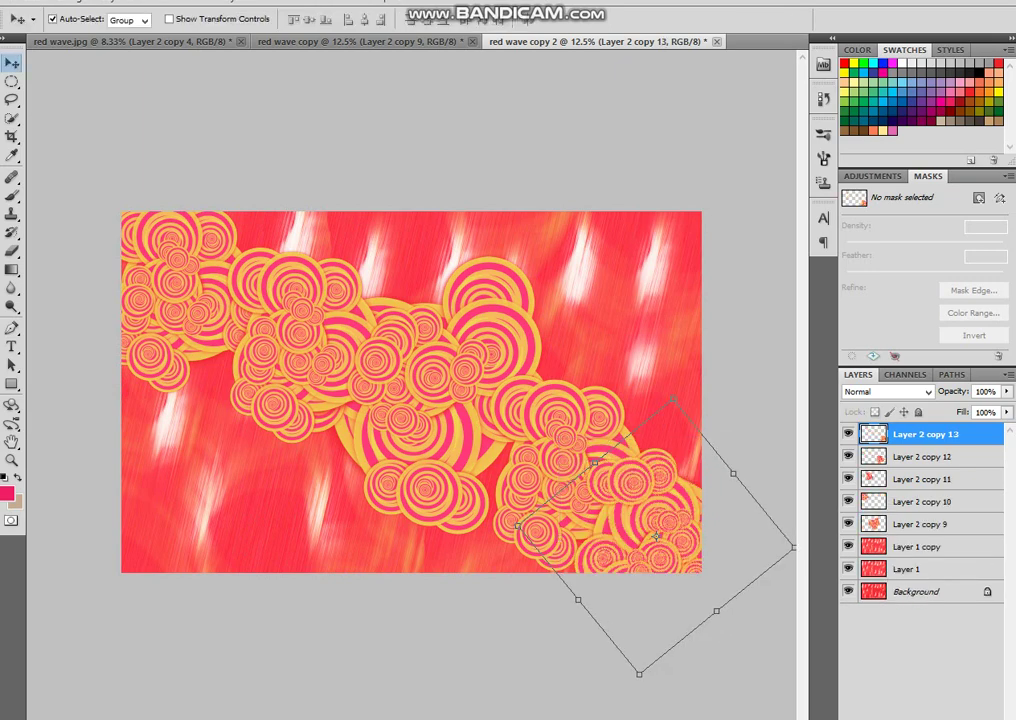
Spread more cluster copies over the lower middle and upper-right areas, with smaller scaled-down duplicates around the centre.
drag(650, 515, 451, 426)
key(ctrl+t)
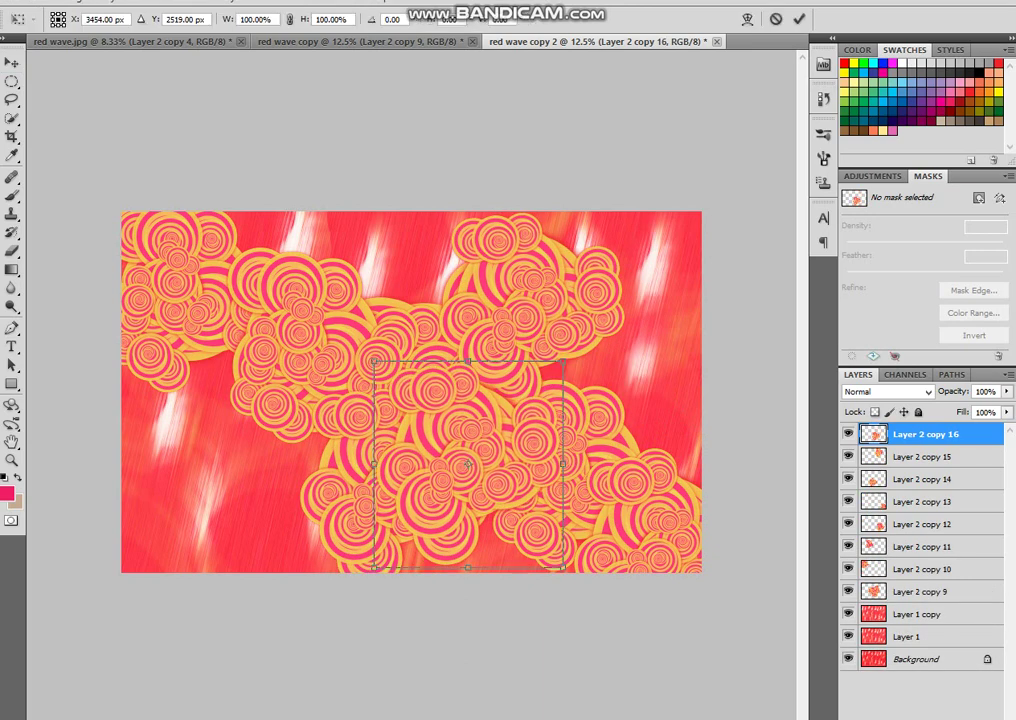
drag(563, 361, 532, 394)
drag(490, 440, 401, 416)
key(Return)
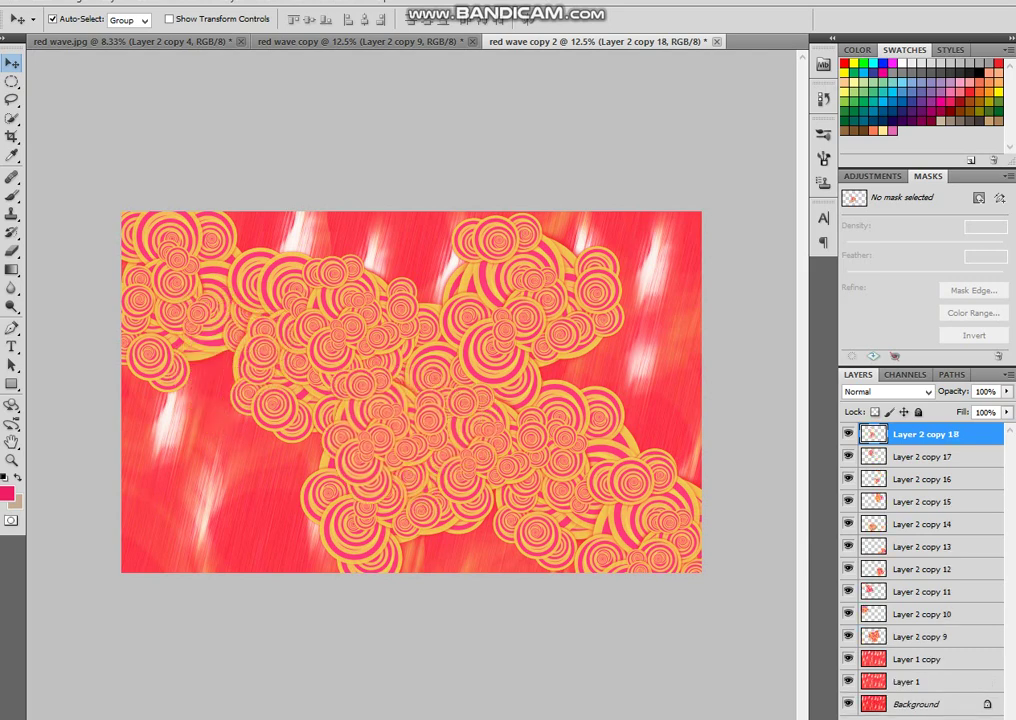
Save a JPEG copy named "color image u" at Maximum quality 12 with the Progressive format option and 3 scans.
key(ctrl+shift+s)
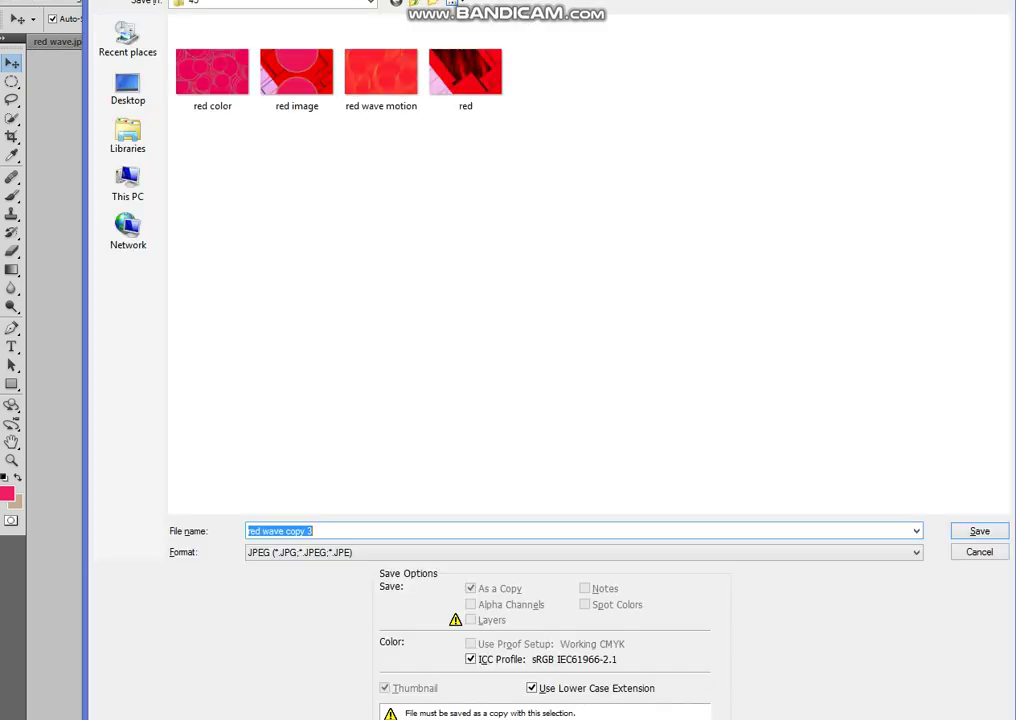
click(584, 552)
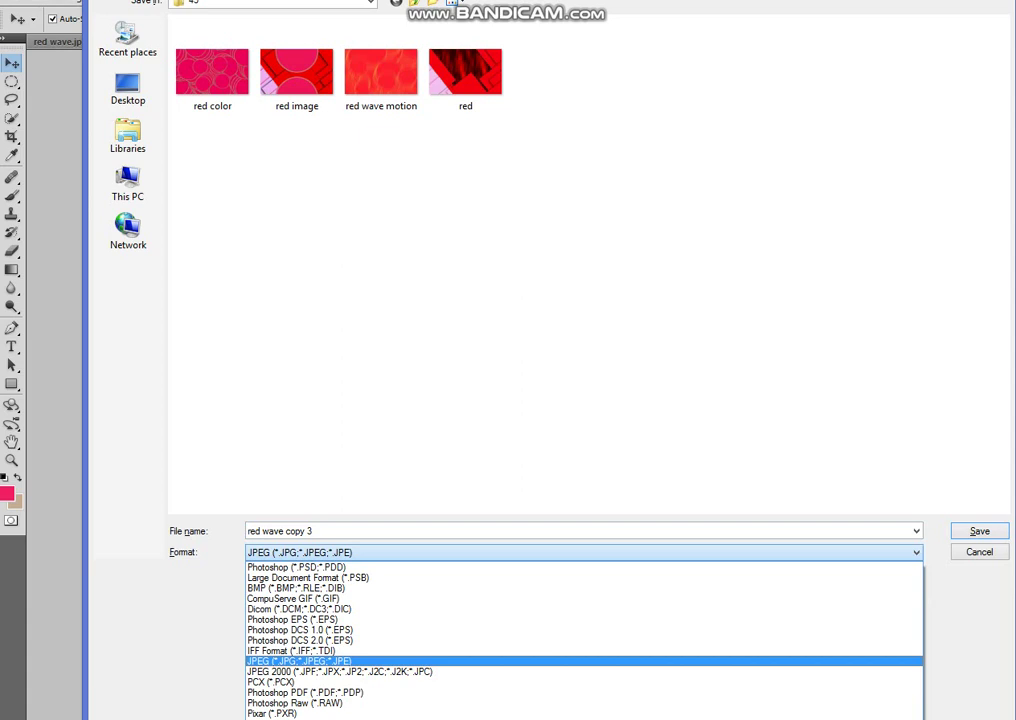
click(299, 661)
click(280, 531)
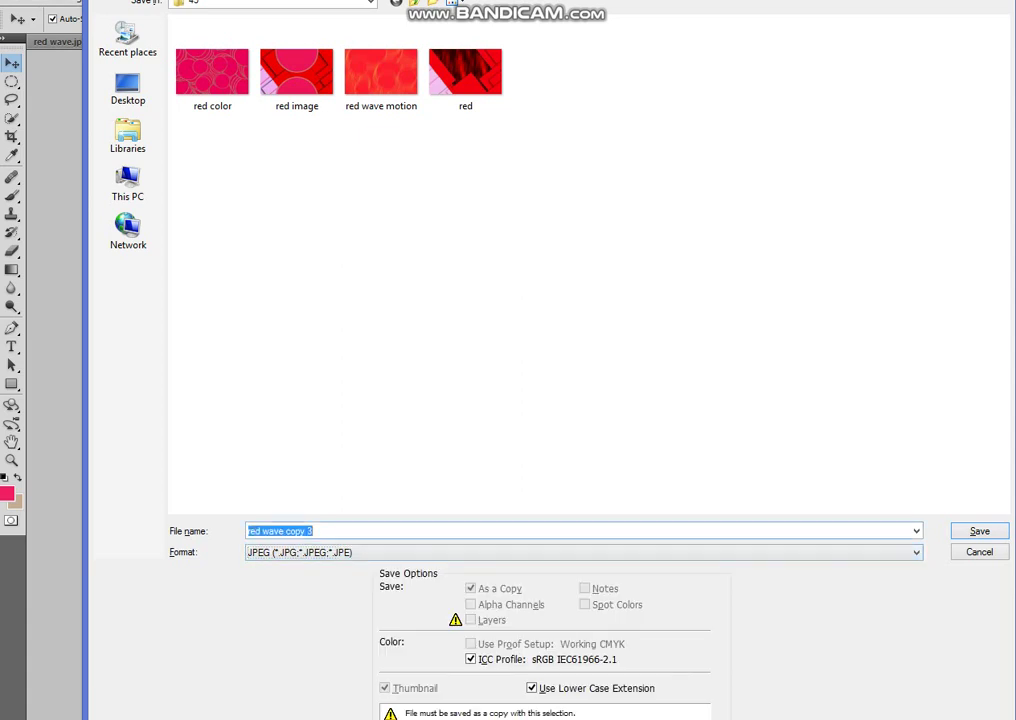
text(color )
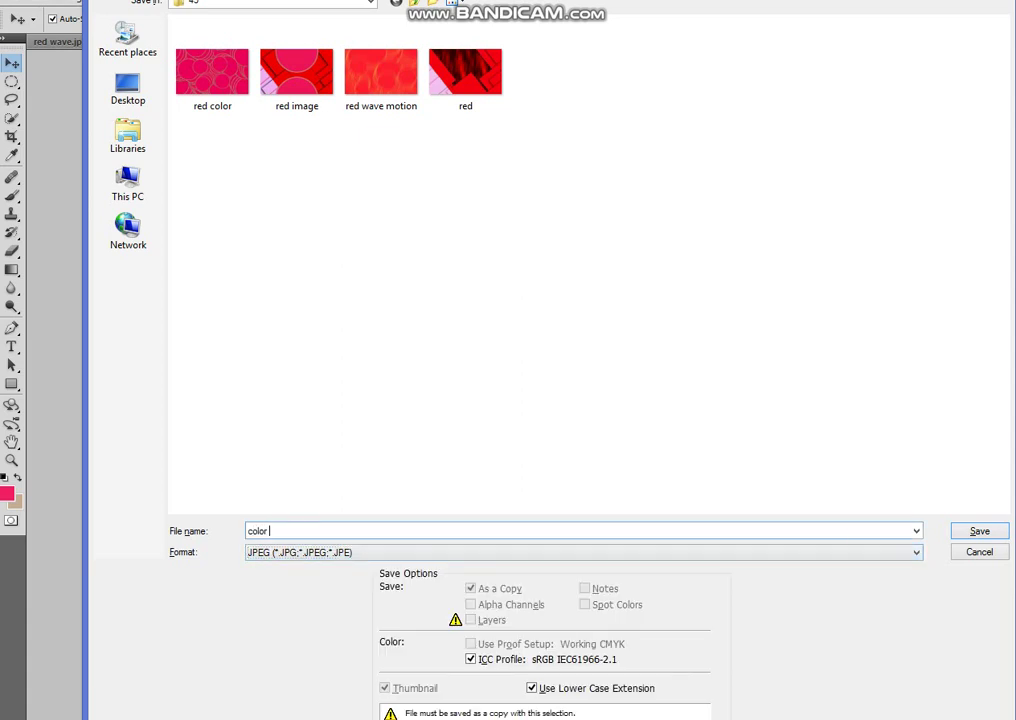
text(image u)
key(Return)
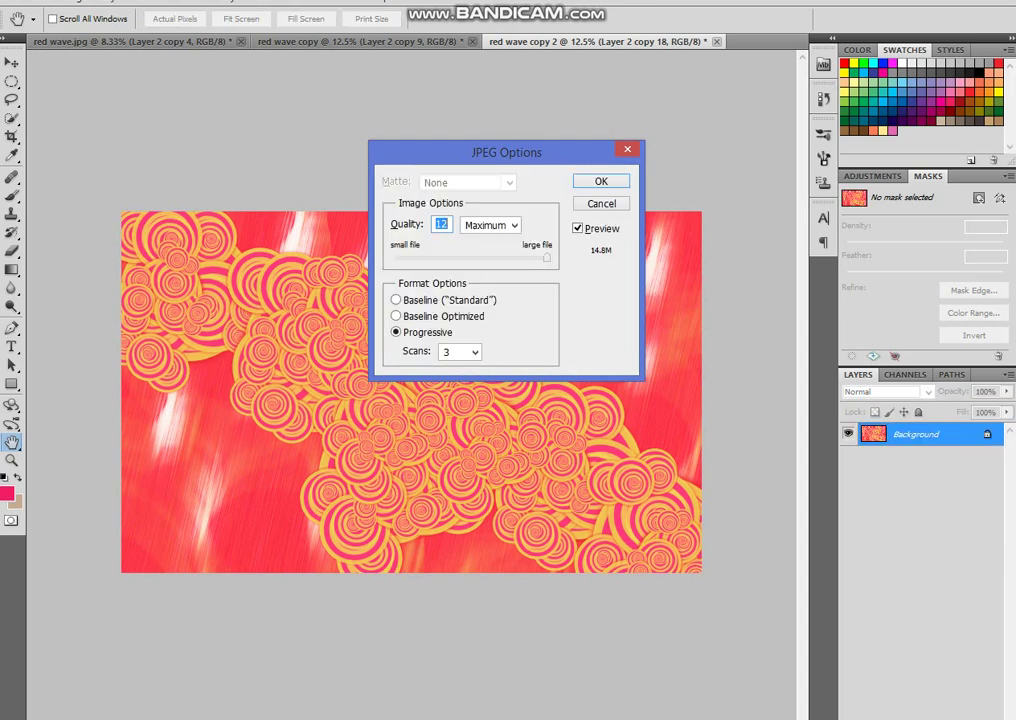
key(Return)
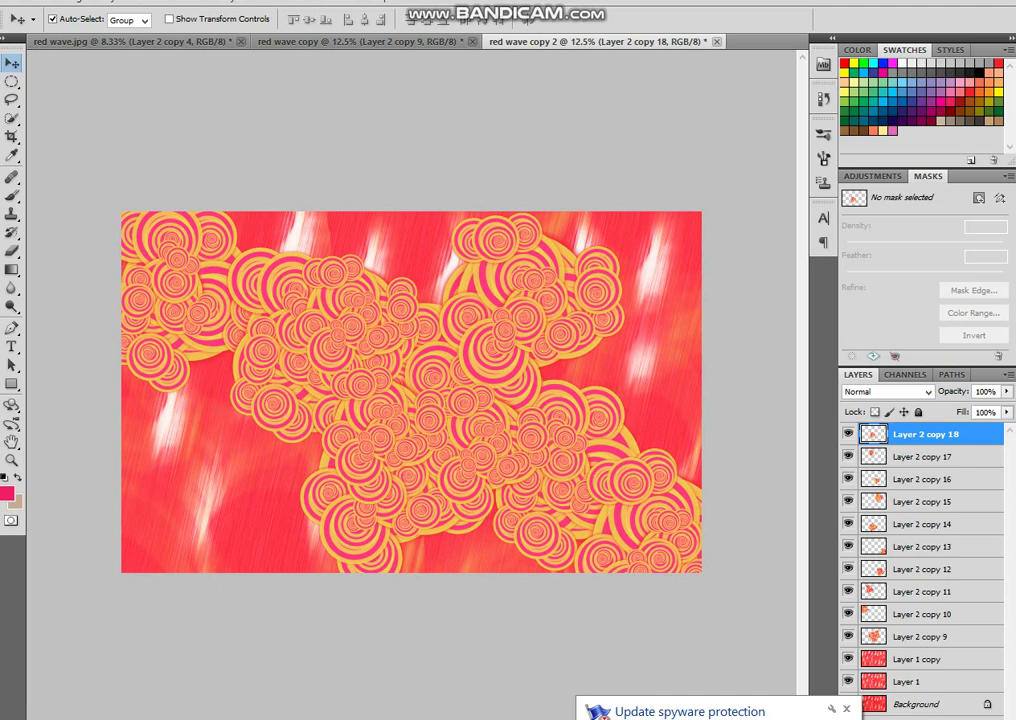
Duplicate the large original cluster beneath the small ones, shift the copy over the canvas's left half and enlarge it.
drag(434, 372, 268, 386)
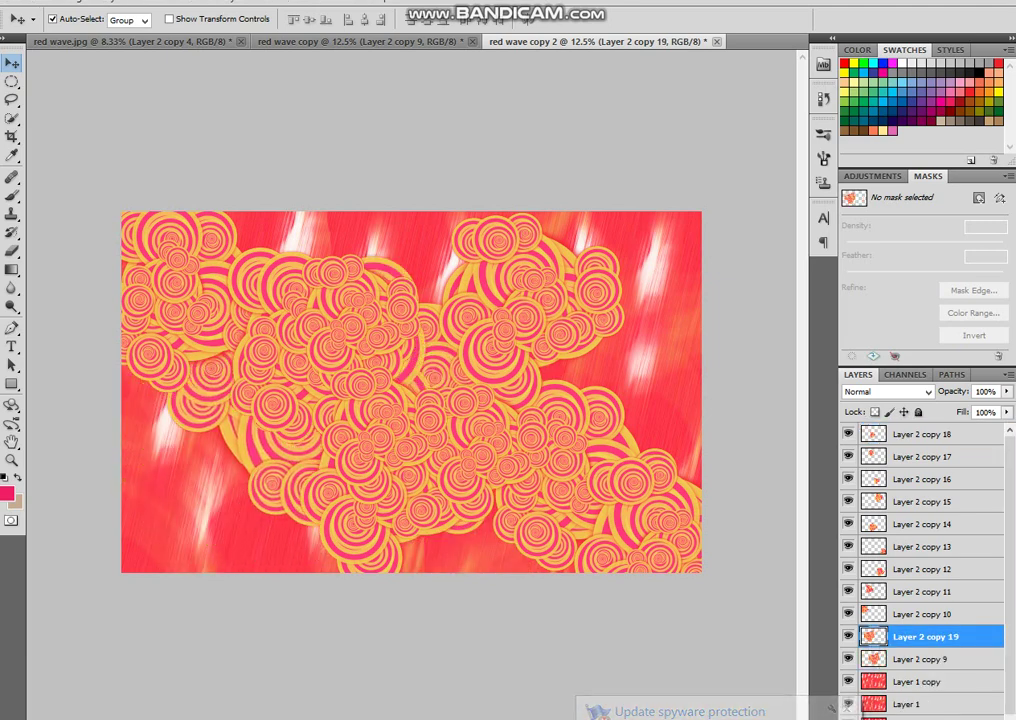
key(ctrl+t)
drag(438, 391, 472, 395)
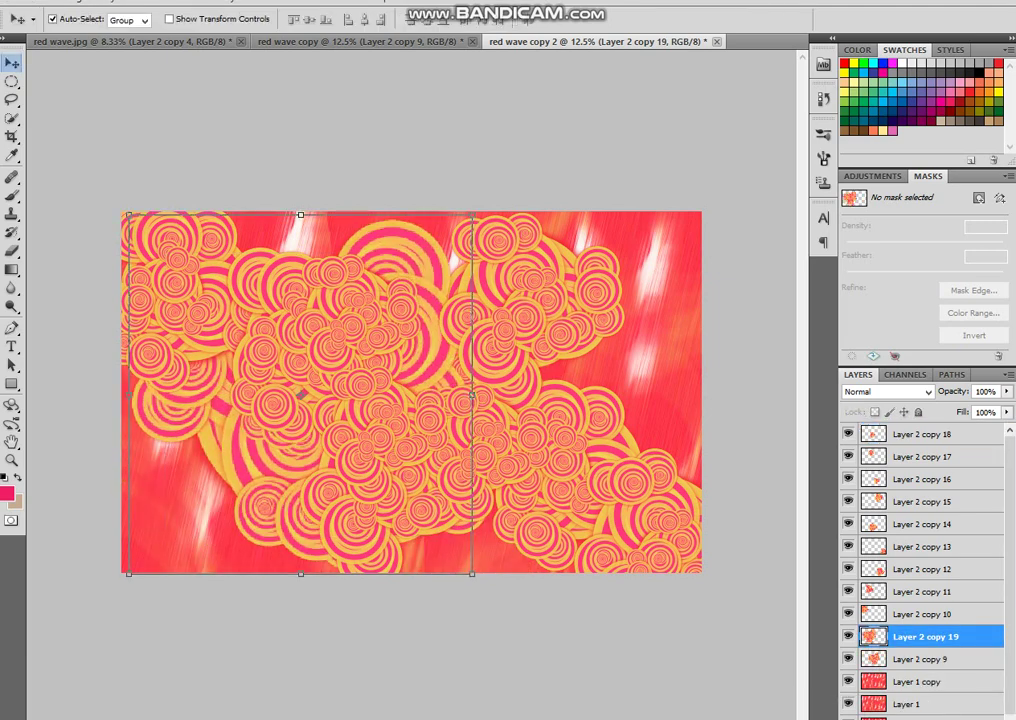
key(Return)
Fill the remaining canvas with further duplicates of the enlarged cluster, starting on the right side.
drag(430, 345, 689, 396)
key(ctrl+shift+s)
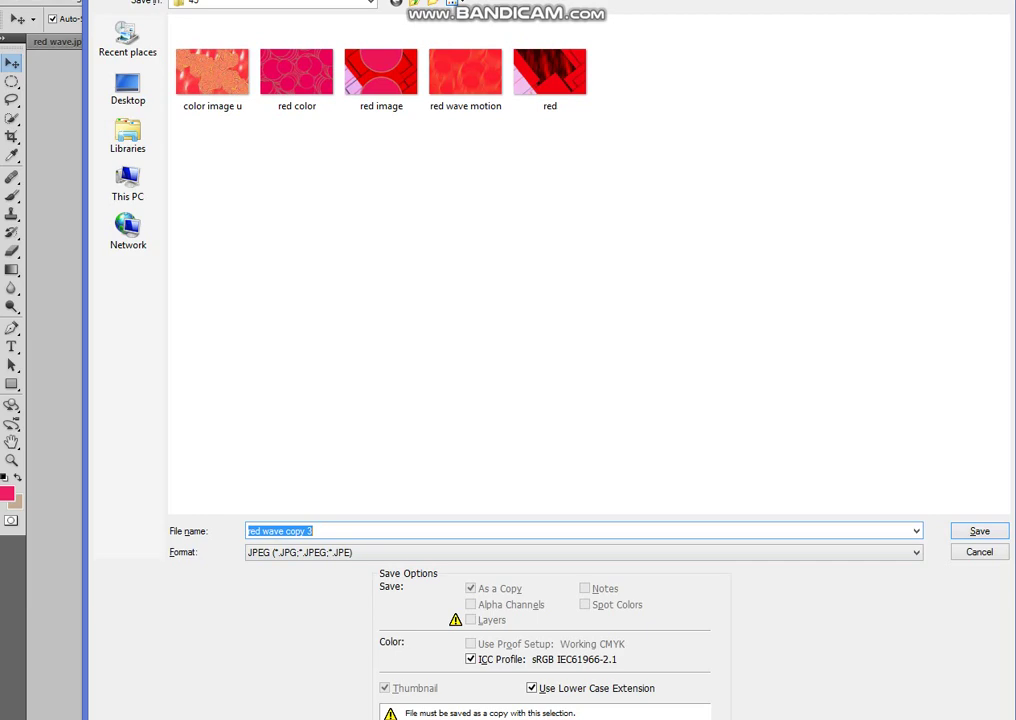
key(Escape)
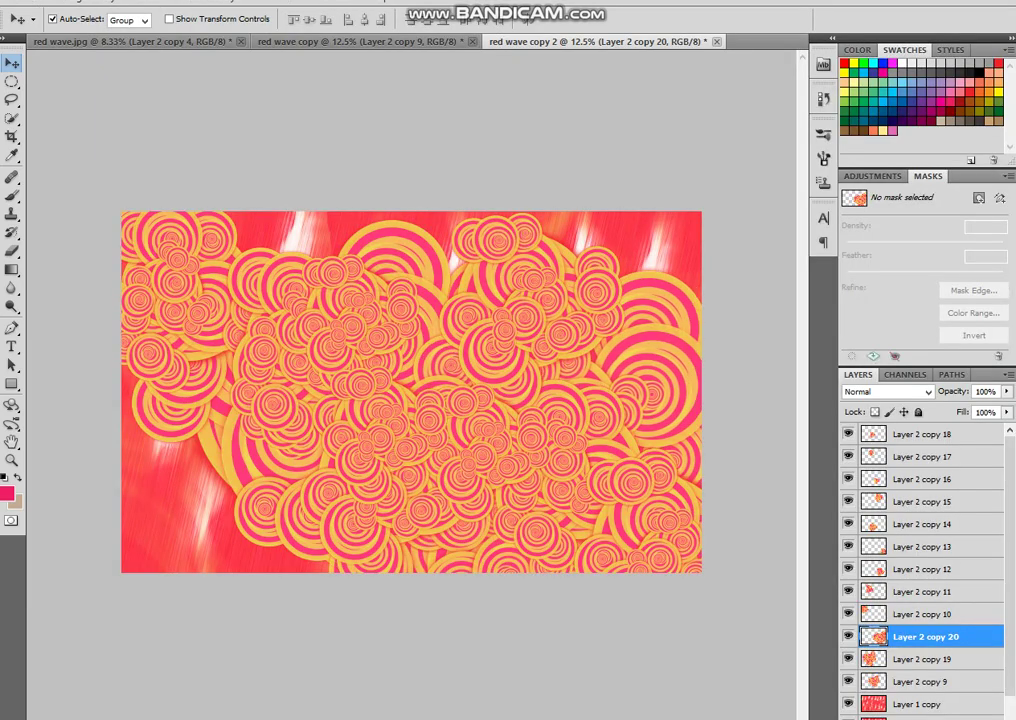
drag(655, 388, 632, 345)
drag(400, 335, 480, 460)
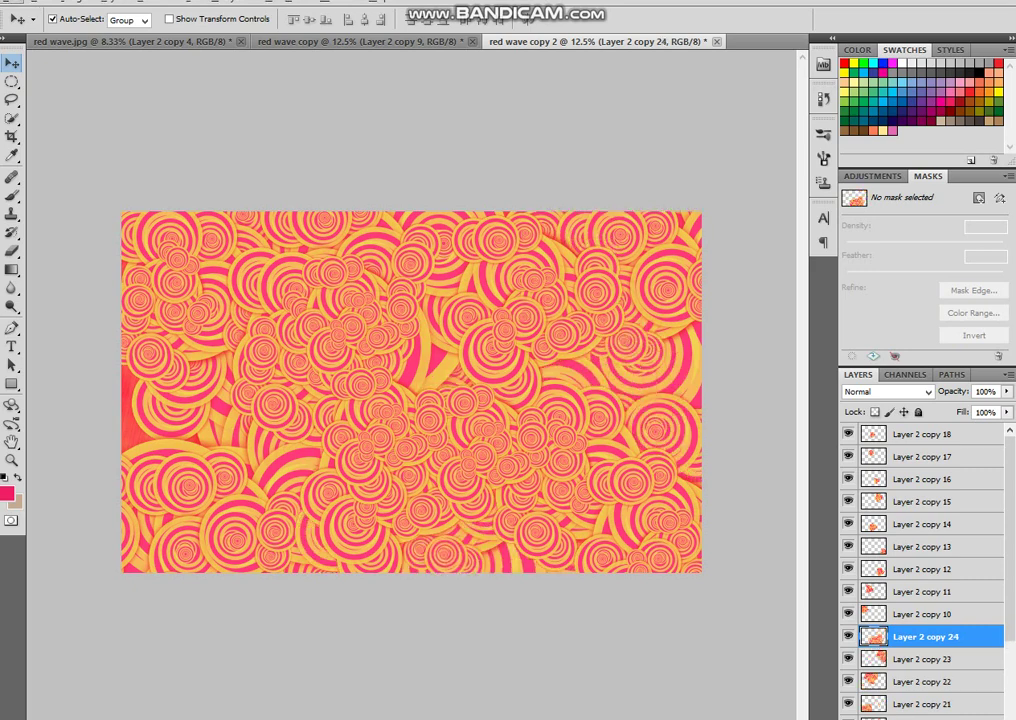
Merge all visible layers into the background and duplicate the result as a new layer.
click(925, 614)
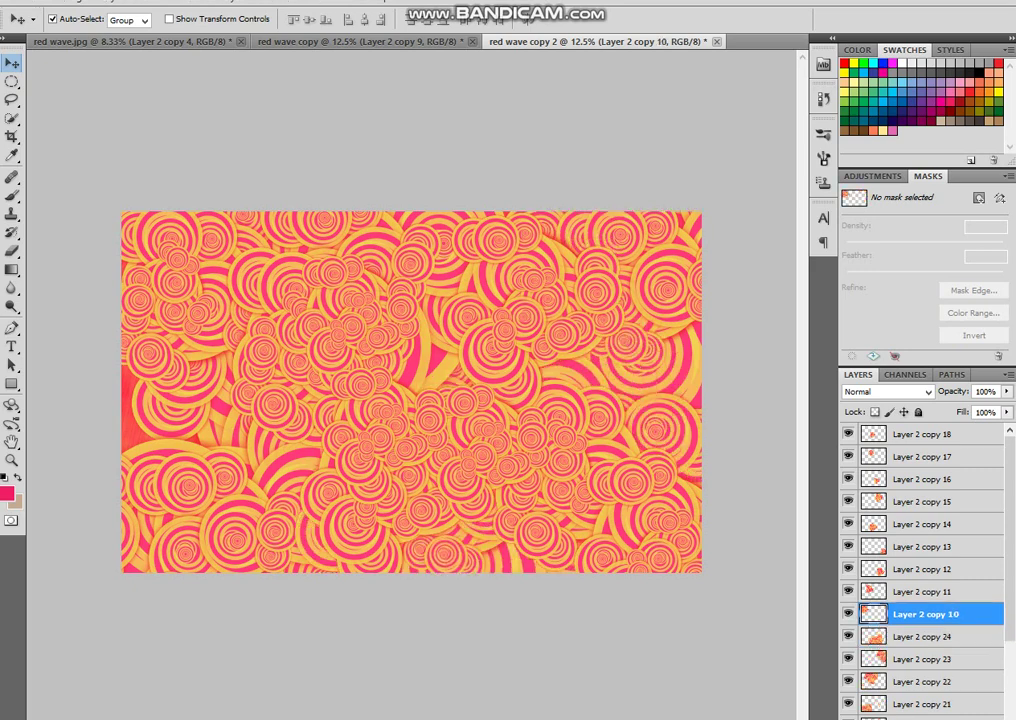
key(ctrl+shift+e)
key(ctrl+j)
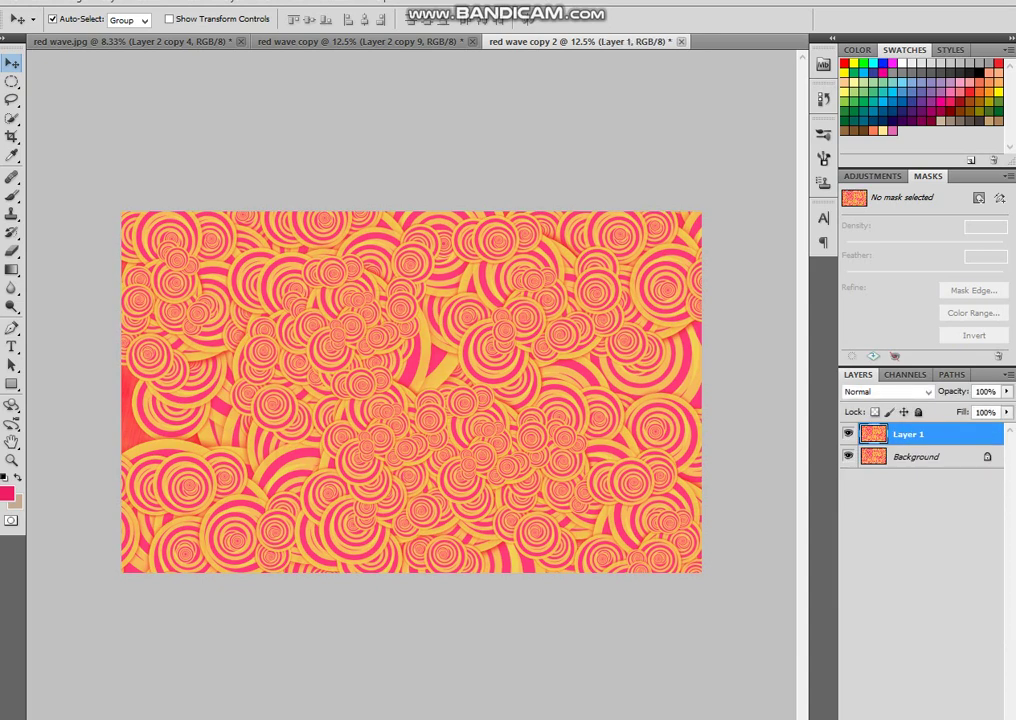
Increase the duplicated layer's contrast with an S-shaped RGB curve, setting the darker point to input 120, output 84.
key(ctrl+m)
drag(788, 310, 751, 375)
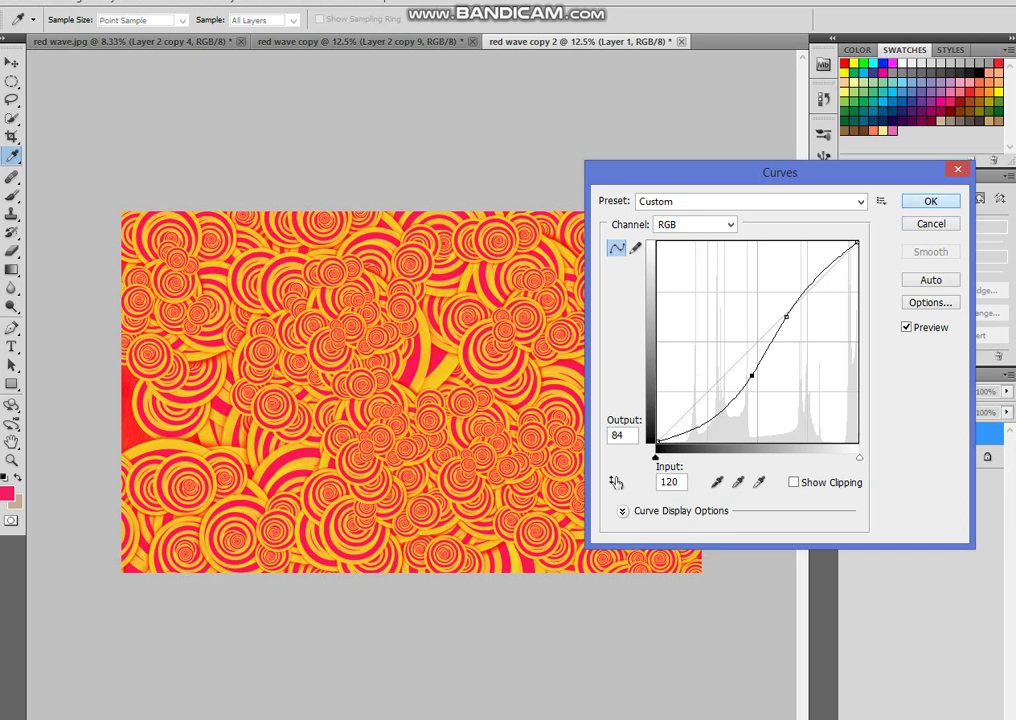
key(Return)
Apply a Color Balance adjustment to the layer with the midtones shifted +52 toward blue.
key(ctrl+b)
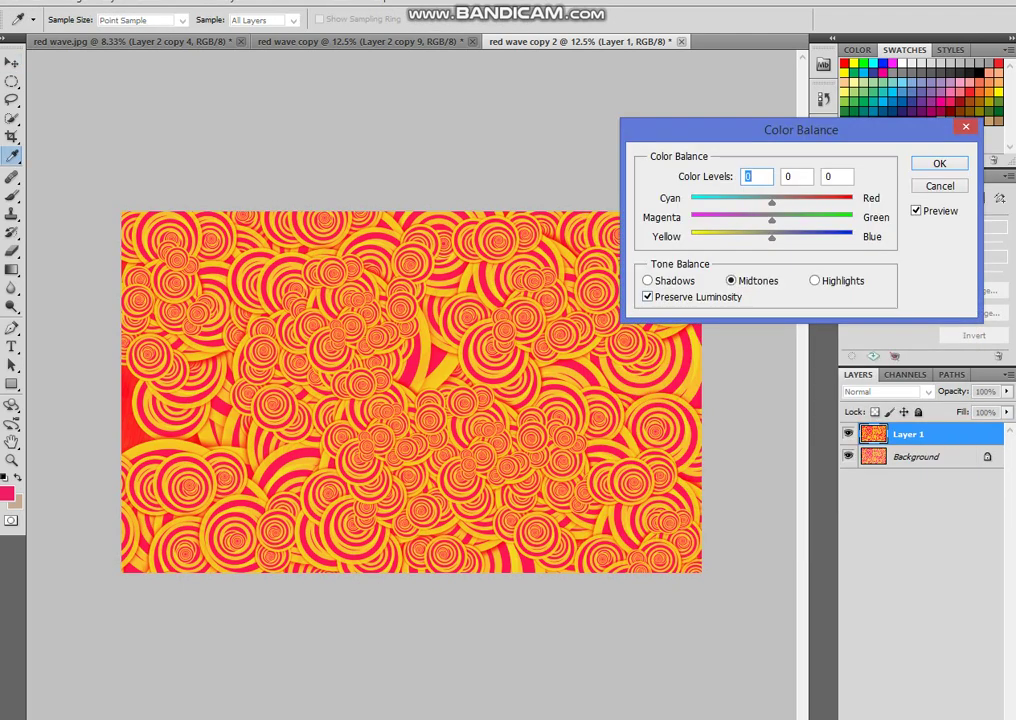
drag(772, 238, 813, 238)
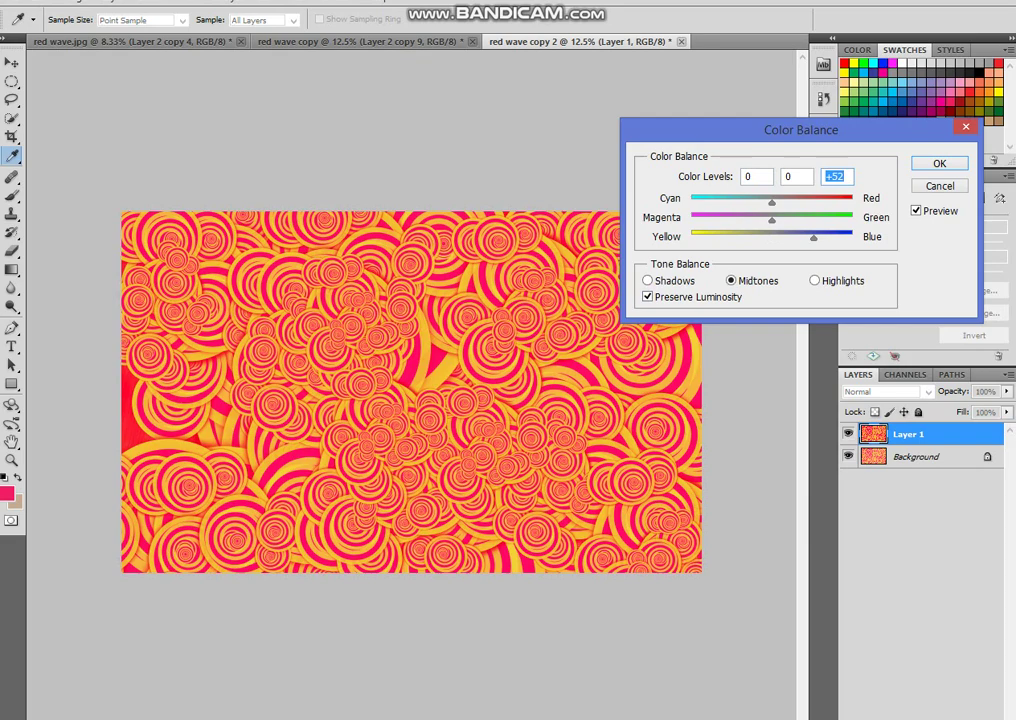
key(alt+Tab)
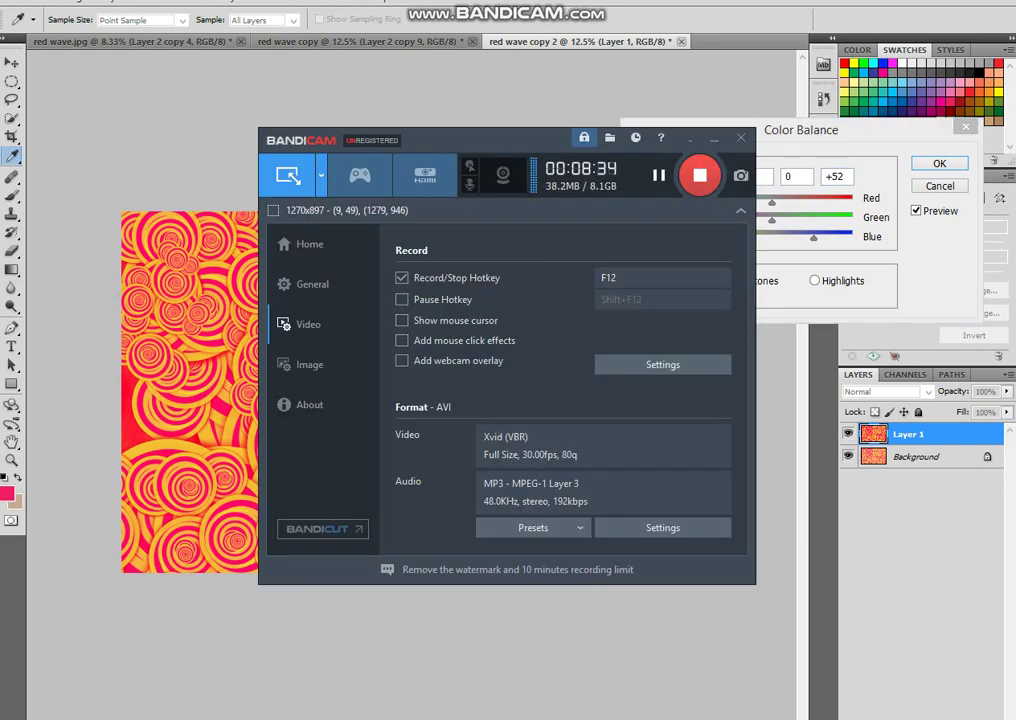
click(714, 139)
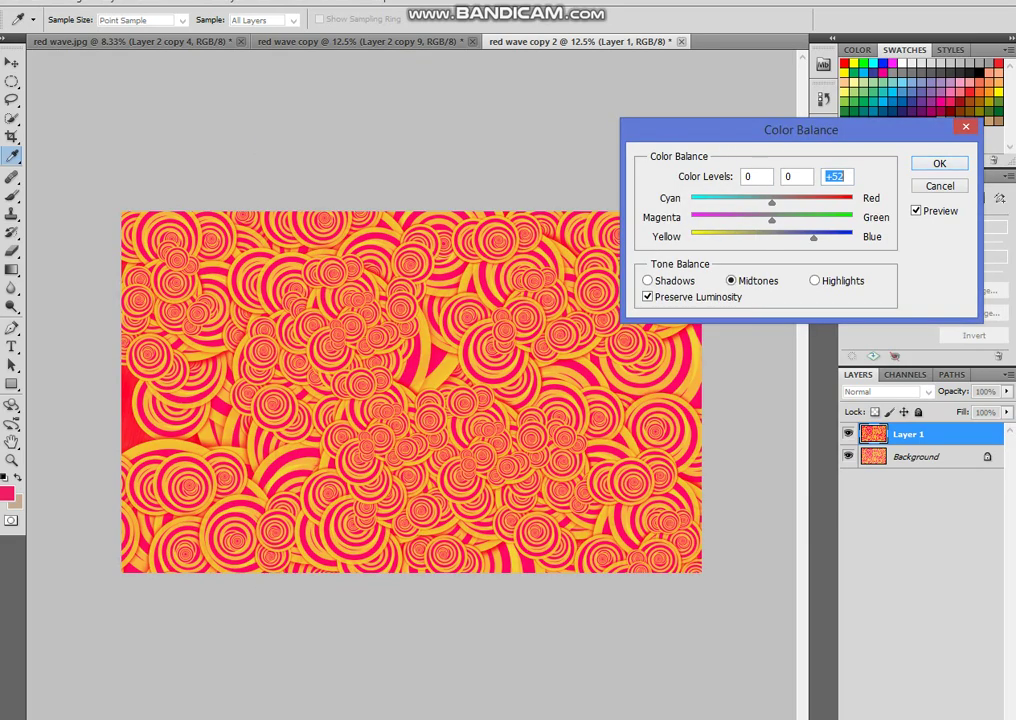
mouse_move(772, 202)
mouse_down()
mouse_move(830, 202)
mouse_move(714, 202)
mouse_move(771, 202)
mouse_up()
key(Return)
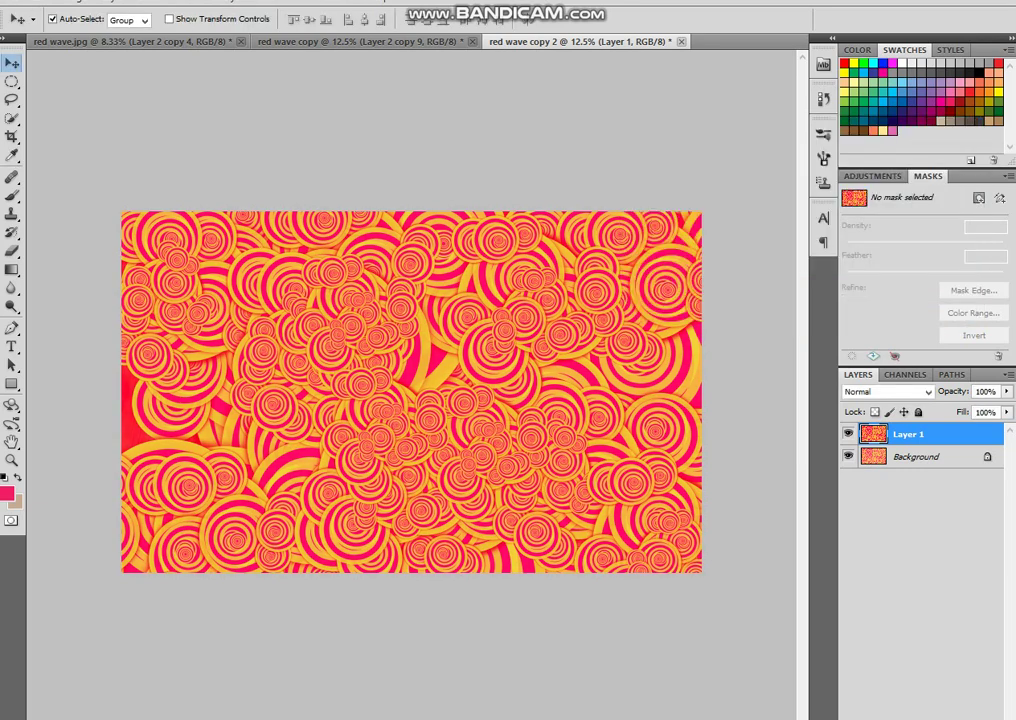
Duplicate the adjusted layer and apply a Motion Blur with a 77° angle and 506-pixel distance to the copy.
key(ctrl+j)
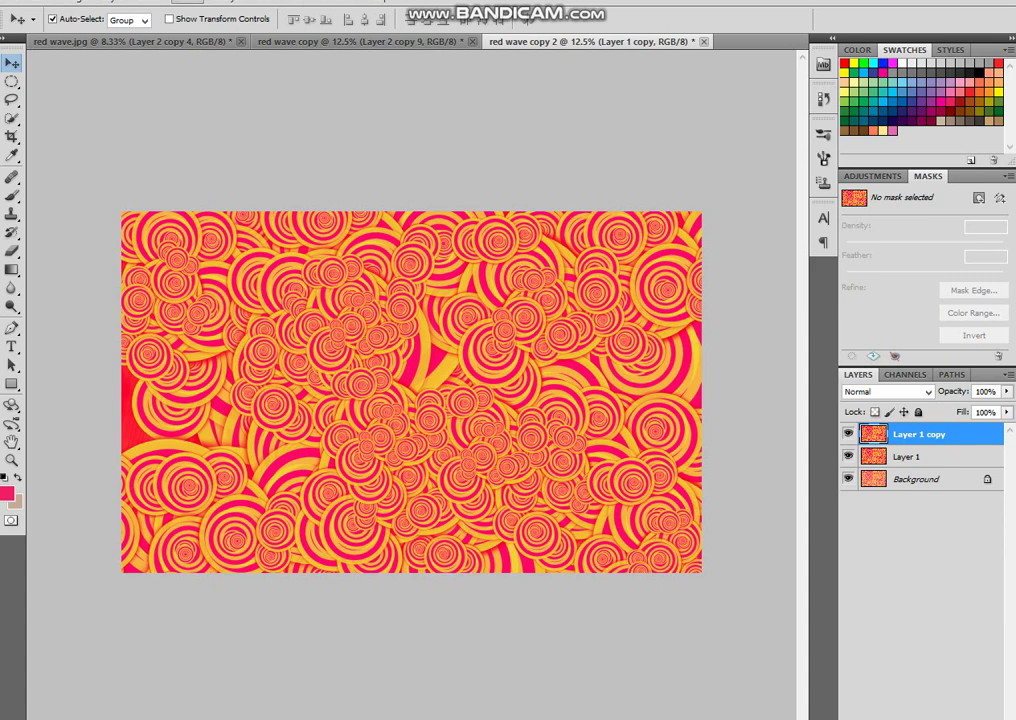
click(187, 1)
mouse_move(222, 143)
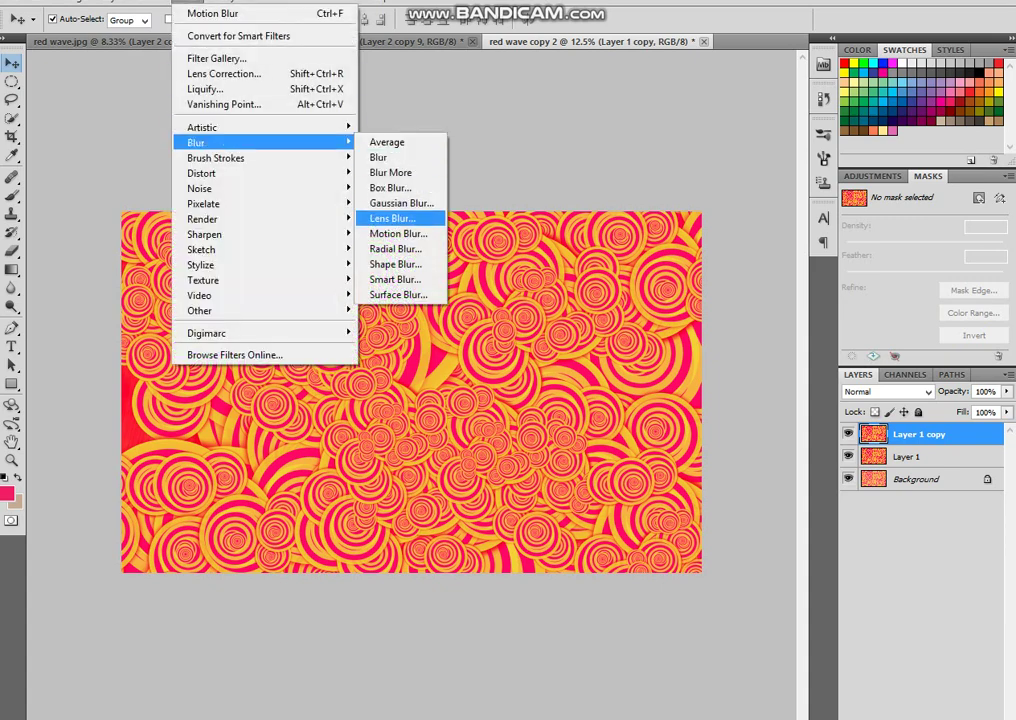
click(398, 233)
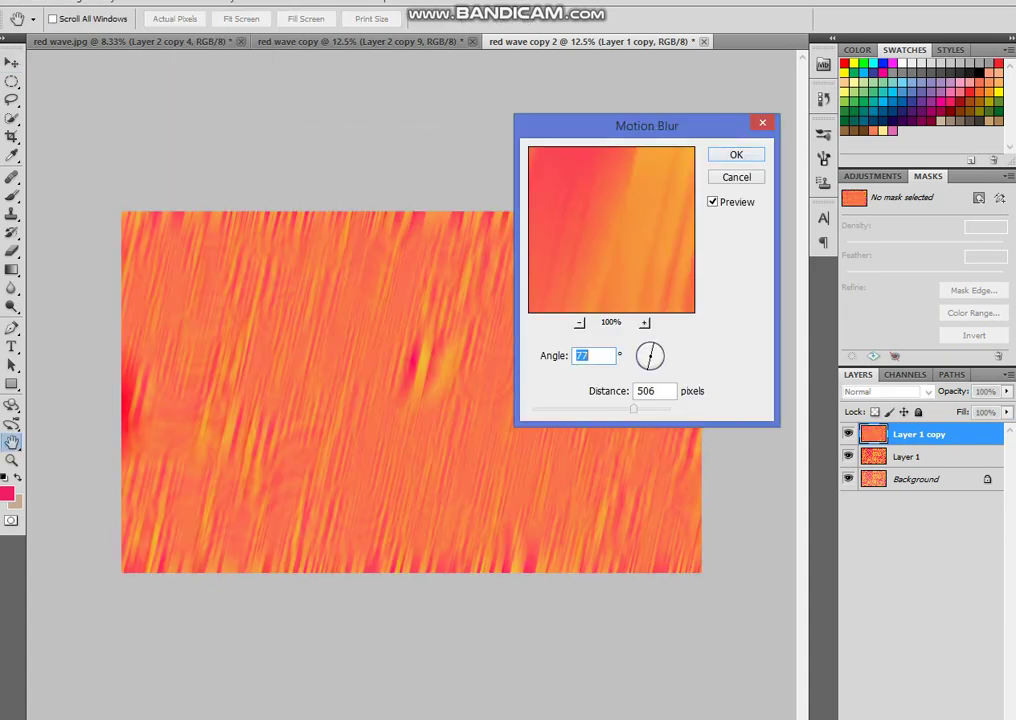
key(Return)
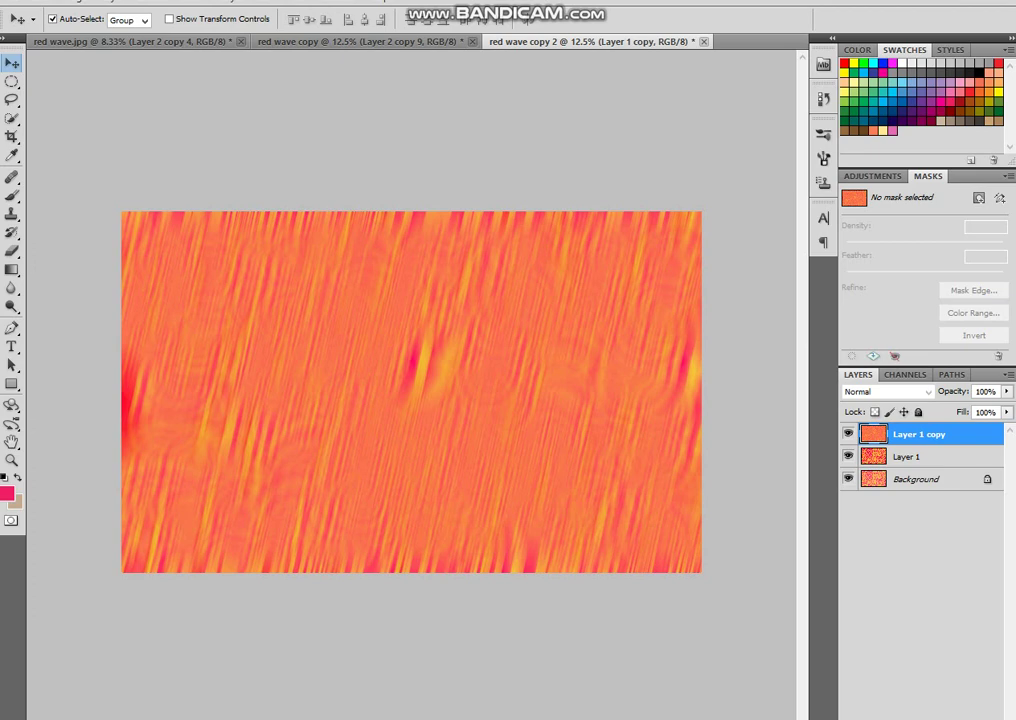
Erase six soft patches across the blurred layer with an 862-pixel Eraser at 100% opacity to reveal the circles beneath.
right_click(12, 251)
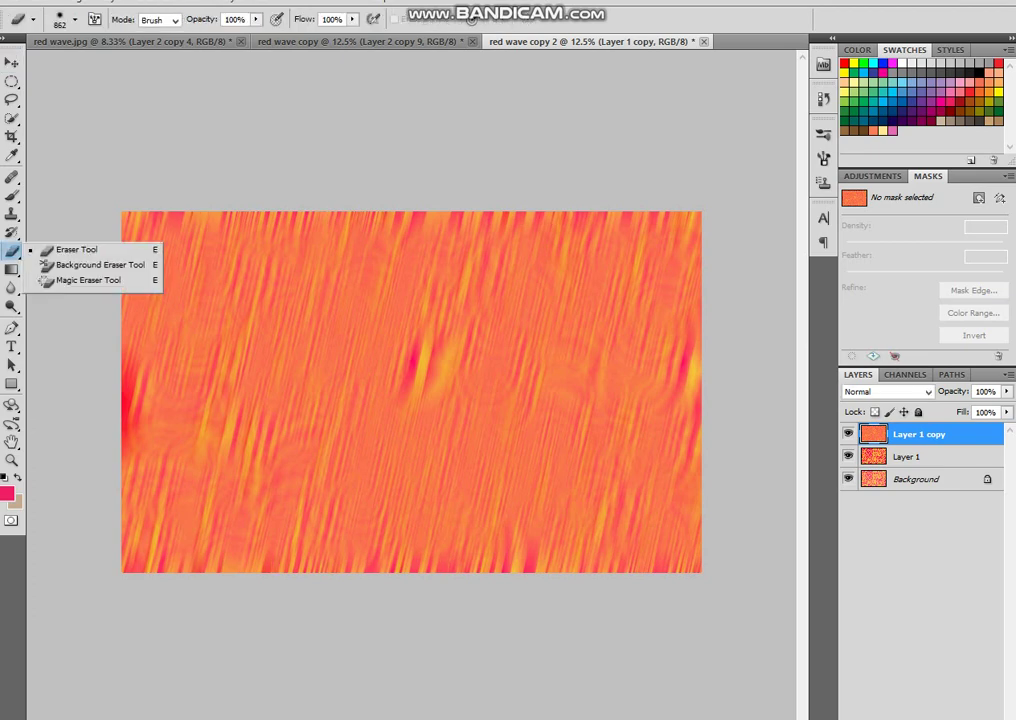
click(77, 250)
drag(528, 335, 526, 384)
drag(351, 311, 334, 348)
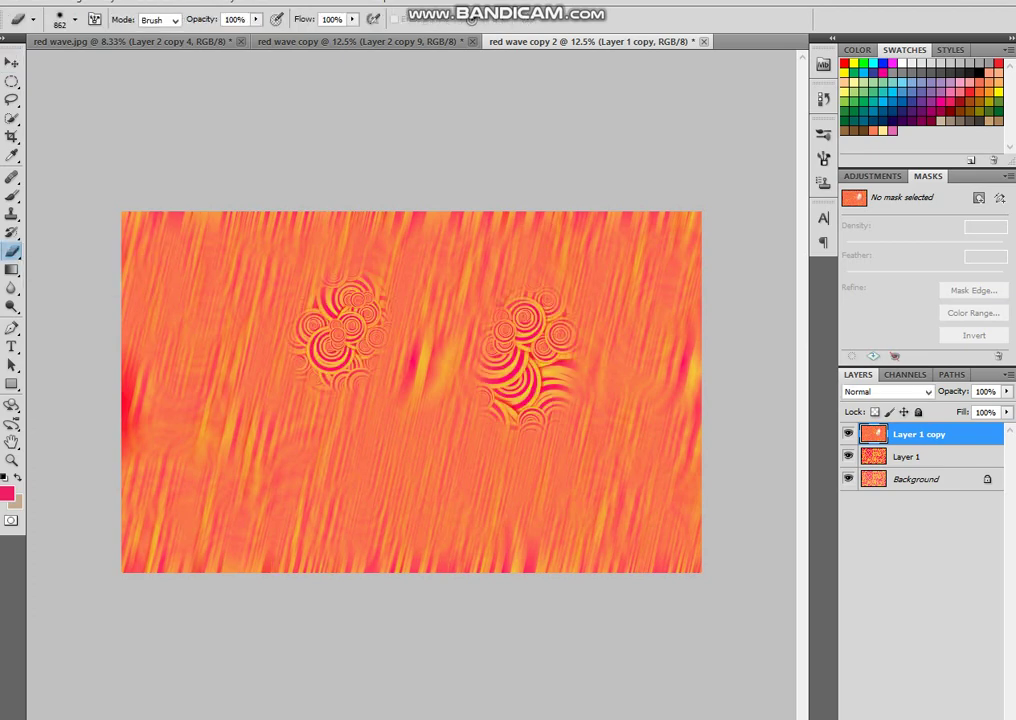
drag(222, 268, 206, 314)
drag(301, 492, 275, 534)
drag(601, 492, 588, 520)
drag(633, 279, 631, 284)
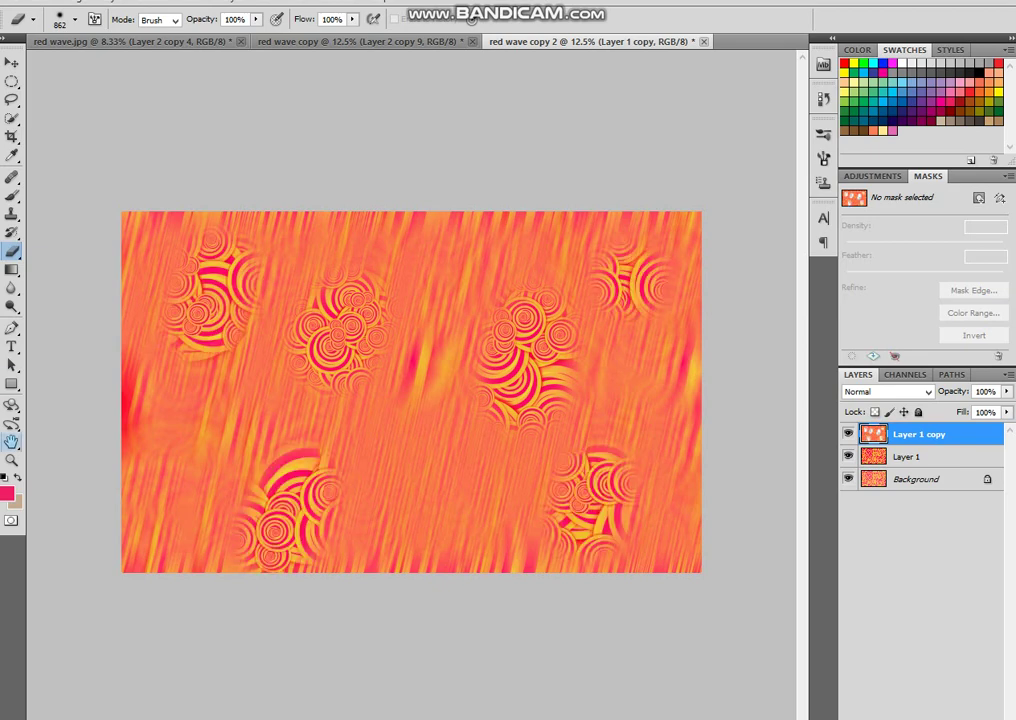
Merge the partly erased blurred layer with the circle layer below and duplicate the merged layer.
click(12, 460)
drag(790, 150, 97, 458)
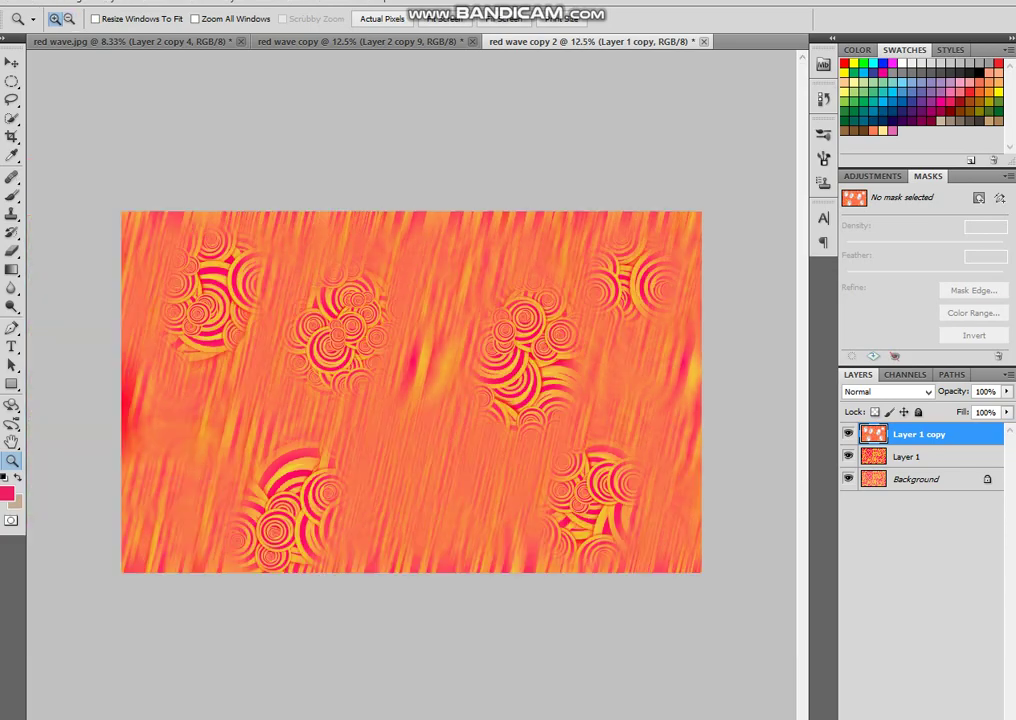
key(ctrl+e)
key(ctrl+j)
Add a red Color Overlay to the top layer using the Overlay blend mode at 100% opacity.
click(112, 2)
mouse_move(140, 82)
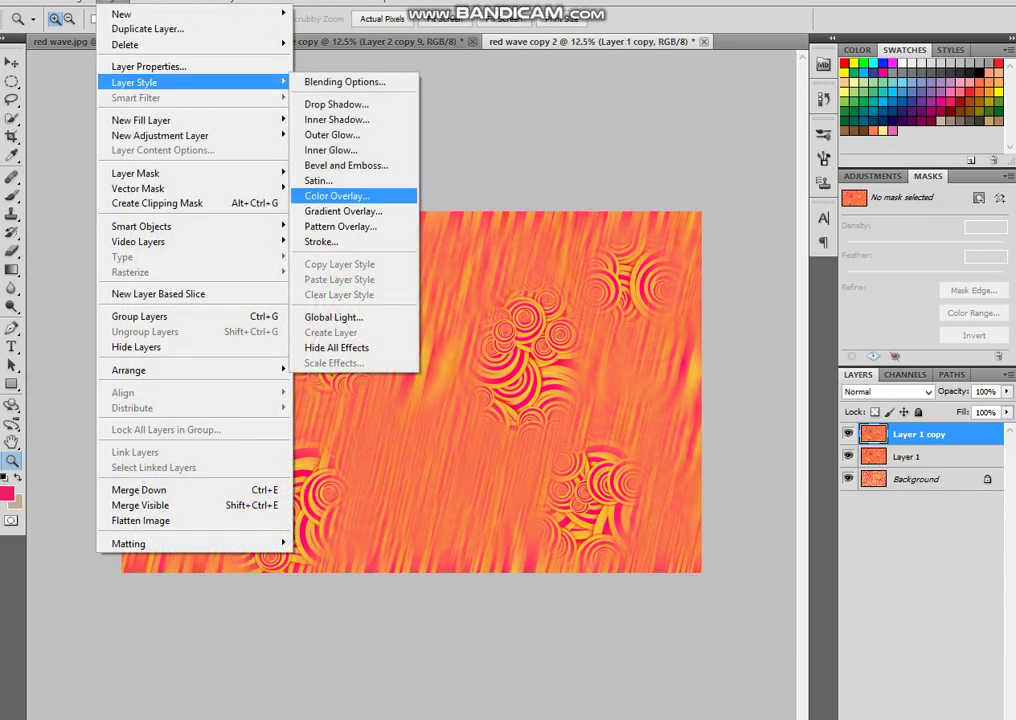
click(340, 196)
click(738, 204)
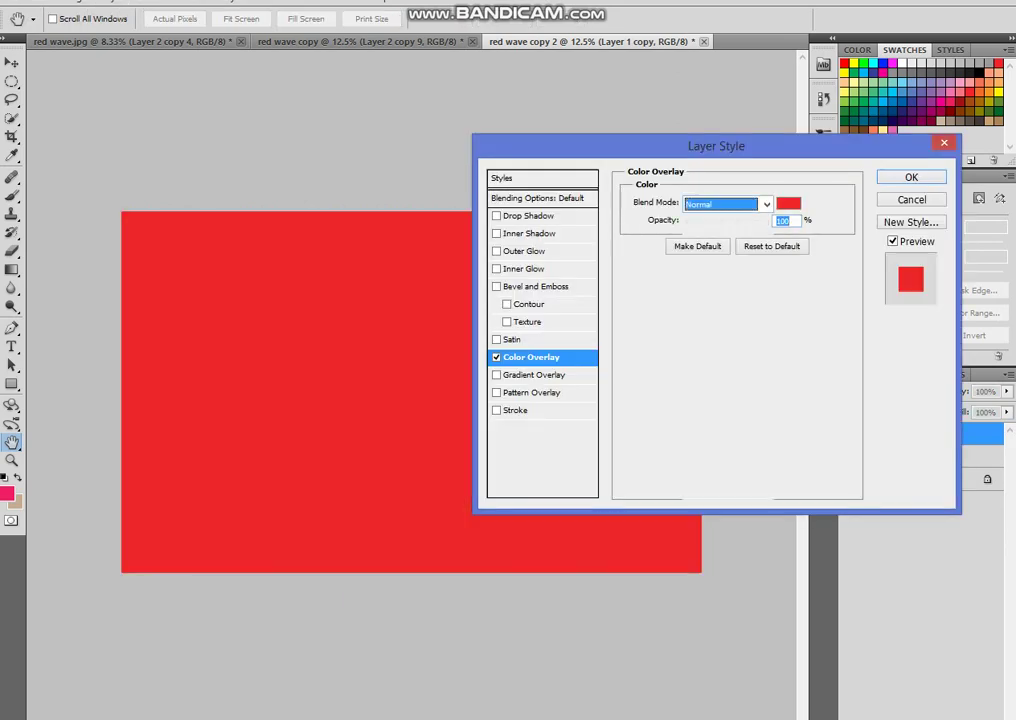
click(716, 233)
scroll(716, 233, down, 6)
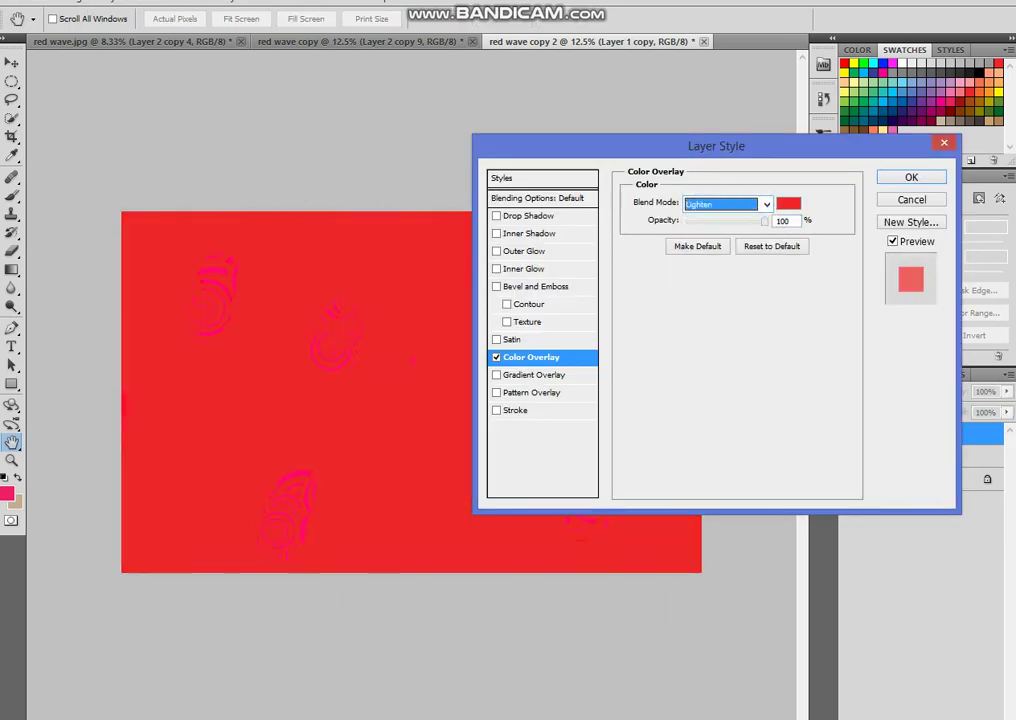
scroll(721, 203, down, 5)
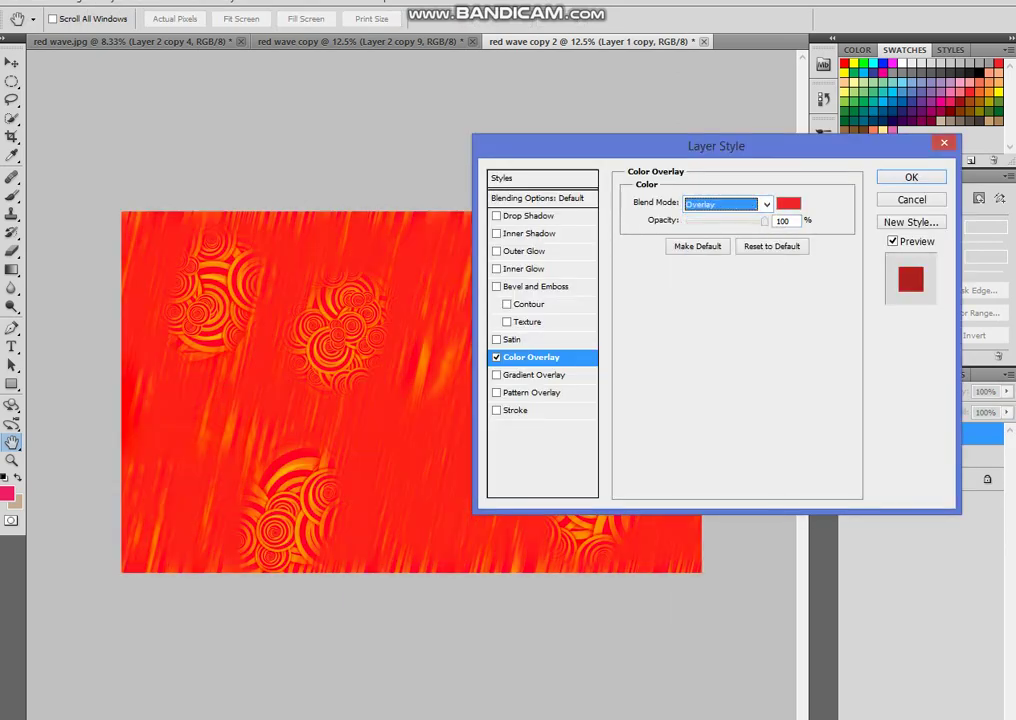
key(Return)
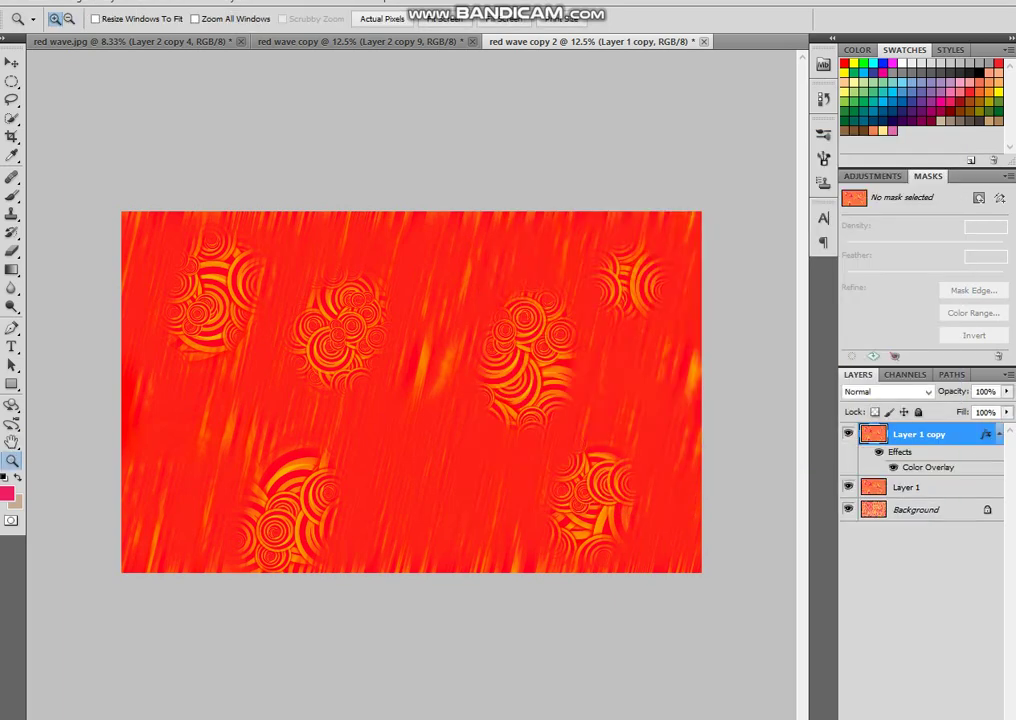
Duplicate the overlaid layer, merge all visible layers into one and duplicate the merged result.
key(ctrl+j)
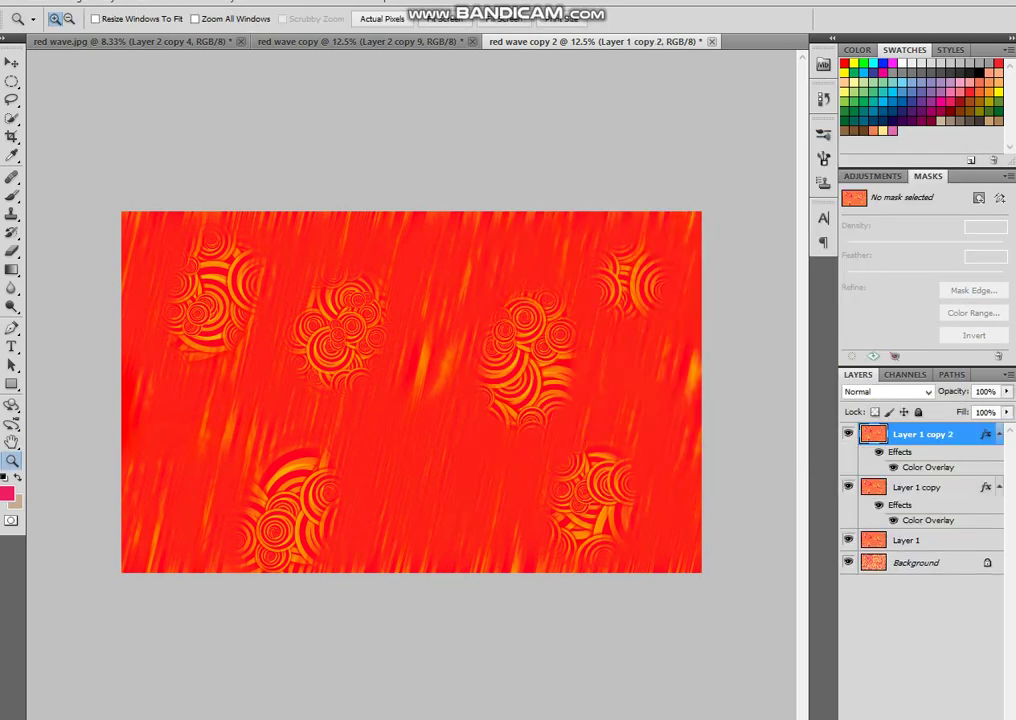
key(ctrl+shift+e)
key(ctrl+j)
Brighten the duplicated layer with an RGB Curves adjustment, bending the curve upward with two points, one at input 172 and output 202.
key(ctrl+m)
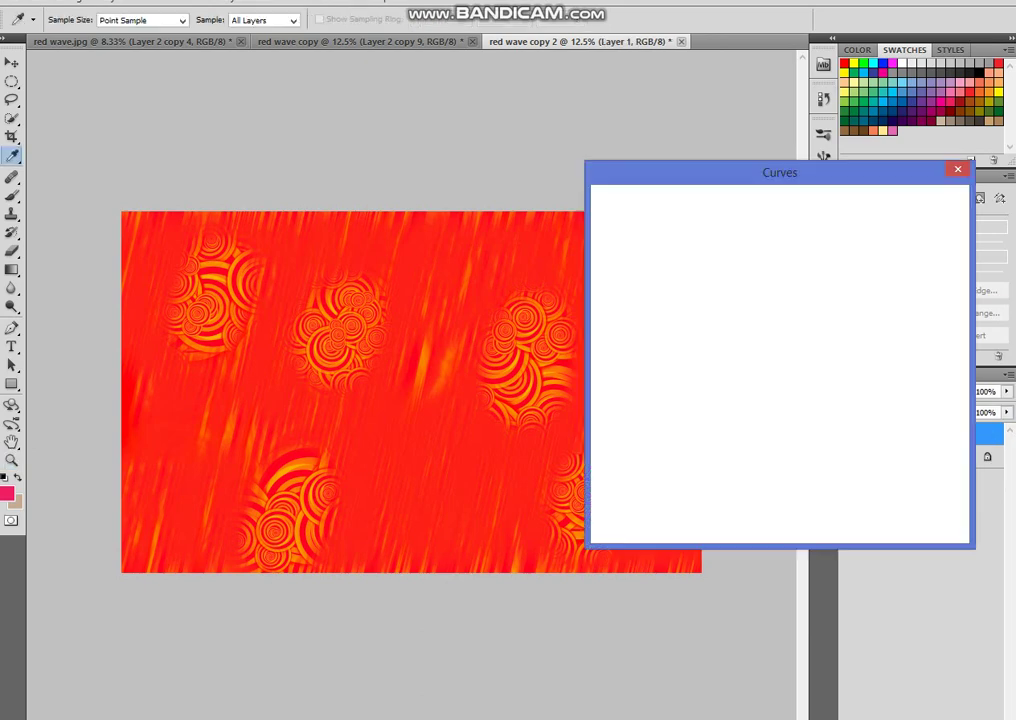
drag(757, 338, 765, 316)
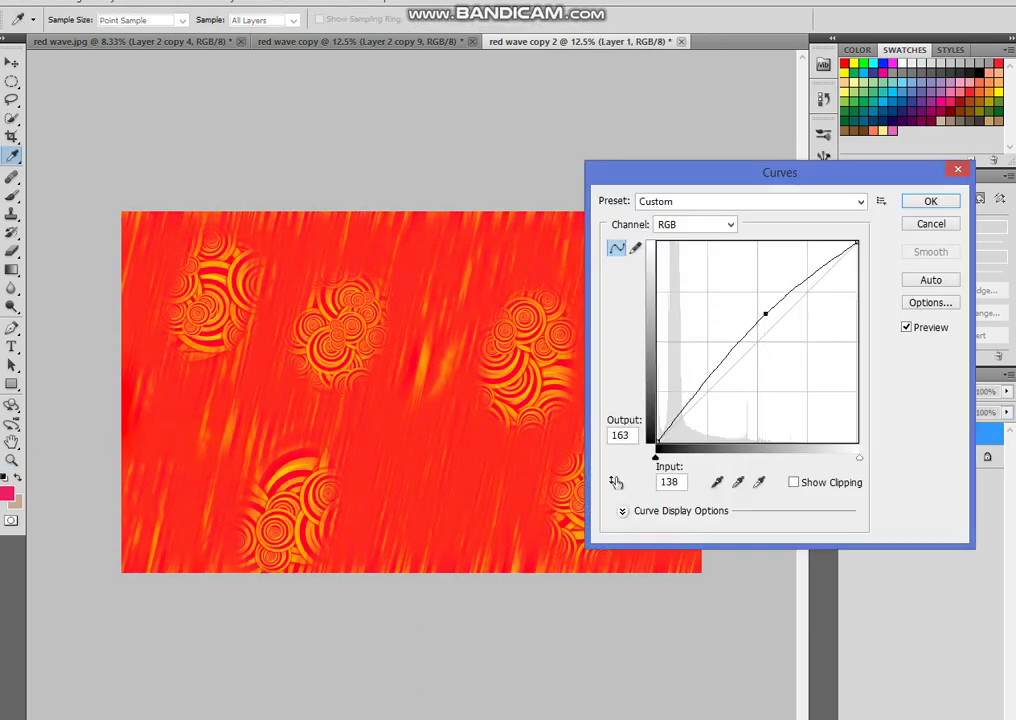
drag(728, 357, 791, 284)
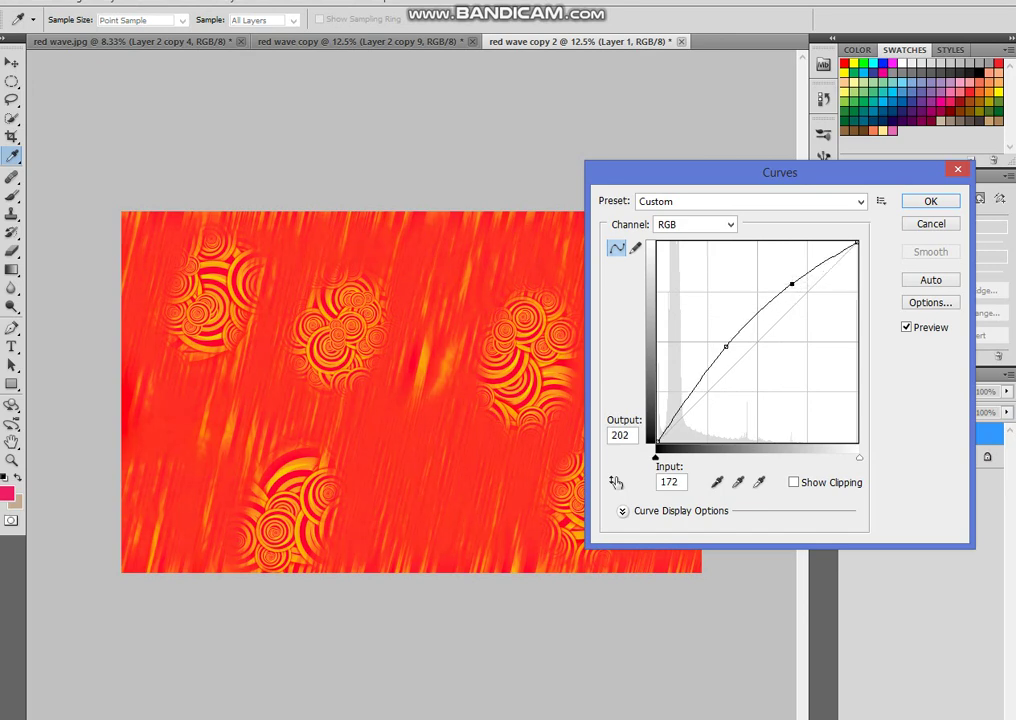
key(Return)
key(ctrl+b)
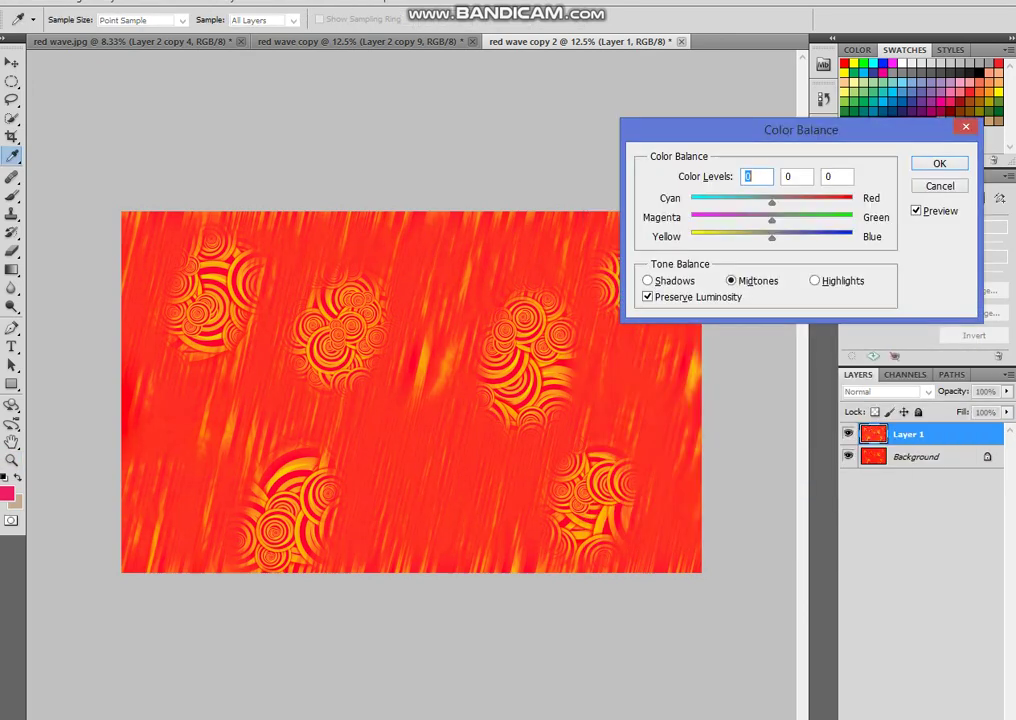
key(Return)
Save the artwork as a JPEG copy named red wave copy 3.
key(ctrl+shift+s)
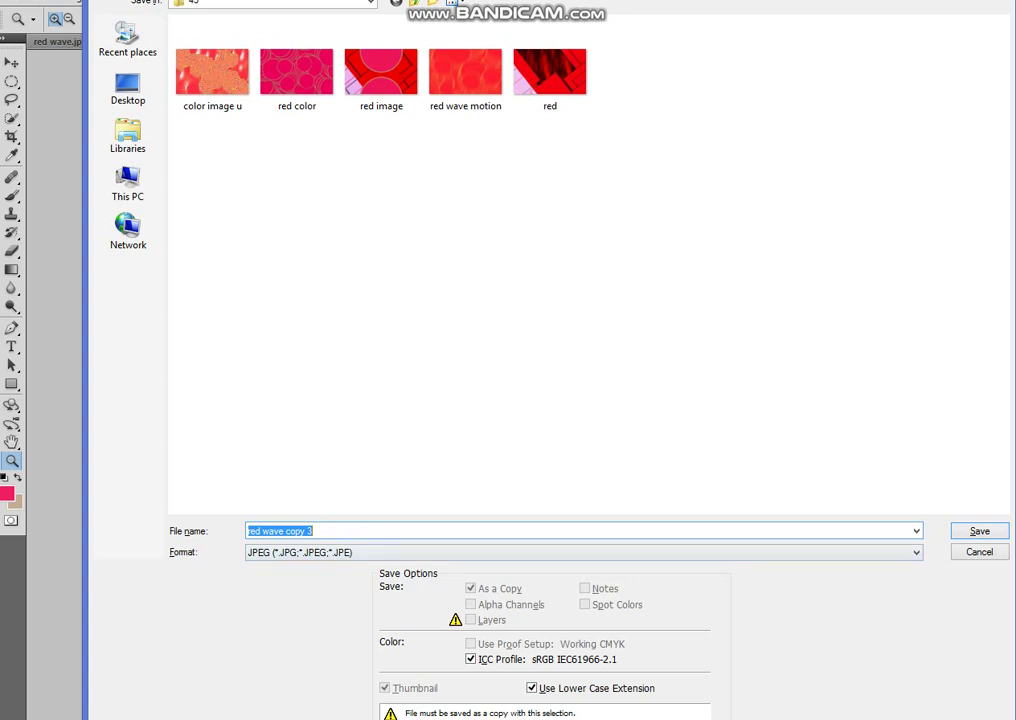
key(Return)
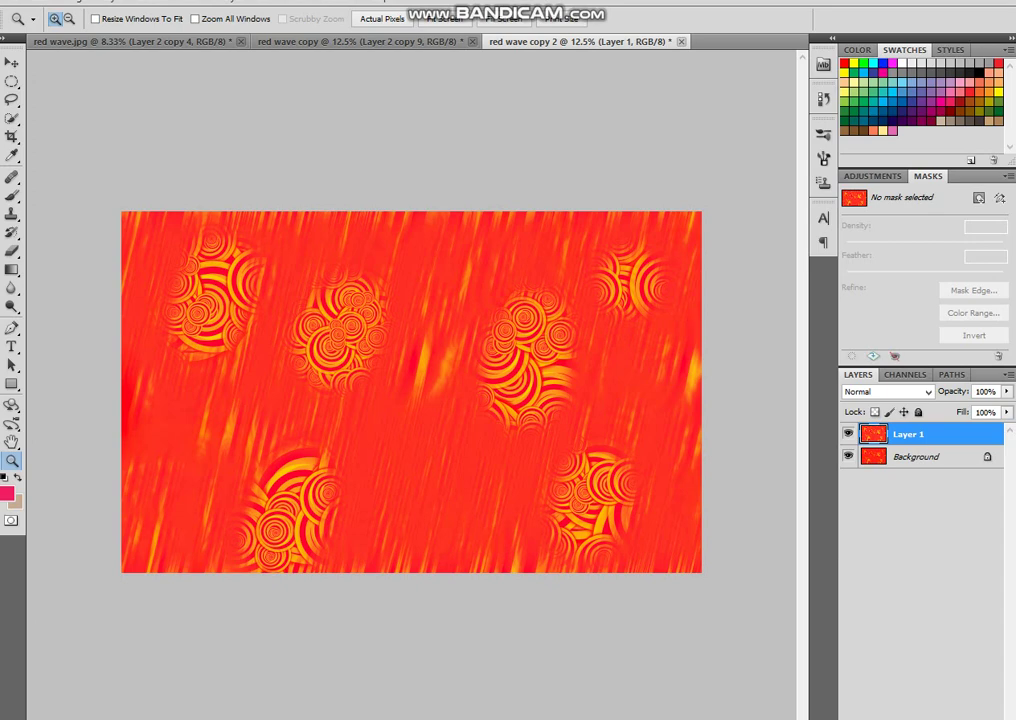
key(alt+Tab)
key(alt+Tab)
key(alt+Tab)
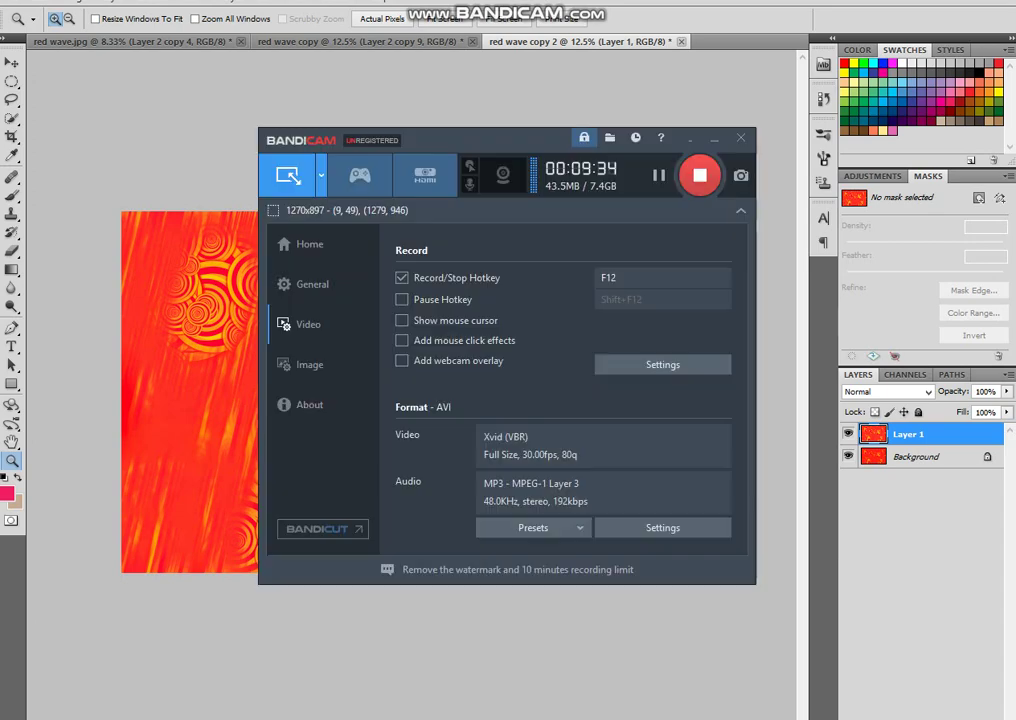